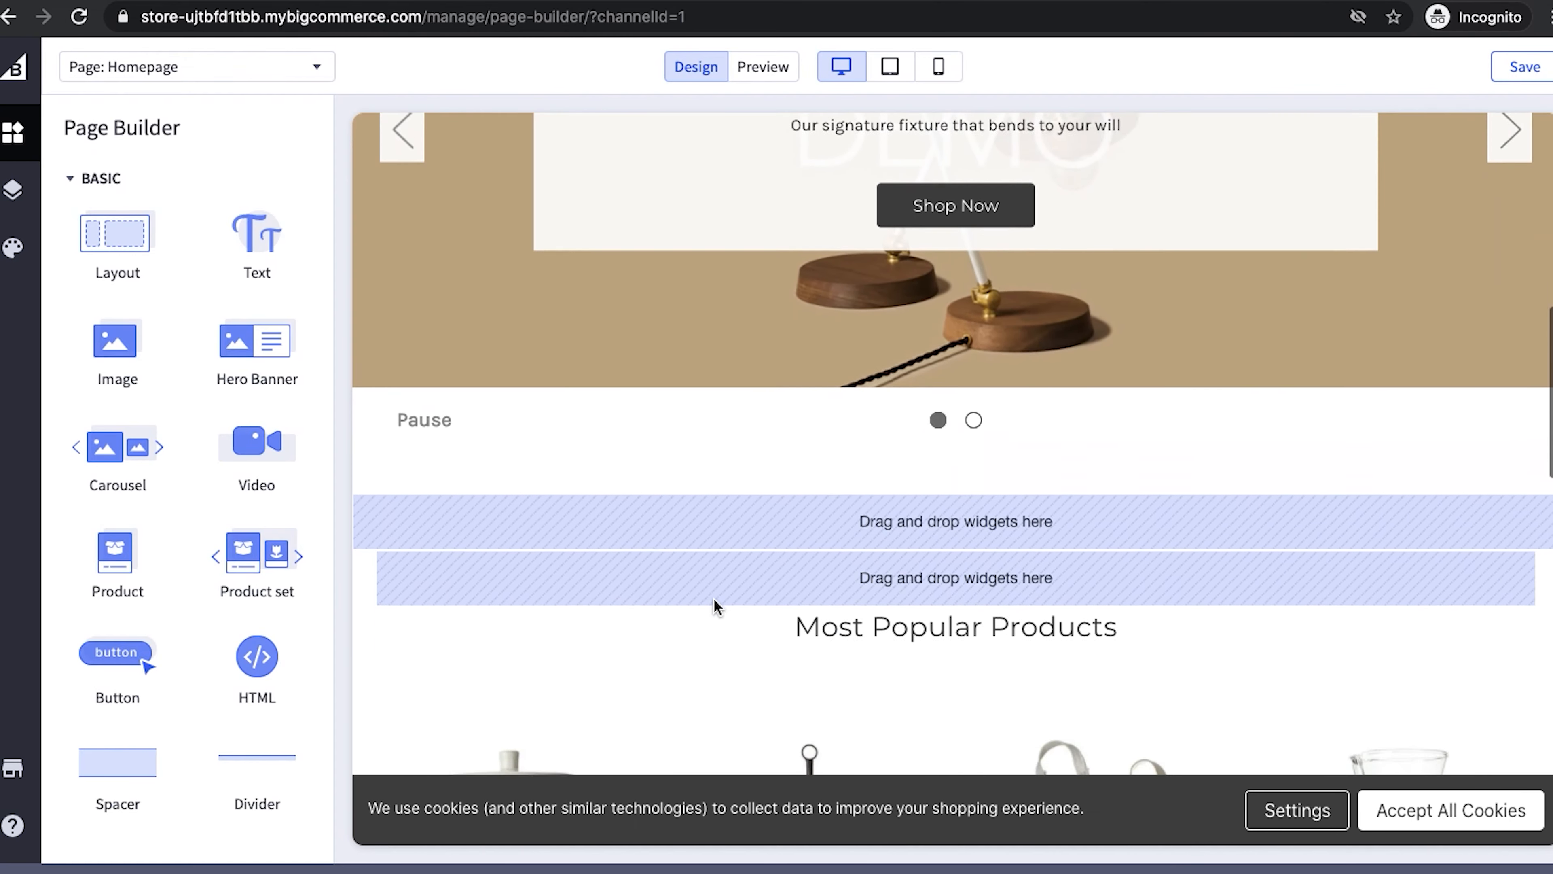
Add an Image widget to the homepage's drop region between the global region and the hero carousel.
scroll(717, 608, down, 2)
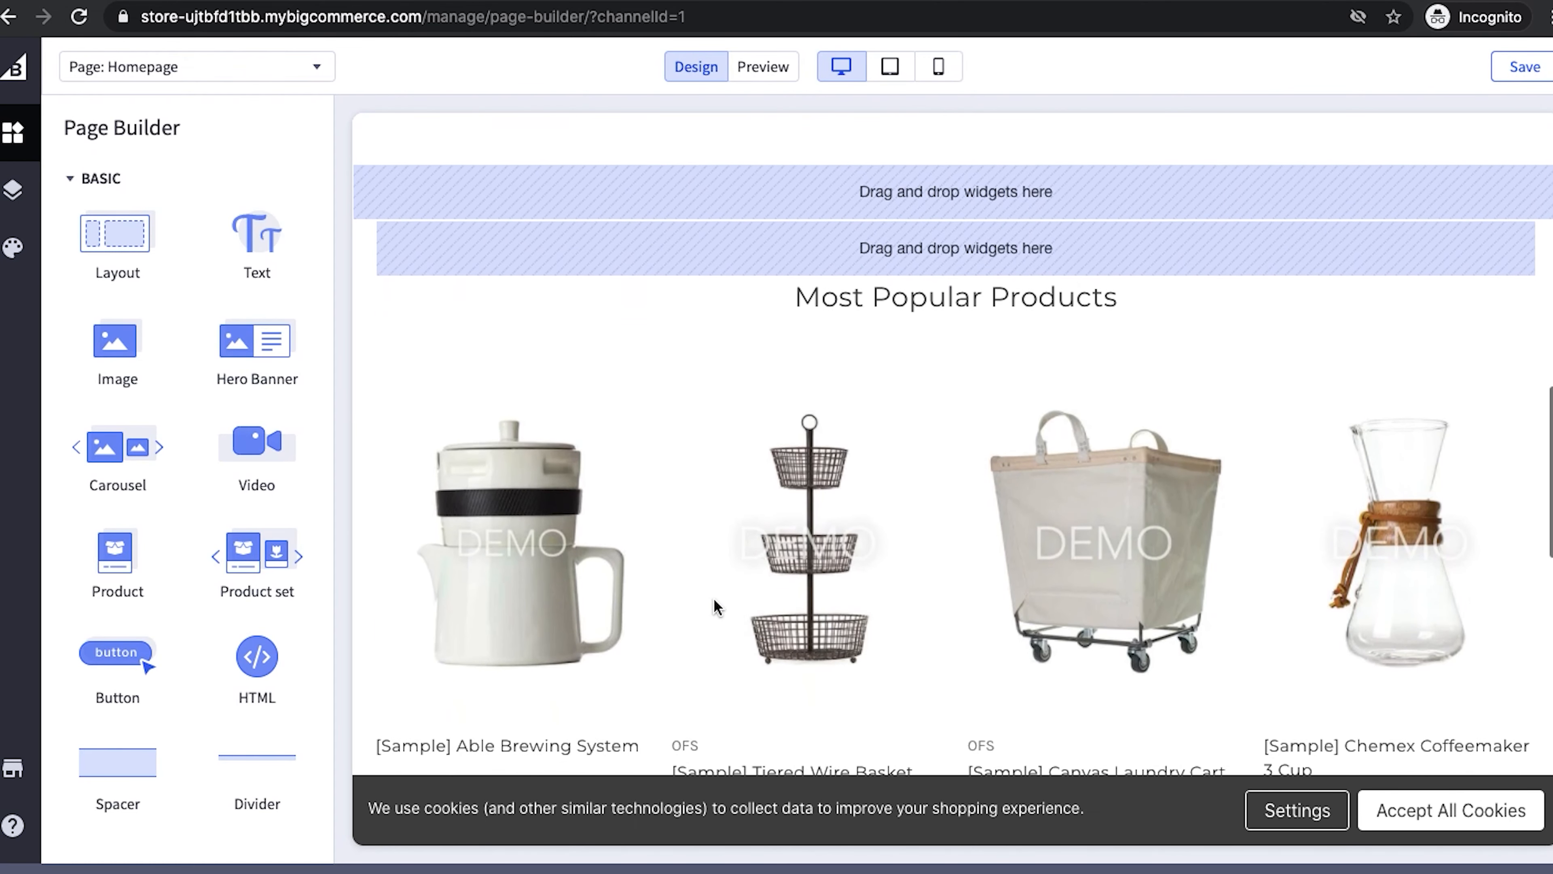
scroll(717, 607, up, 10)
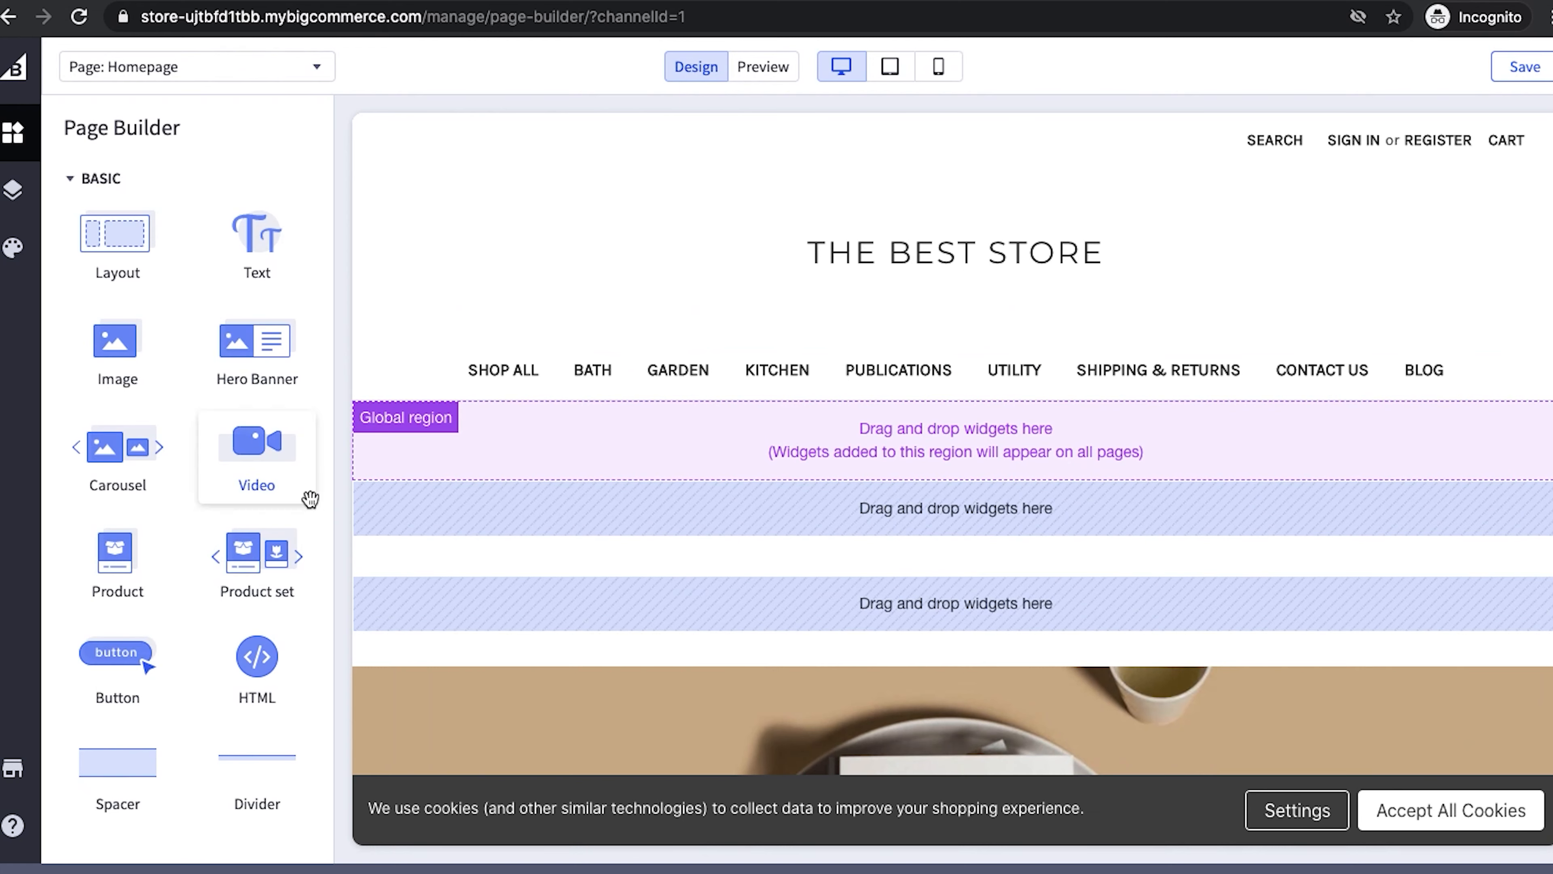
drag(120, 347, 643, 607)
scroll(869, 572, down, 2)
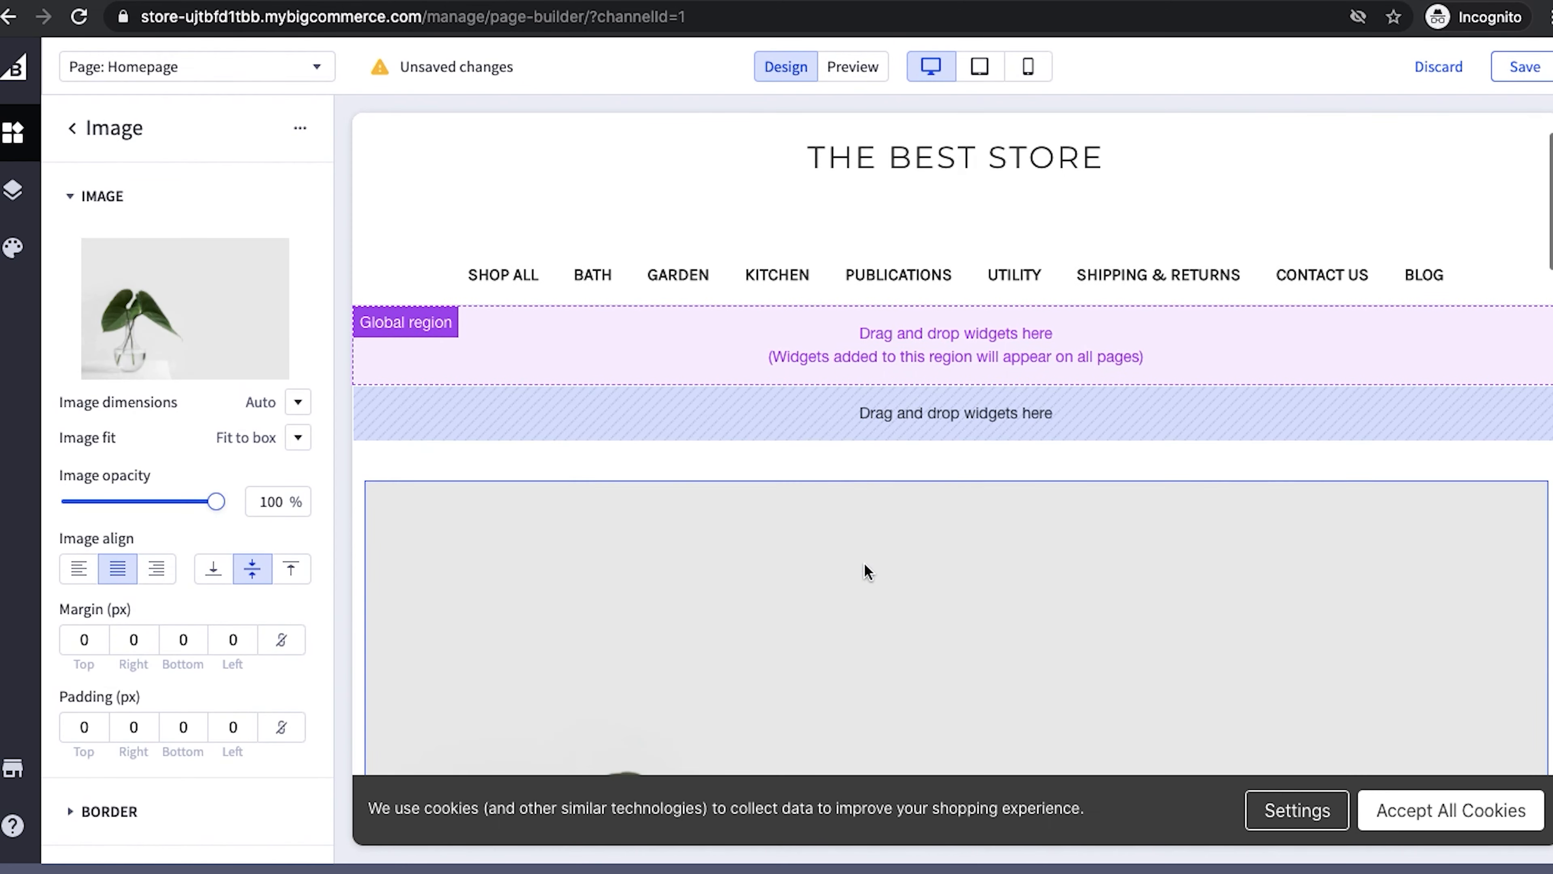
scroll(867, 572, down, 6)
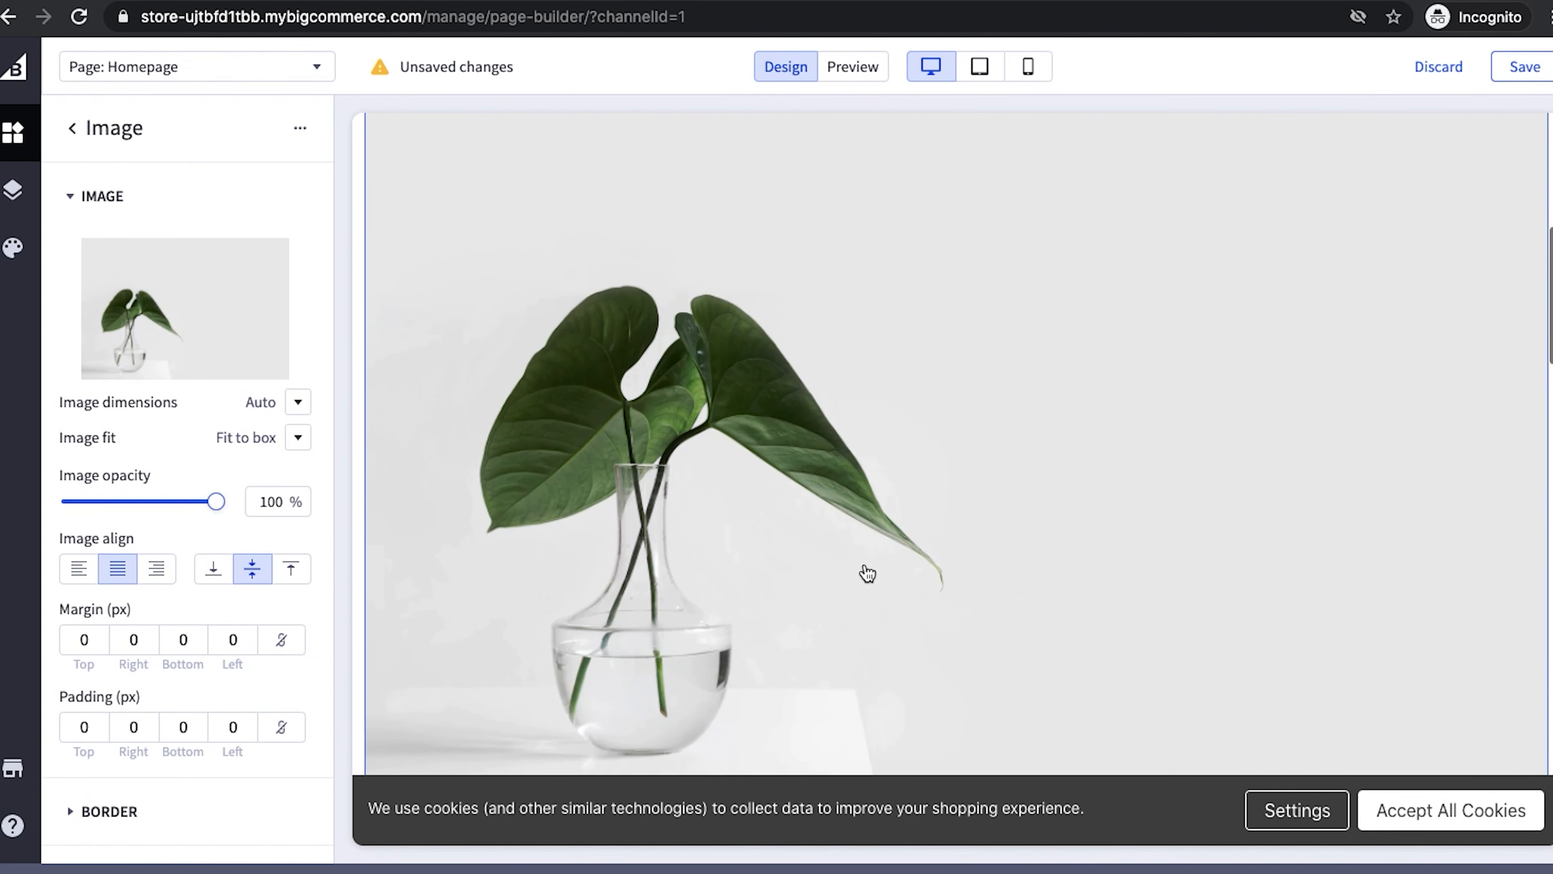
Examine the image widget's dimension, alignment, border, link and SEO settings.
click(298, 403)
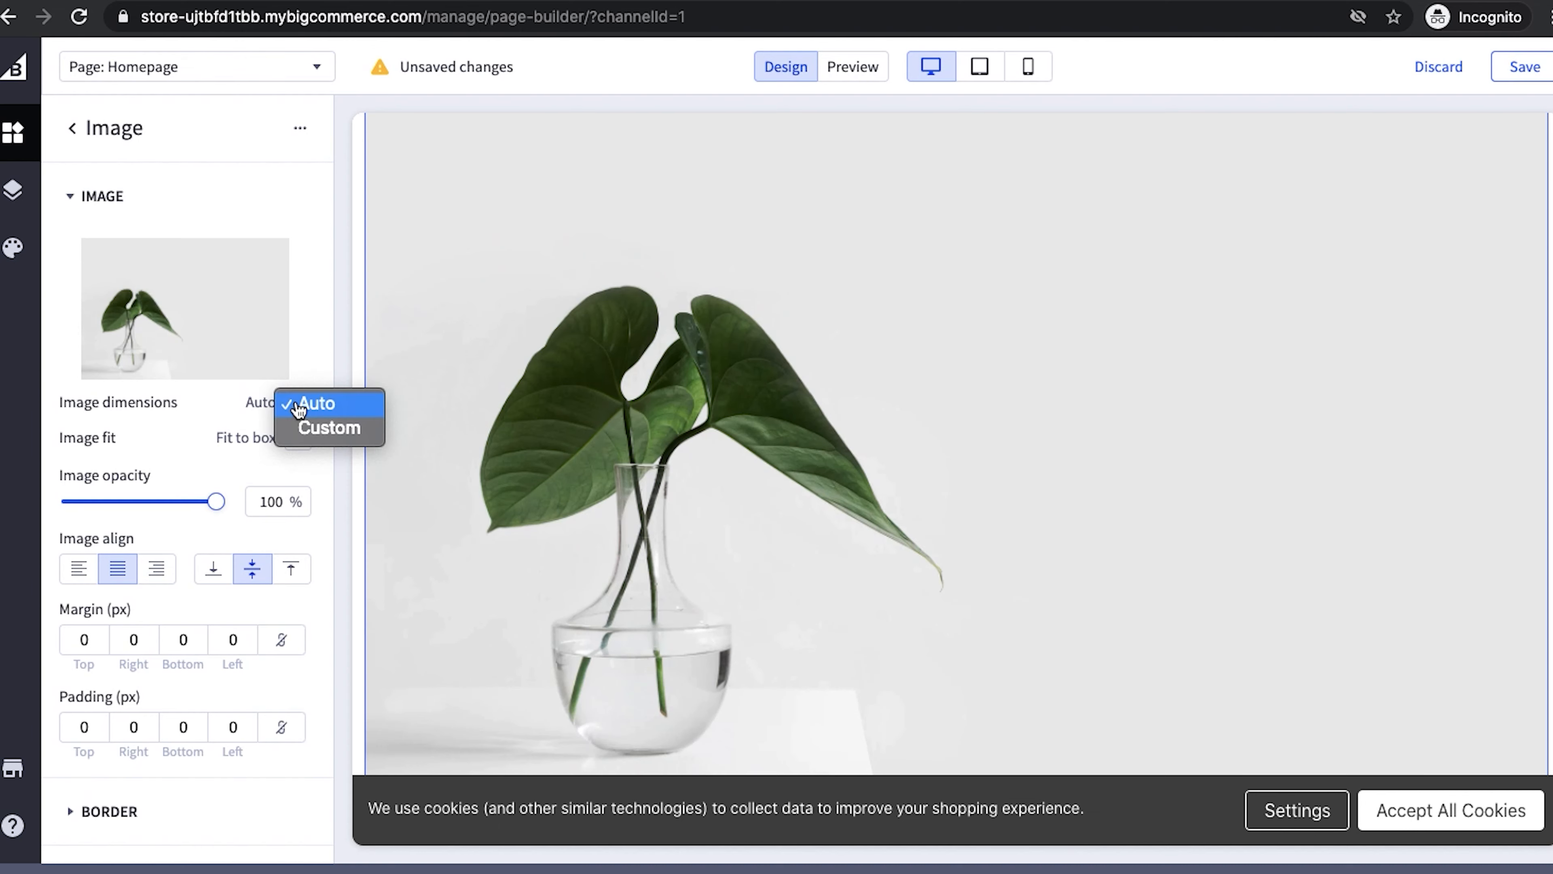
click(297, 411)
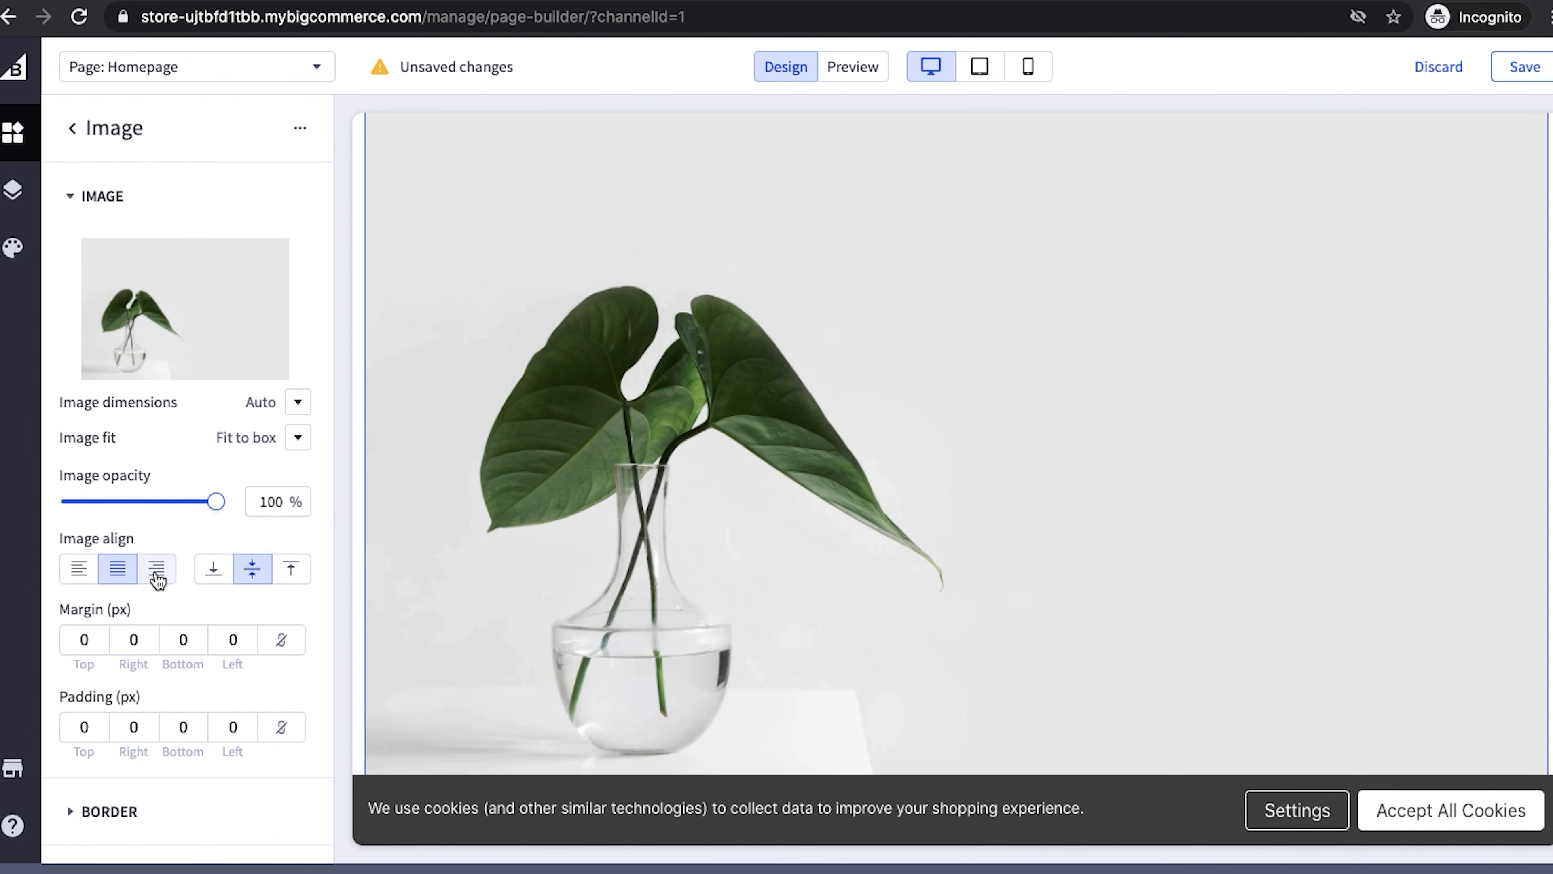
click(112, 575)
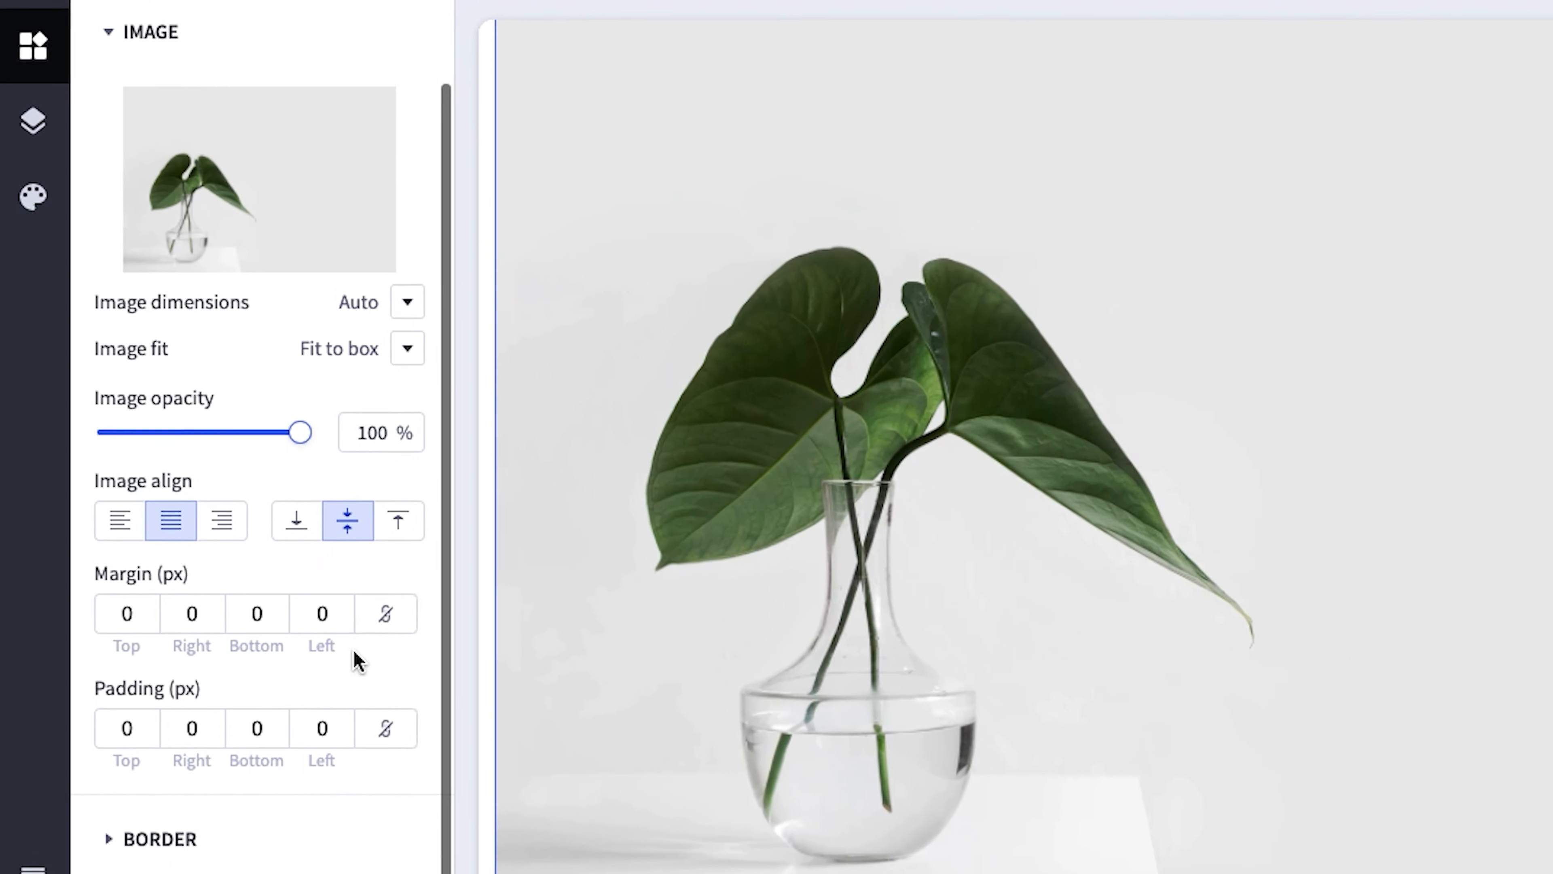
click(202, 757)
scroll(202, 740, down, 3)
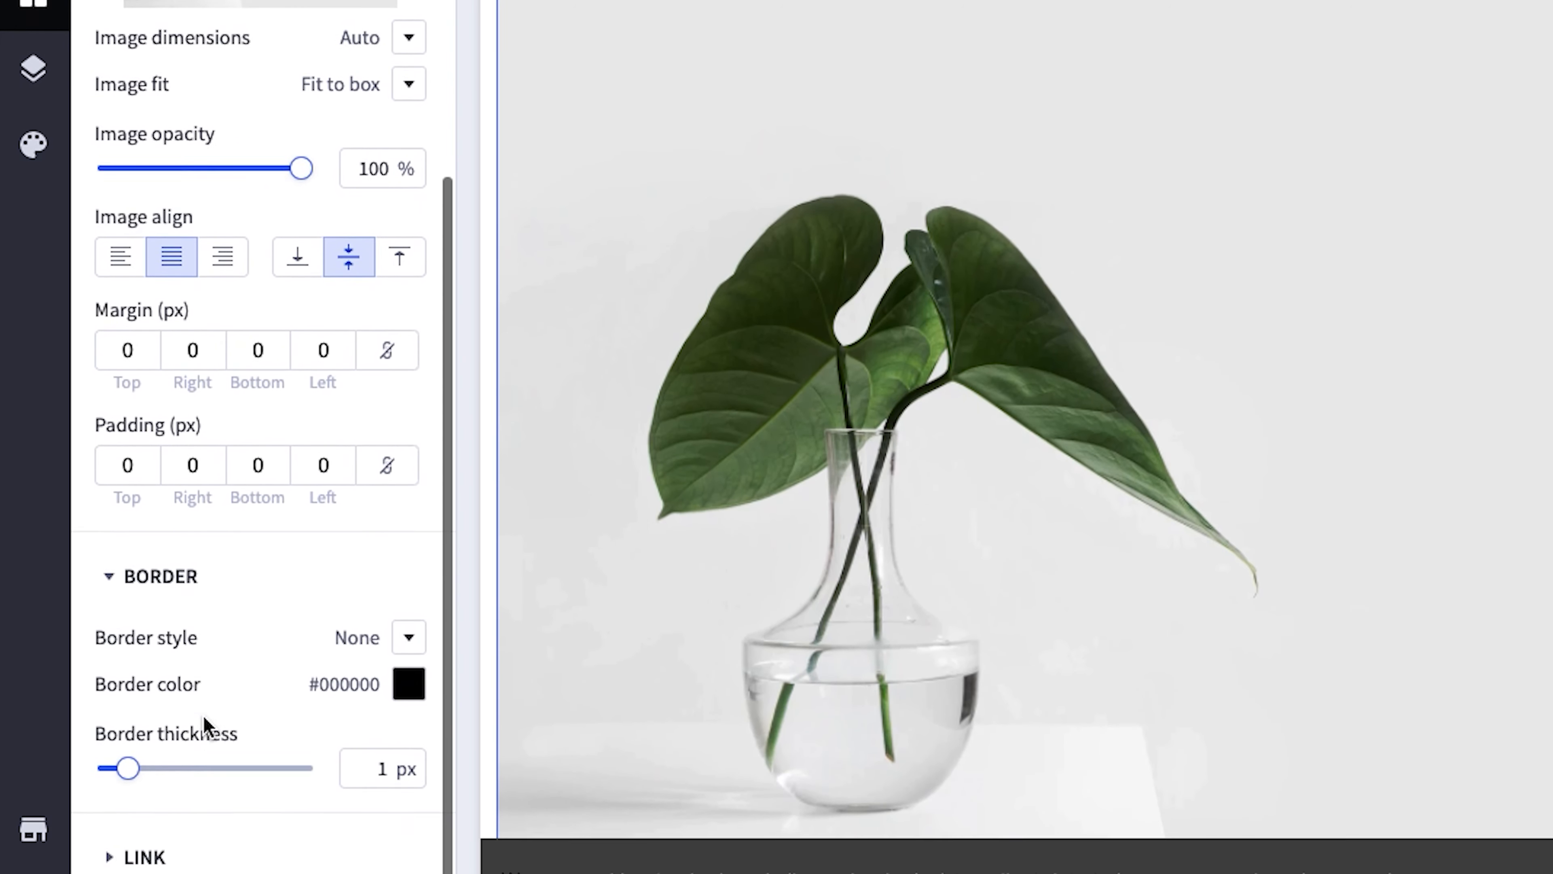
click(174, 860)
scroll(291, 703, down, 2)
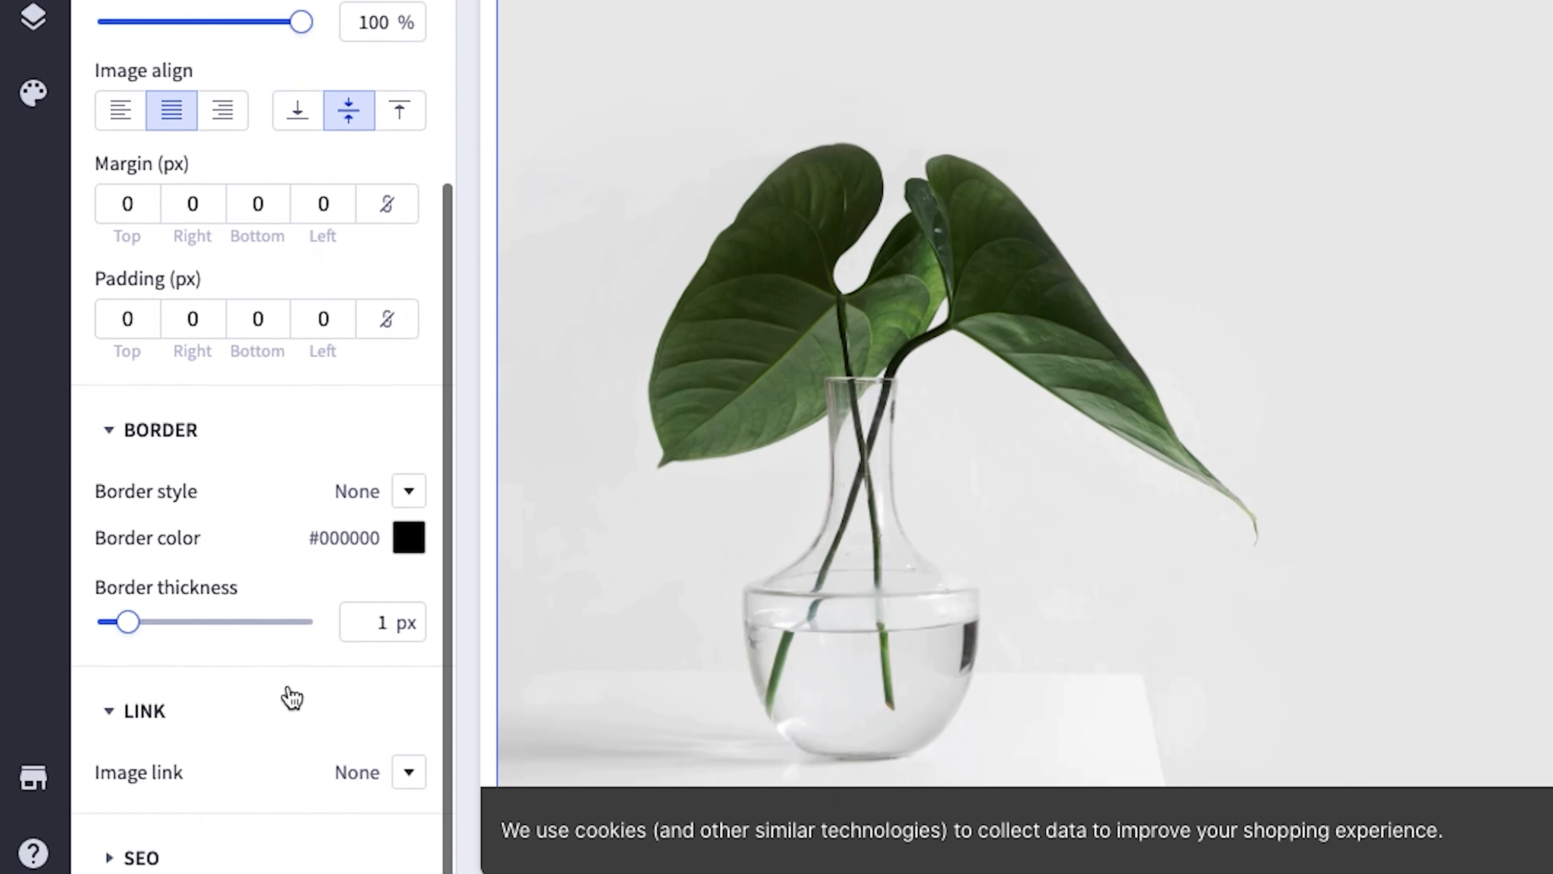
click(149, 834)
scroll(235, 614, down, 2)
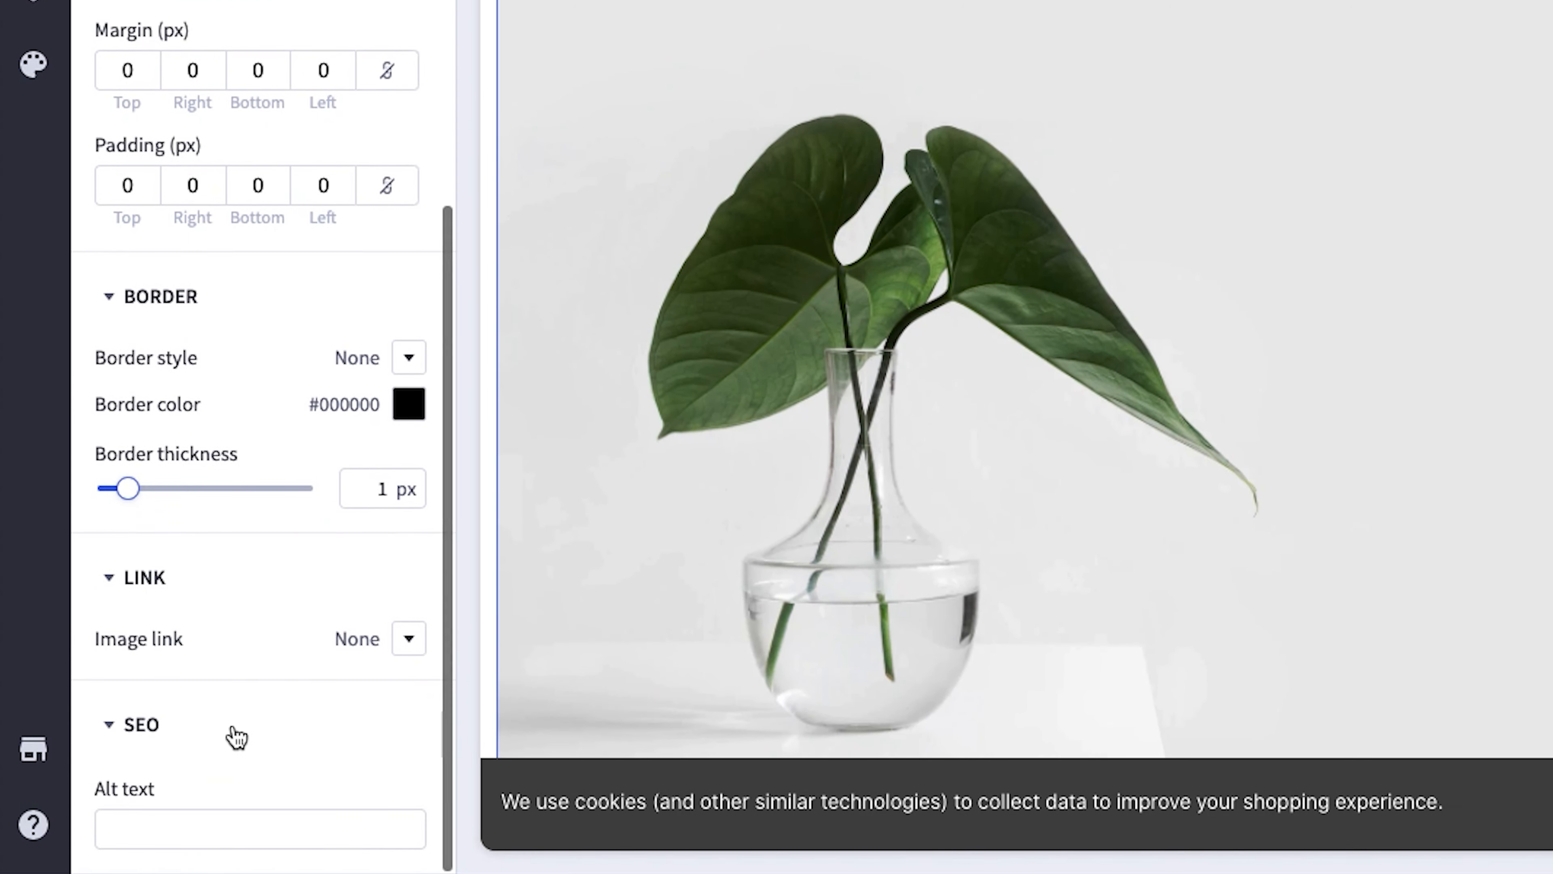
scroll(271, 409, up, 4)
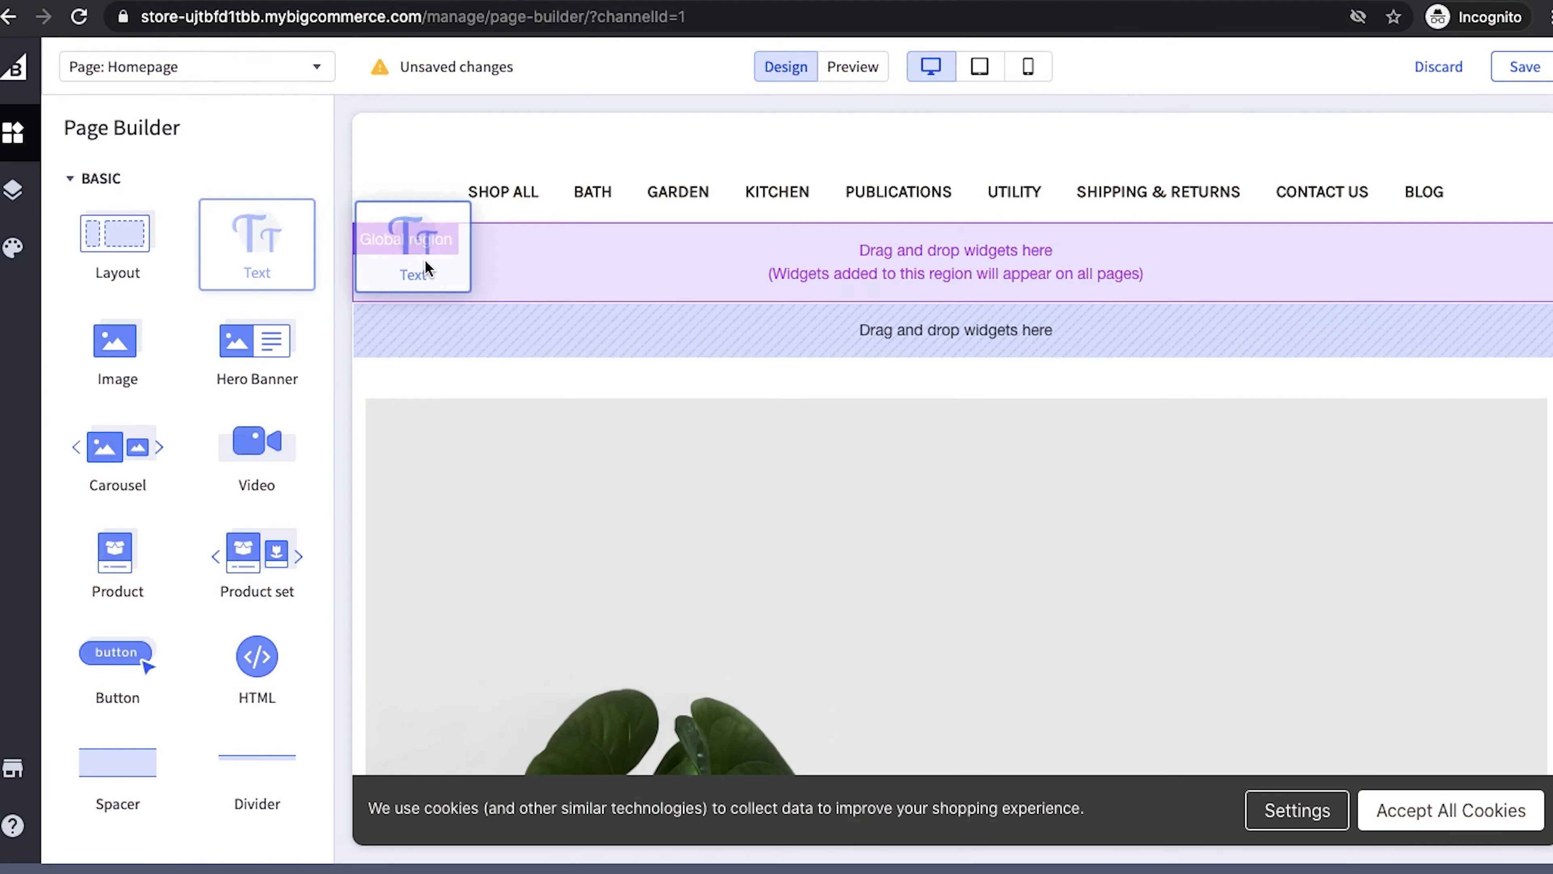
Add a Text widget between the global region and the plant image, and set its font family to Georgia.
drag(427, 268, 581, 328)
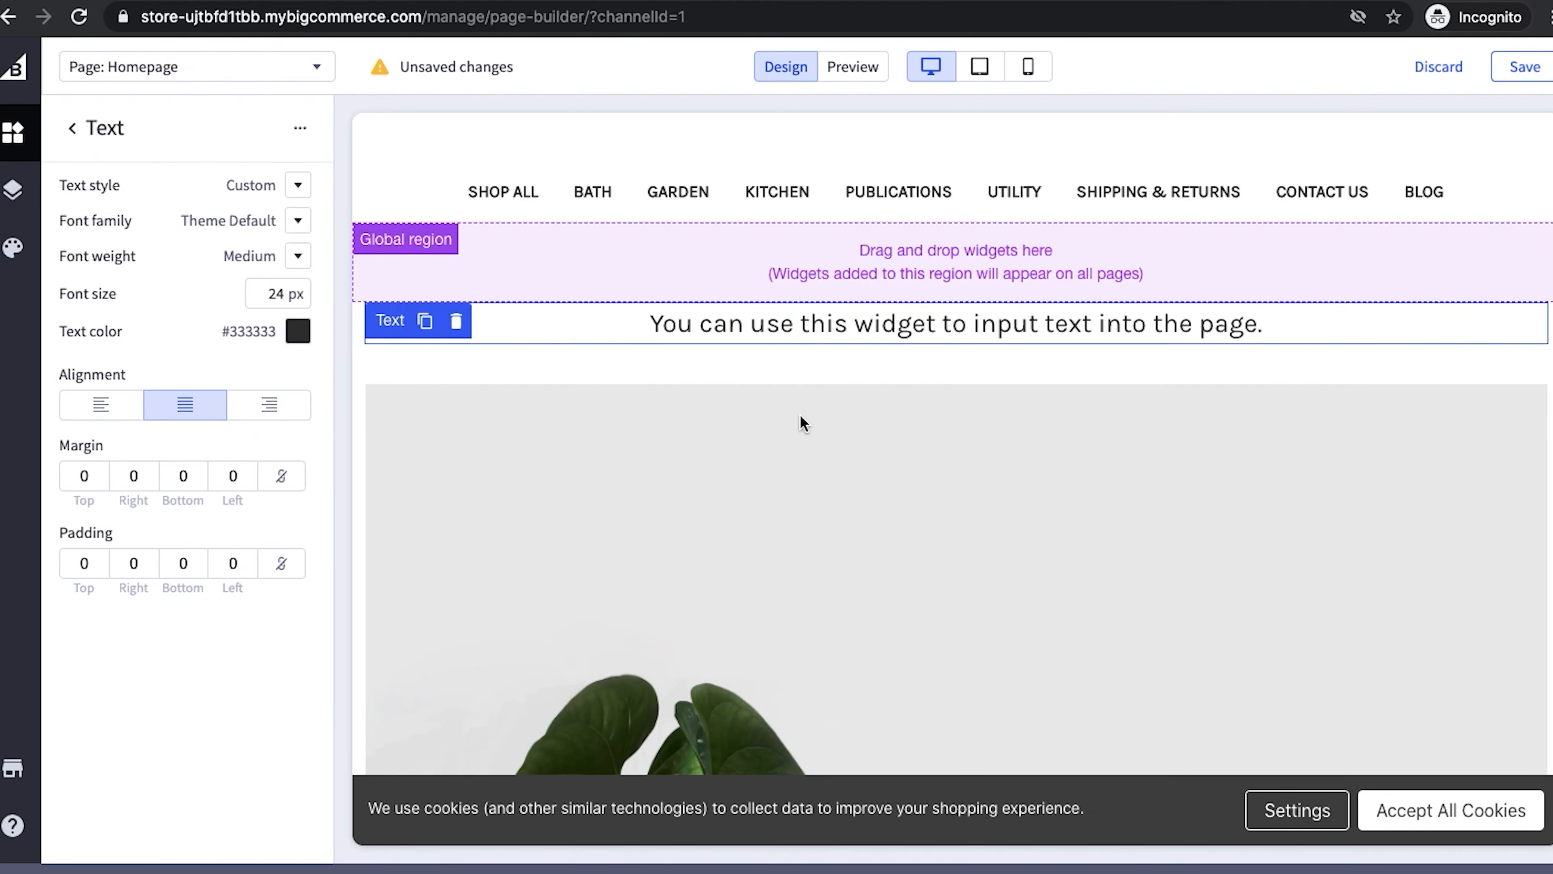
click(751, 324)
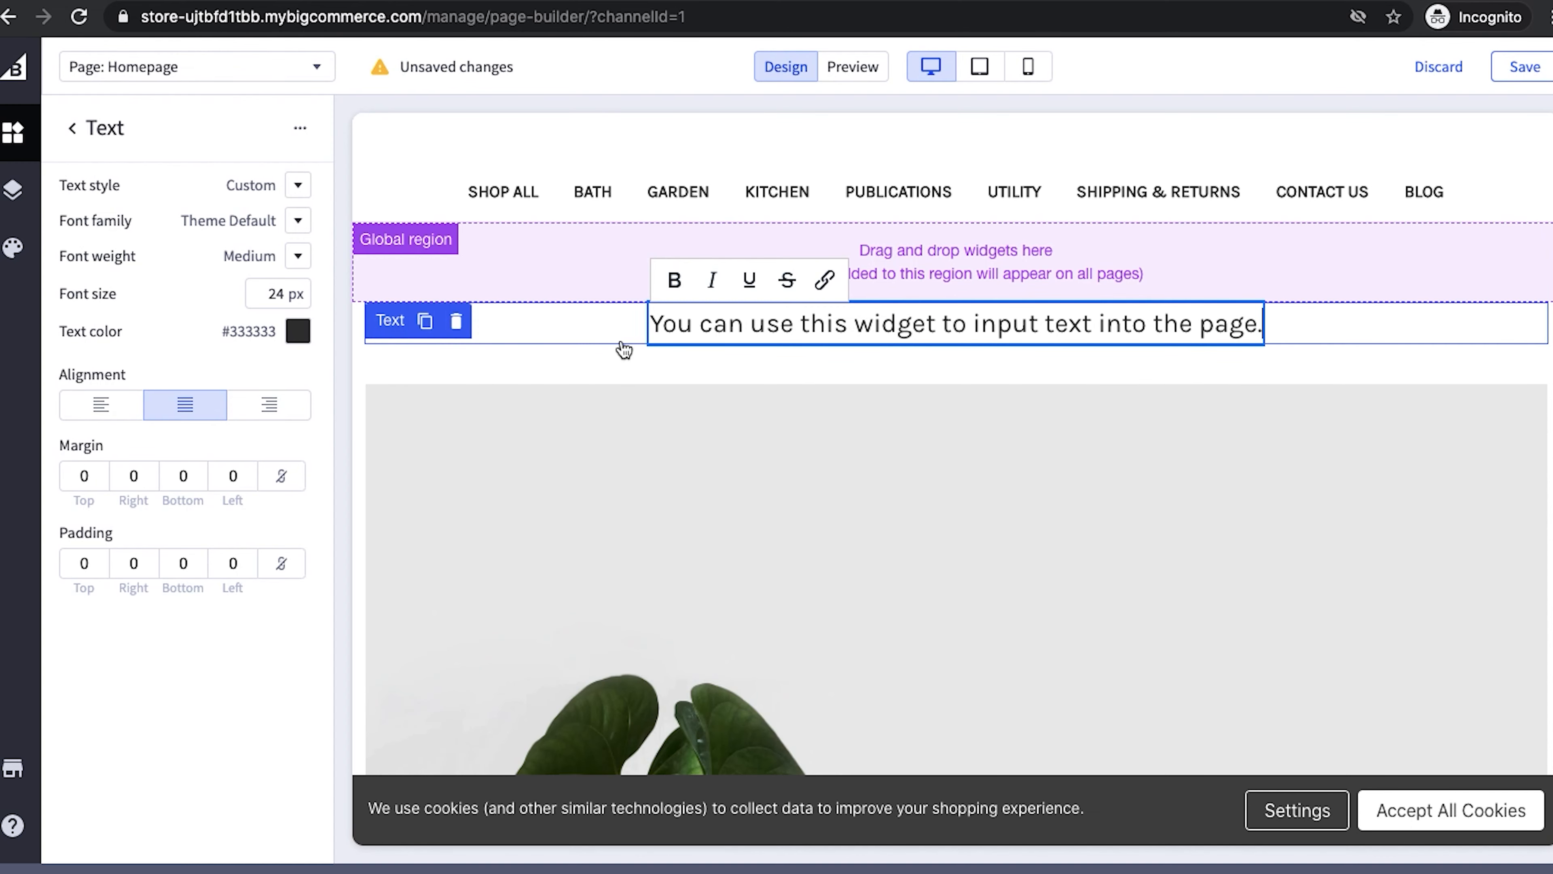
drag(656, 328, 1261, 329)
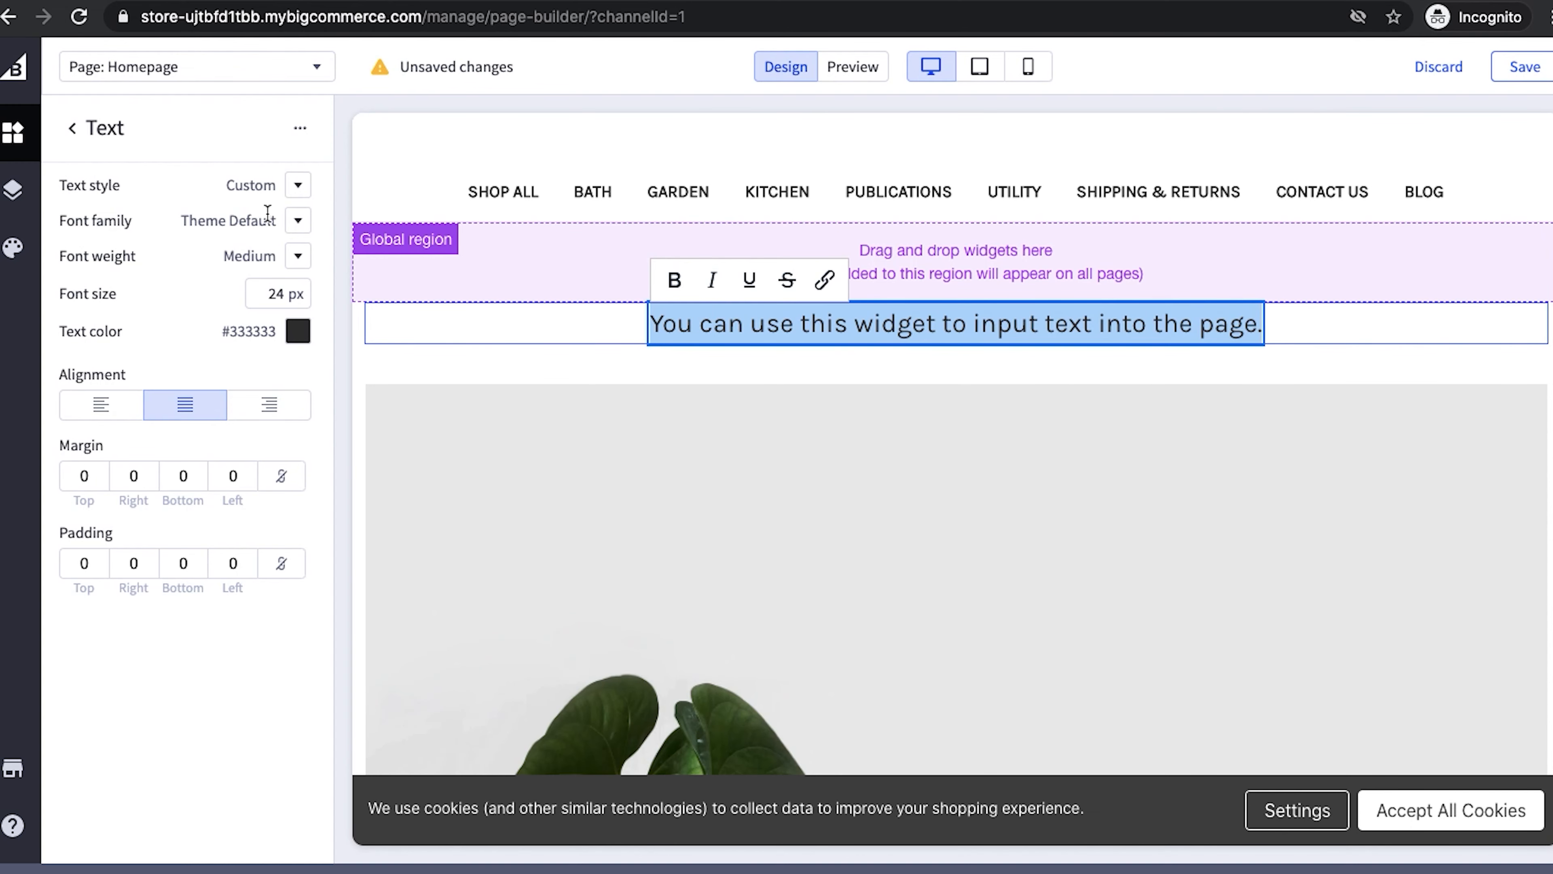
click(297, 220)
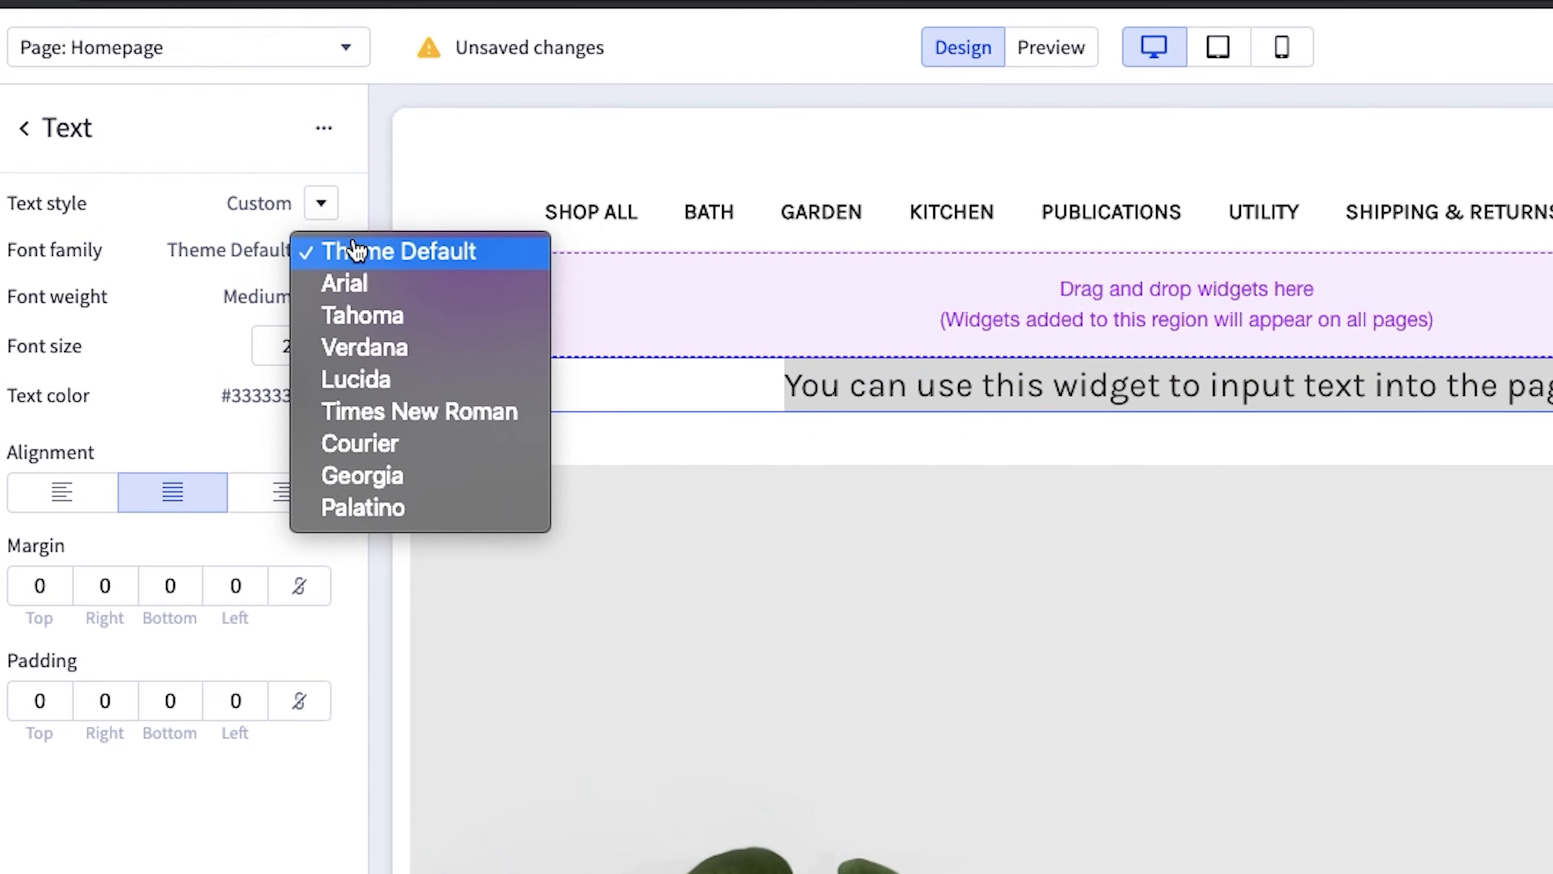
click(401, 396)
click(322, 251)
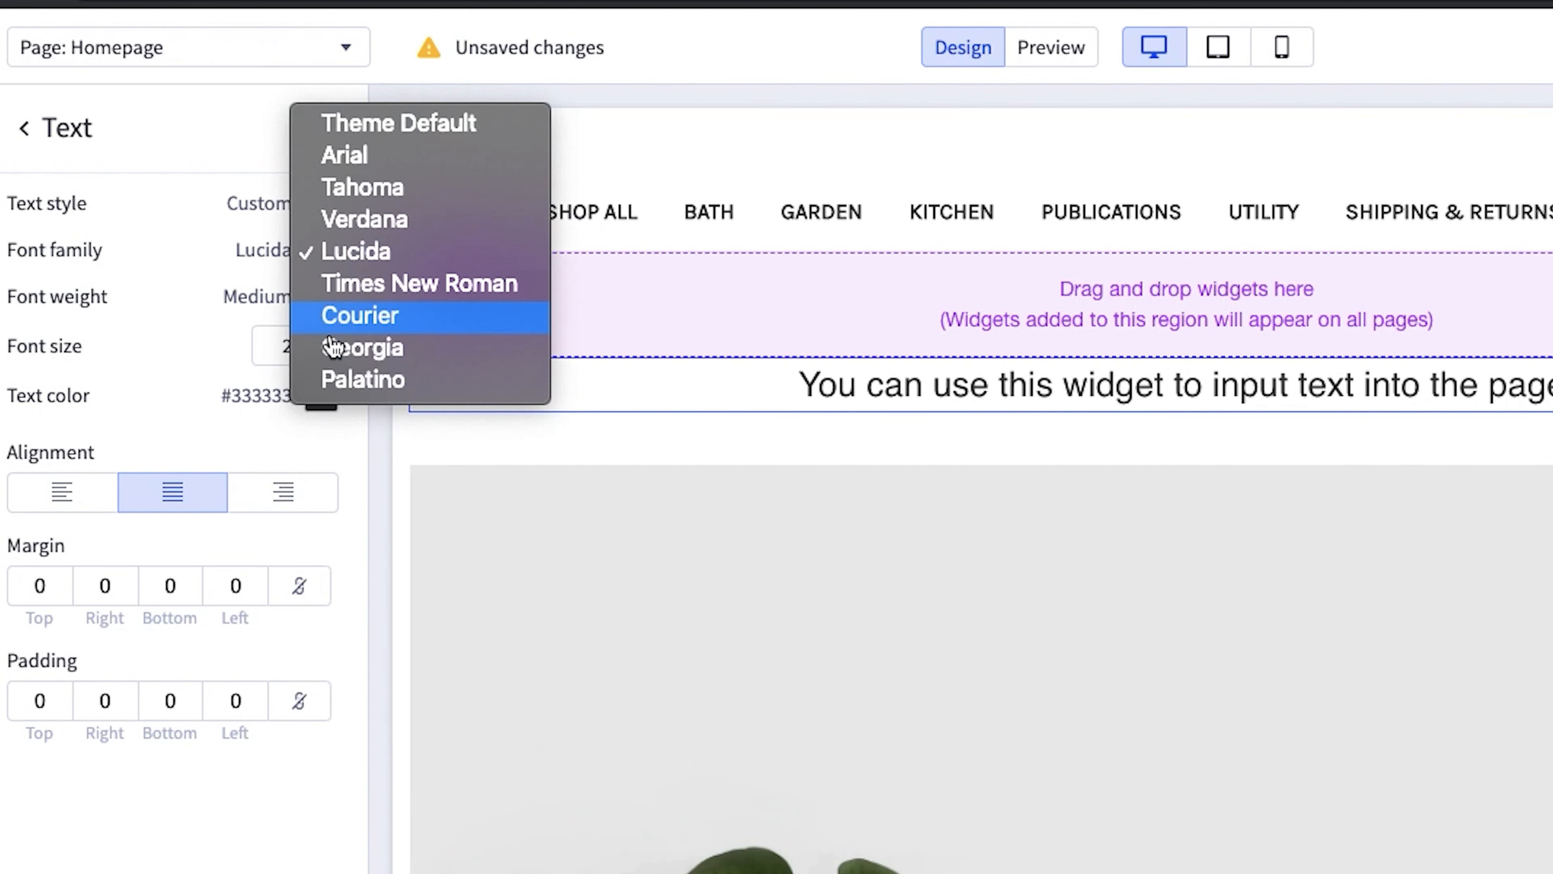
click(343, 349)
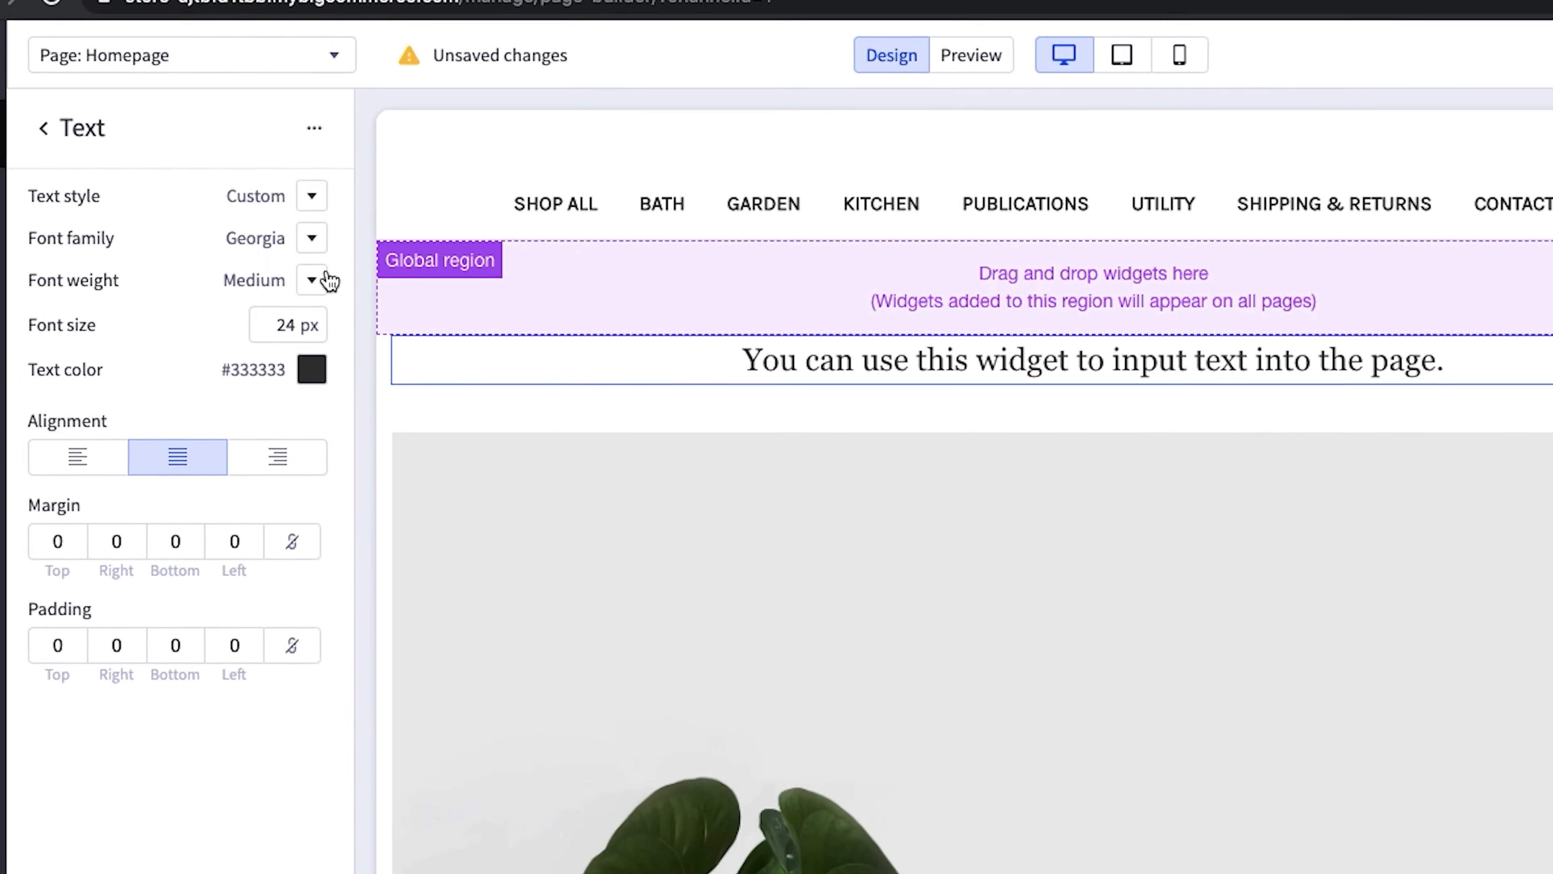
Add a four-column Layout widget to the global region and widen its second column.
click(299, 186)
drag(123, 233, 597, 251)
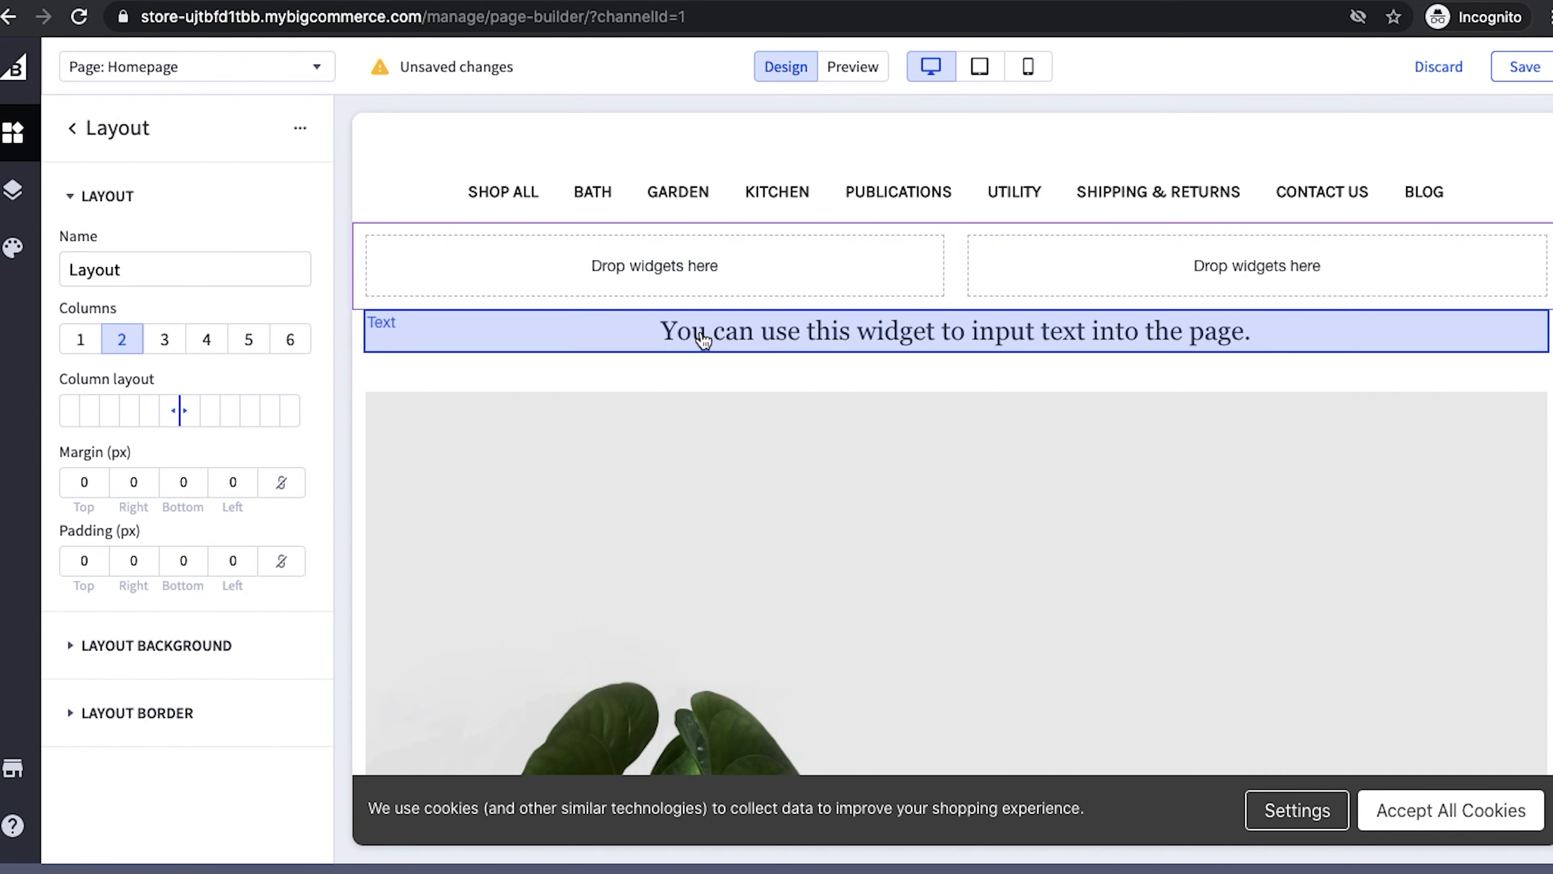
click(206, 341)
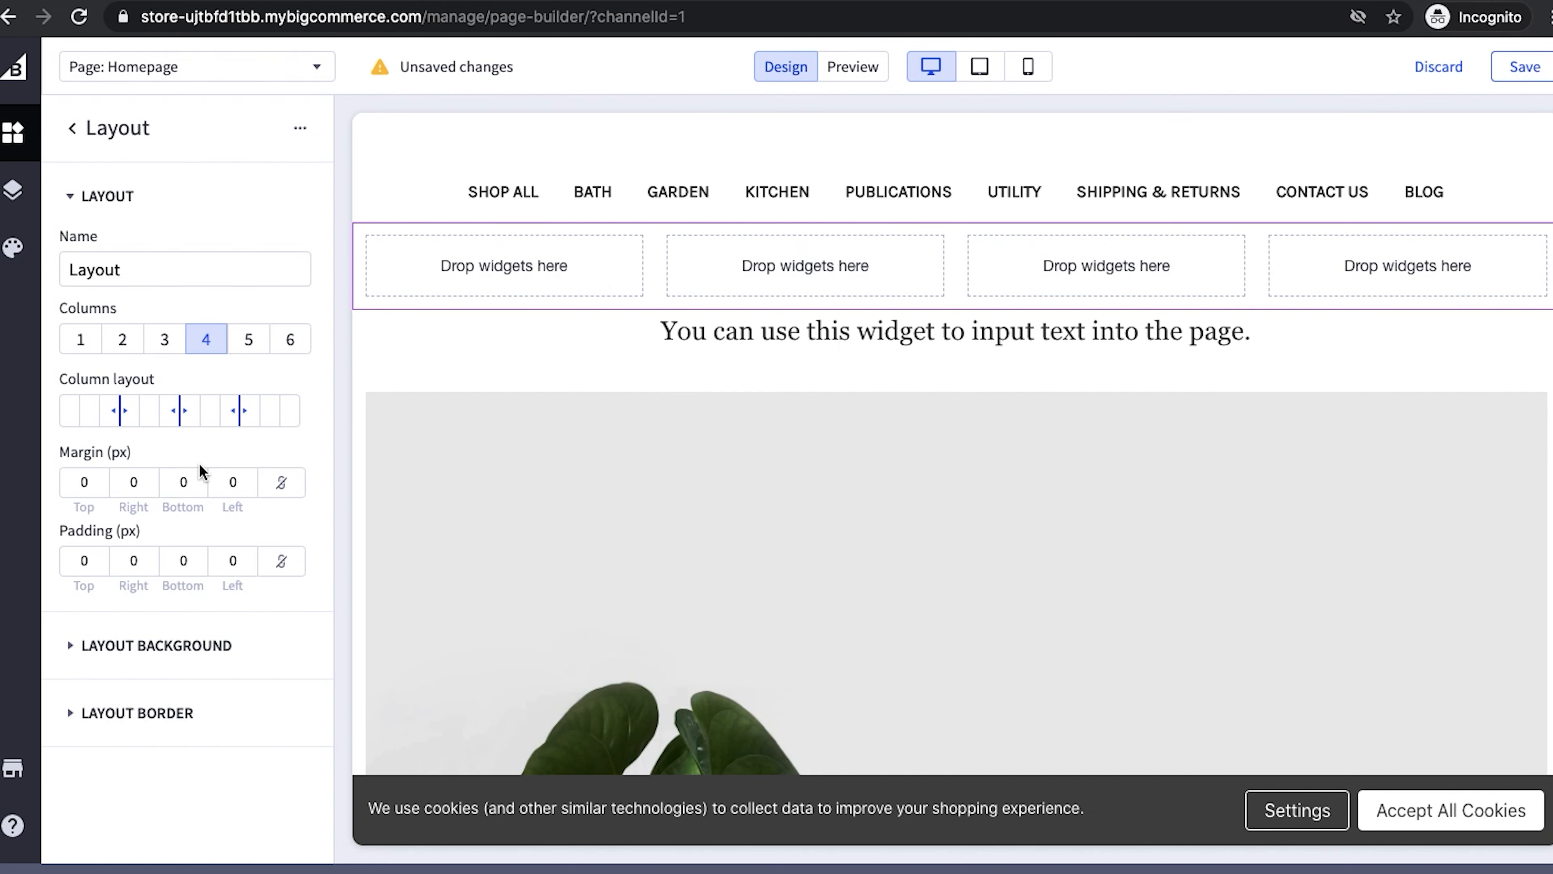
drag(181, 410, 225, 406)
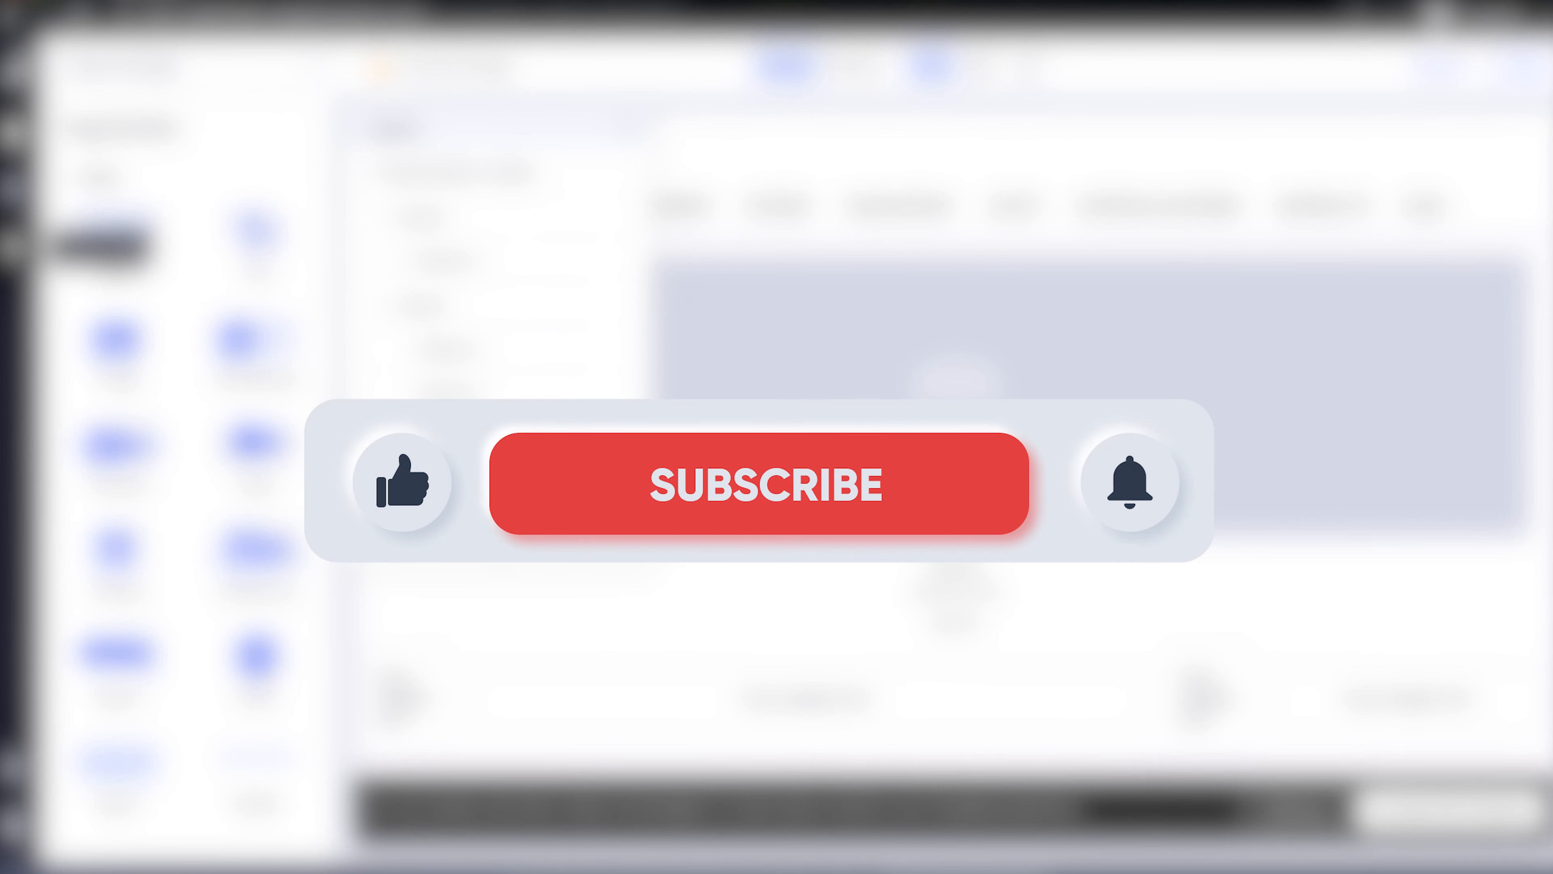
Delete the Product widget from the single-column layout in the global region.
click(13, 248)
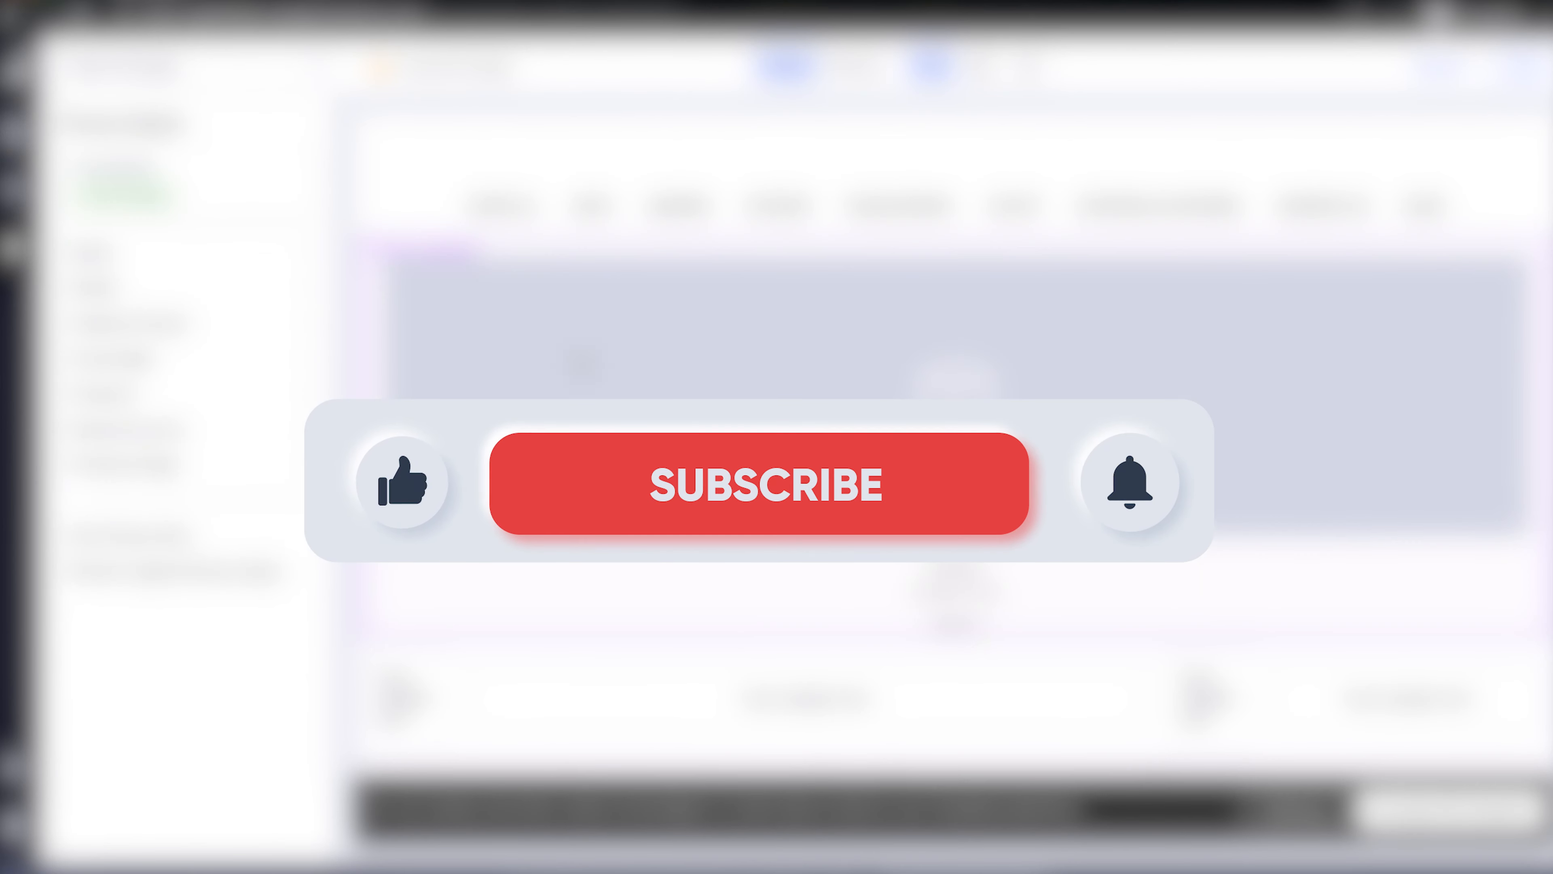
scroll(404, 691, down, 1)
click(529, 346)
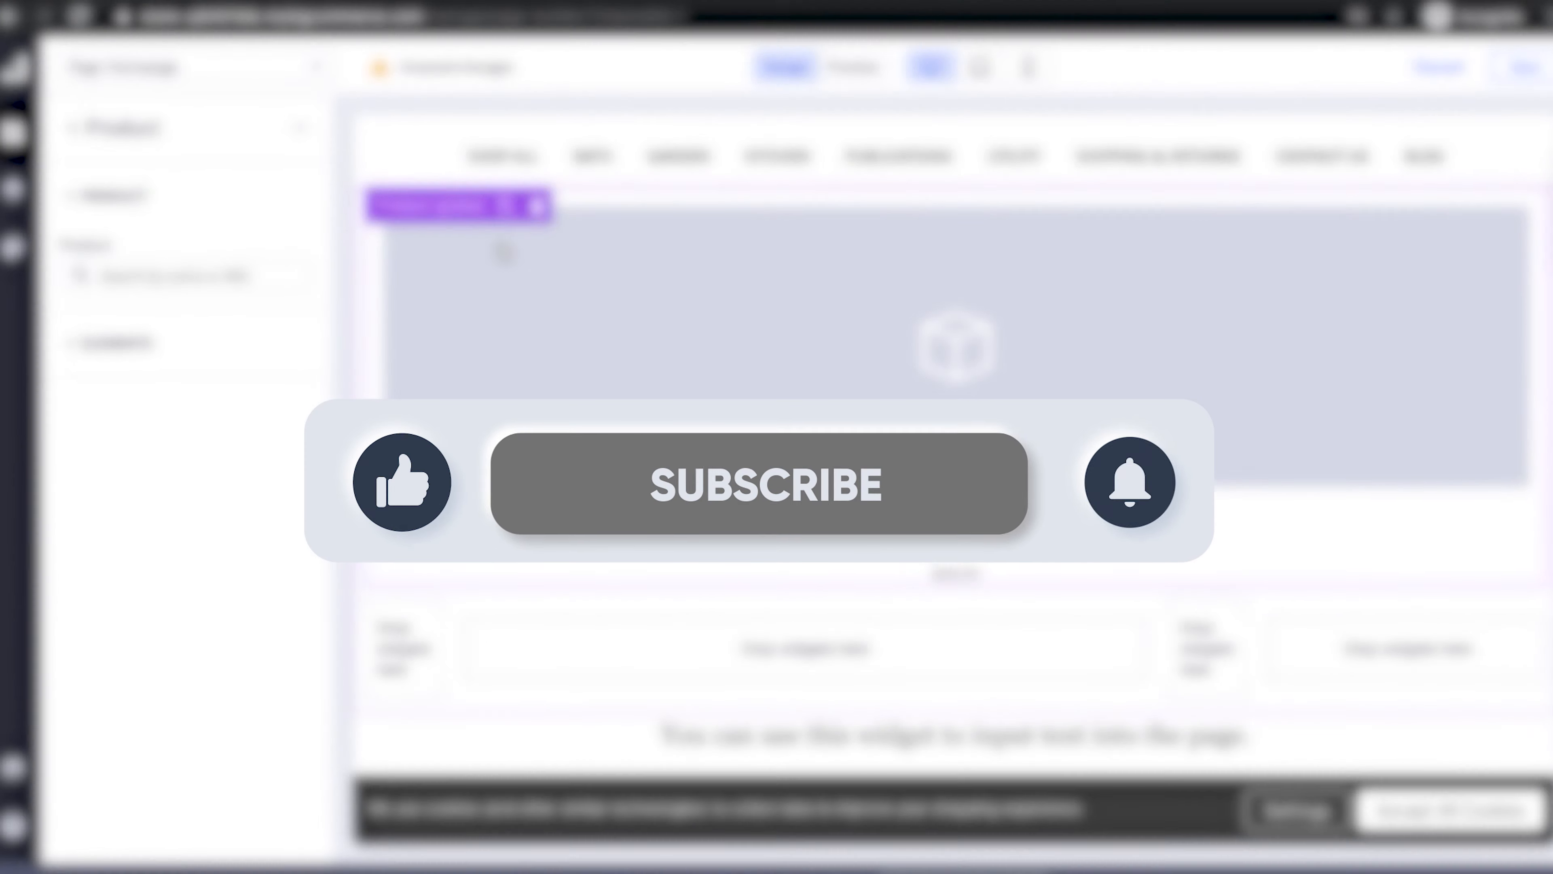
click(537, 206)
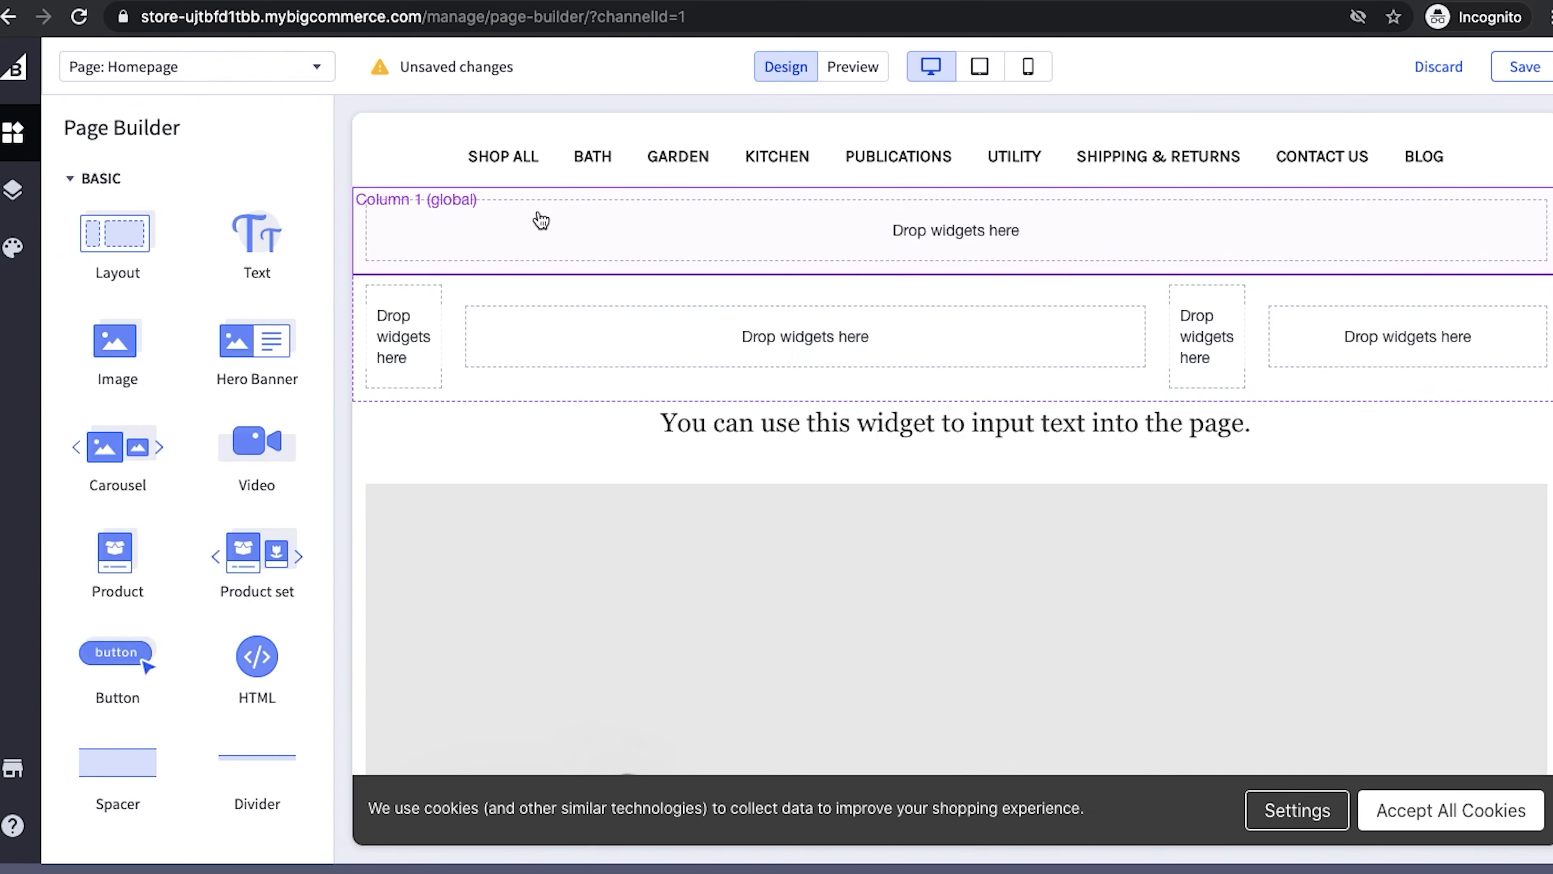
Review the Cornerstone theme's style variations and its full list of Global style settings.
click(19, 257)
click(259, 265)
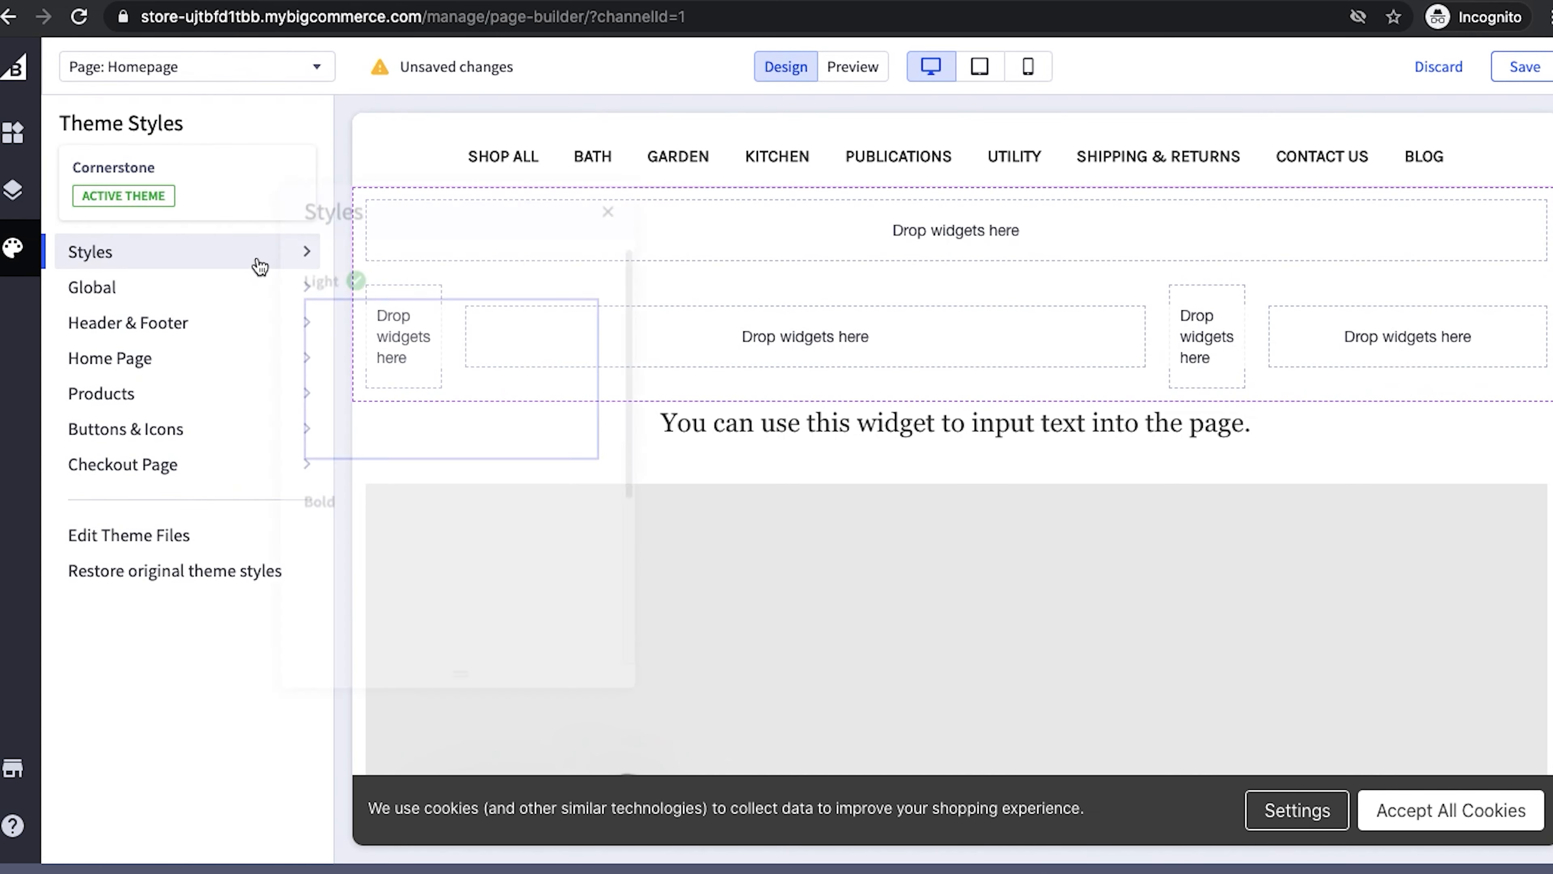
scroll(442, 532, down, 3)
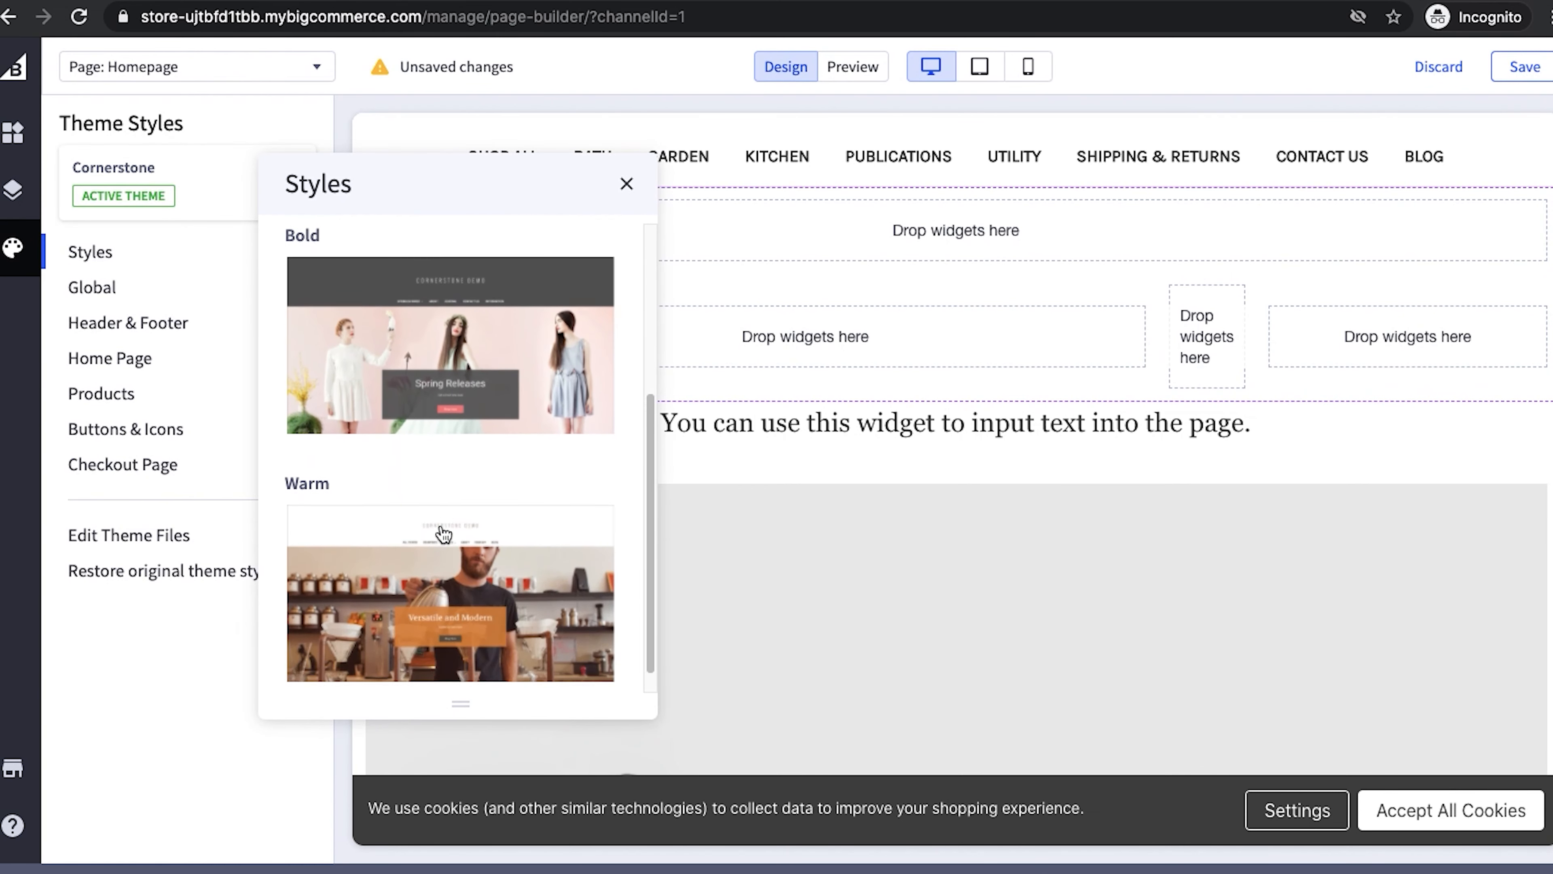
click(193, 269)
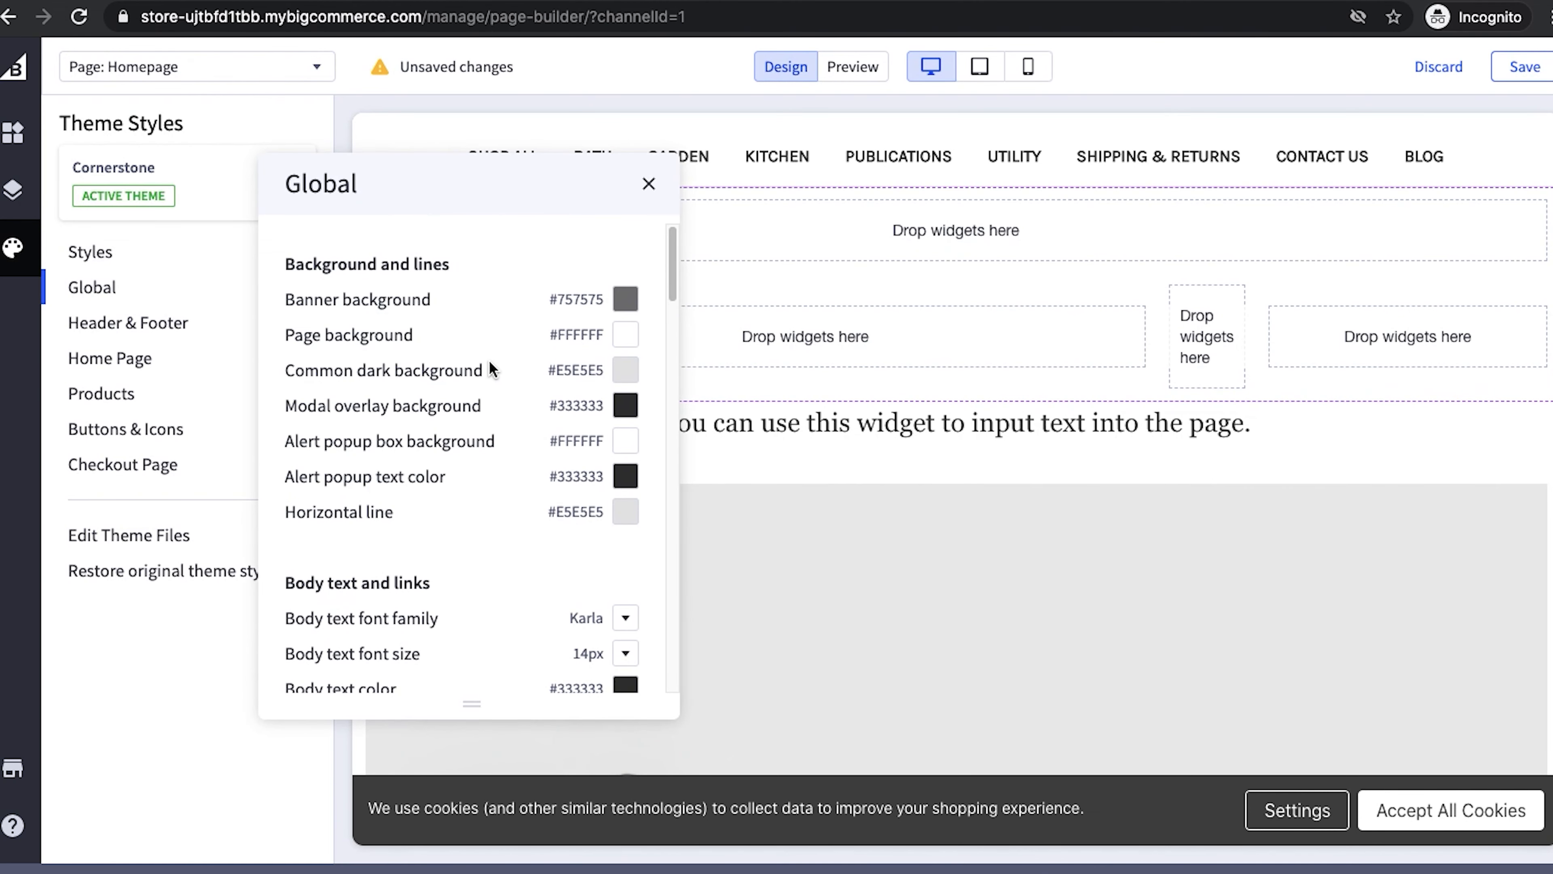
scroll(471, 324, down, 5)
scroll(472, 328, down, 4)
scroll(472, 329, down, 8)
scroll(472, 329, down, 11)
scroll(471, 324, down, 10)
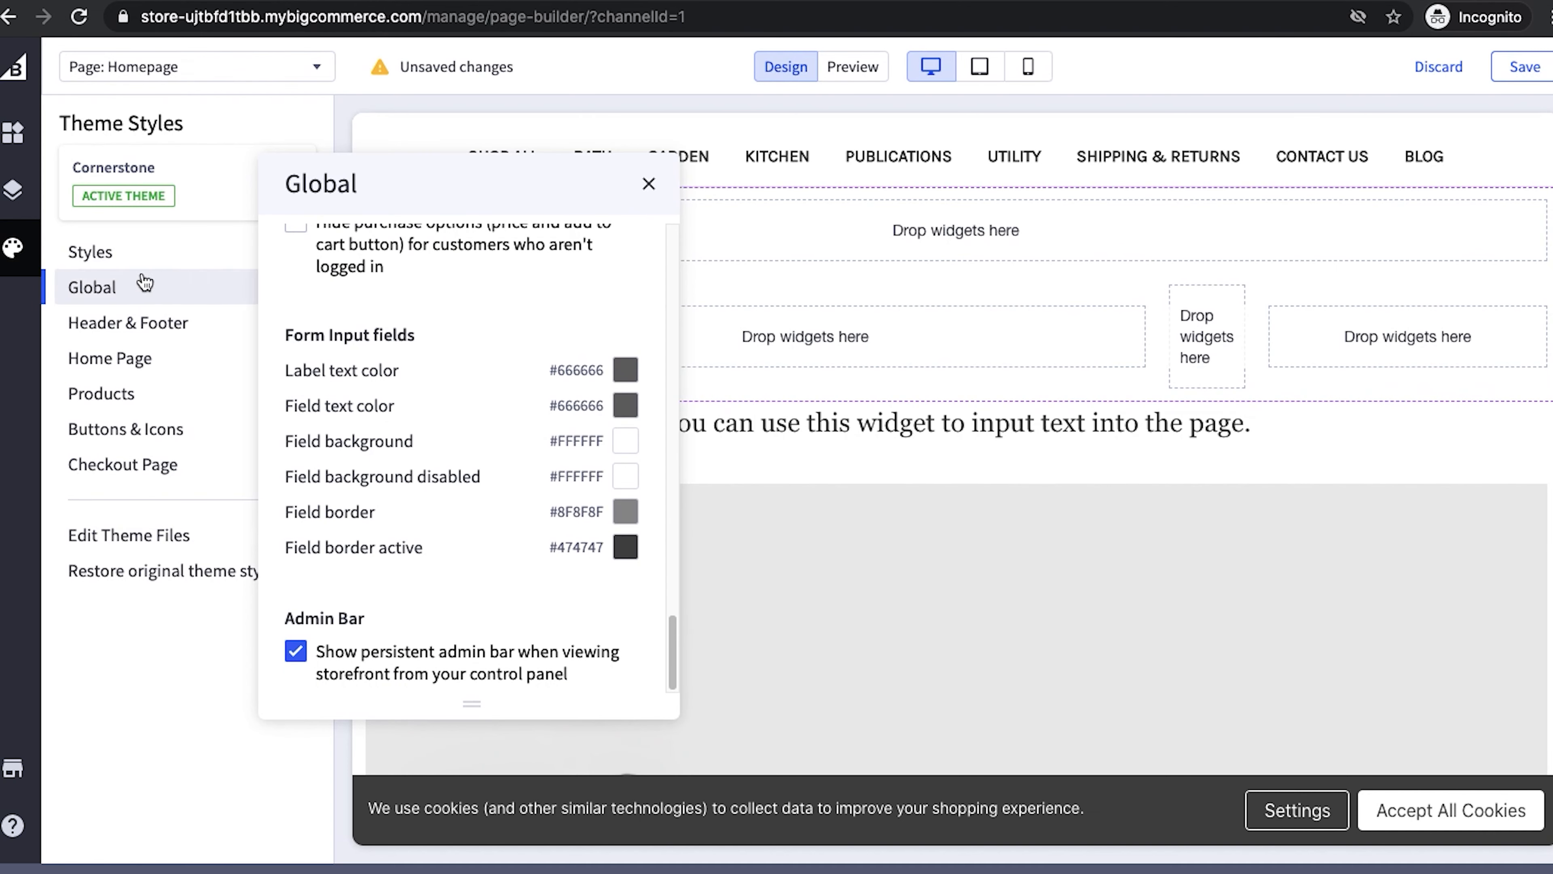
Set the logo text color in the theme's Header & Footer styles to the custom red #C12222.
click(156, 322)
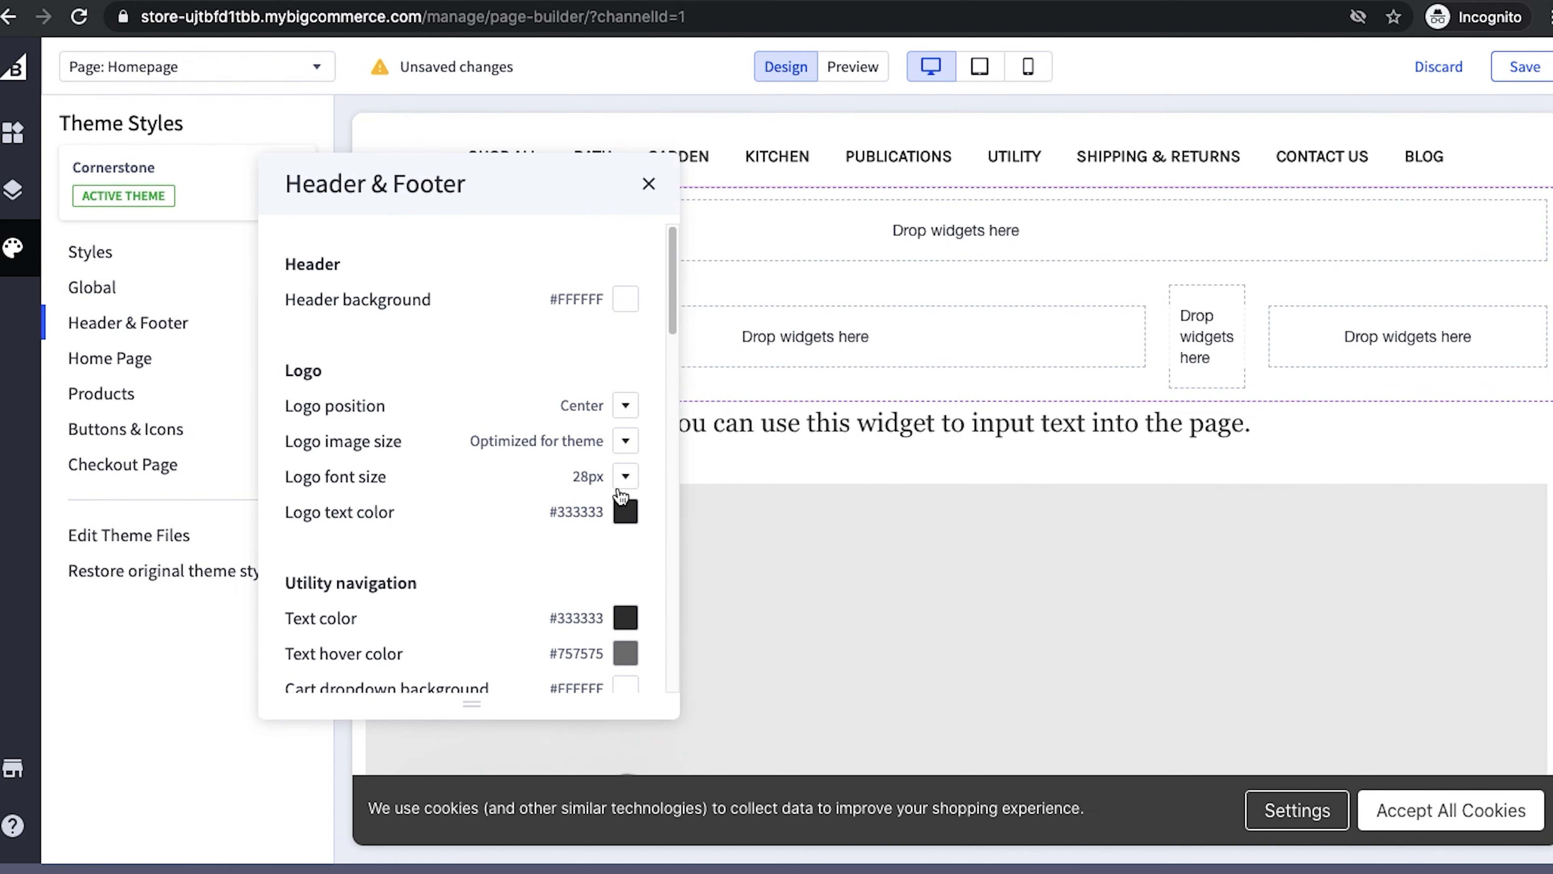
click(626, 517)
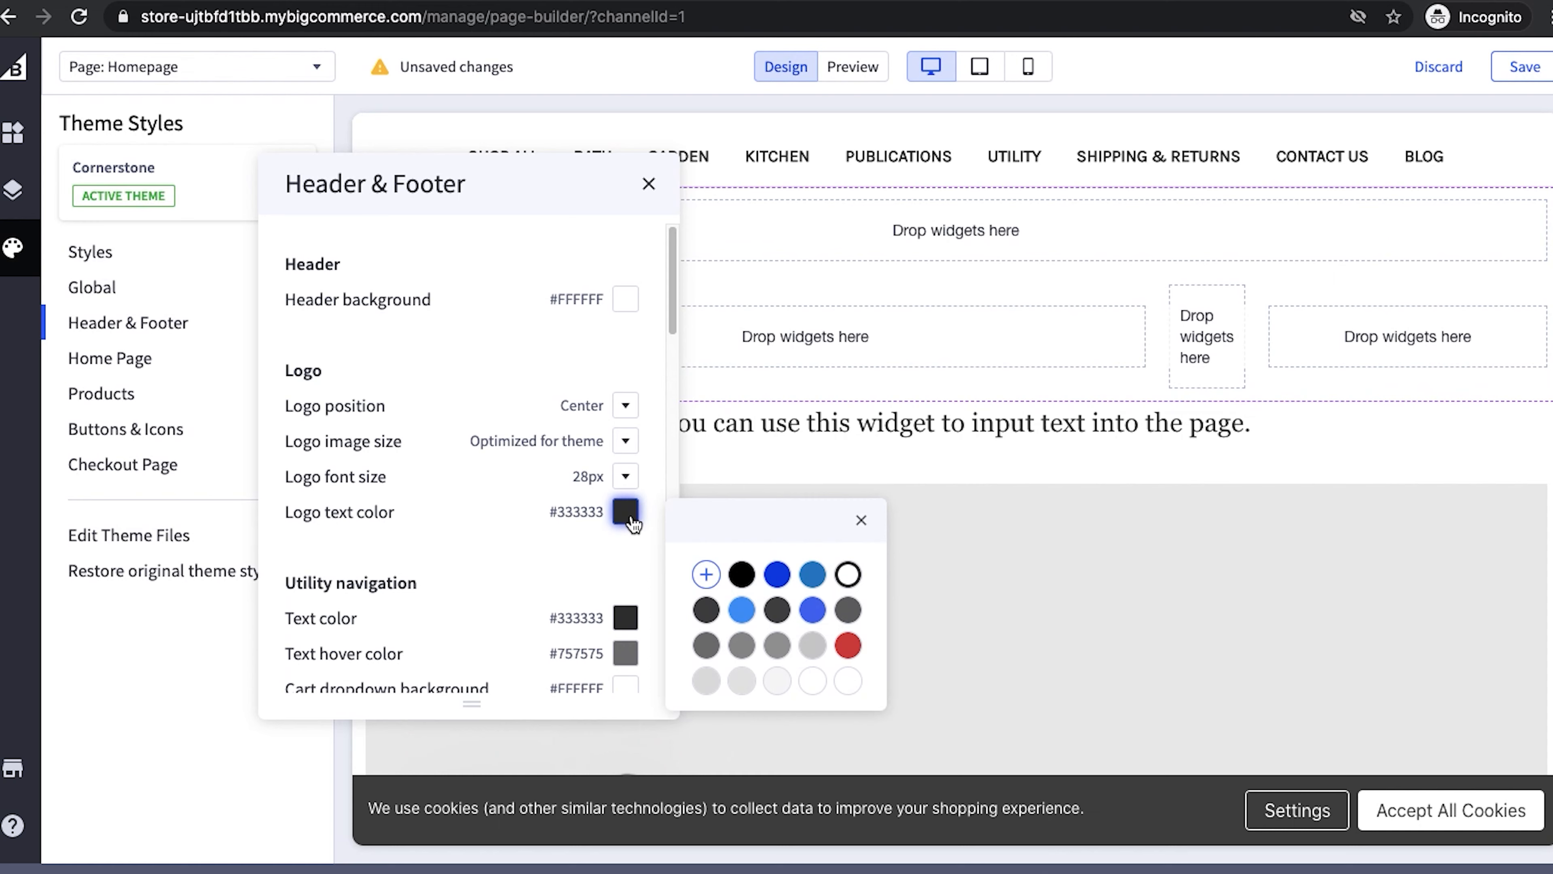
click(706, 574)
drag(938, 715, 1060, 662)
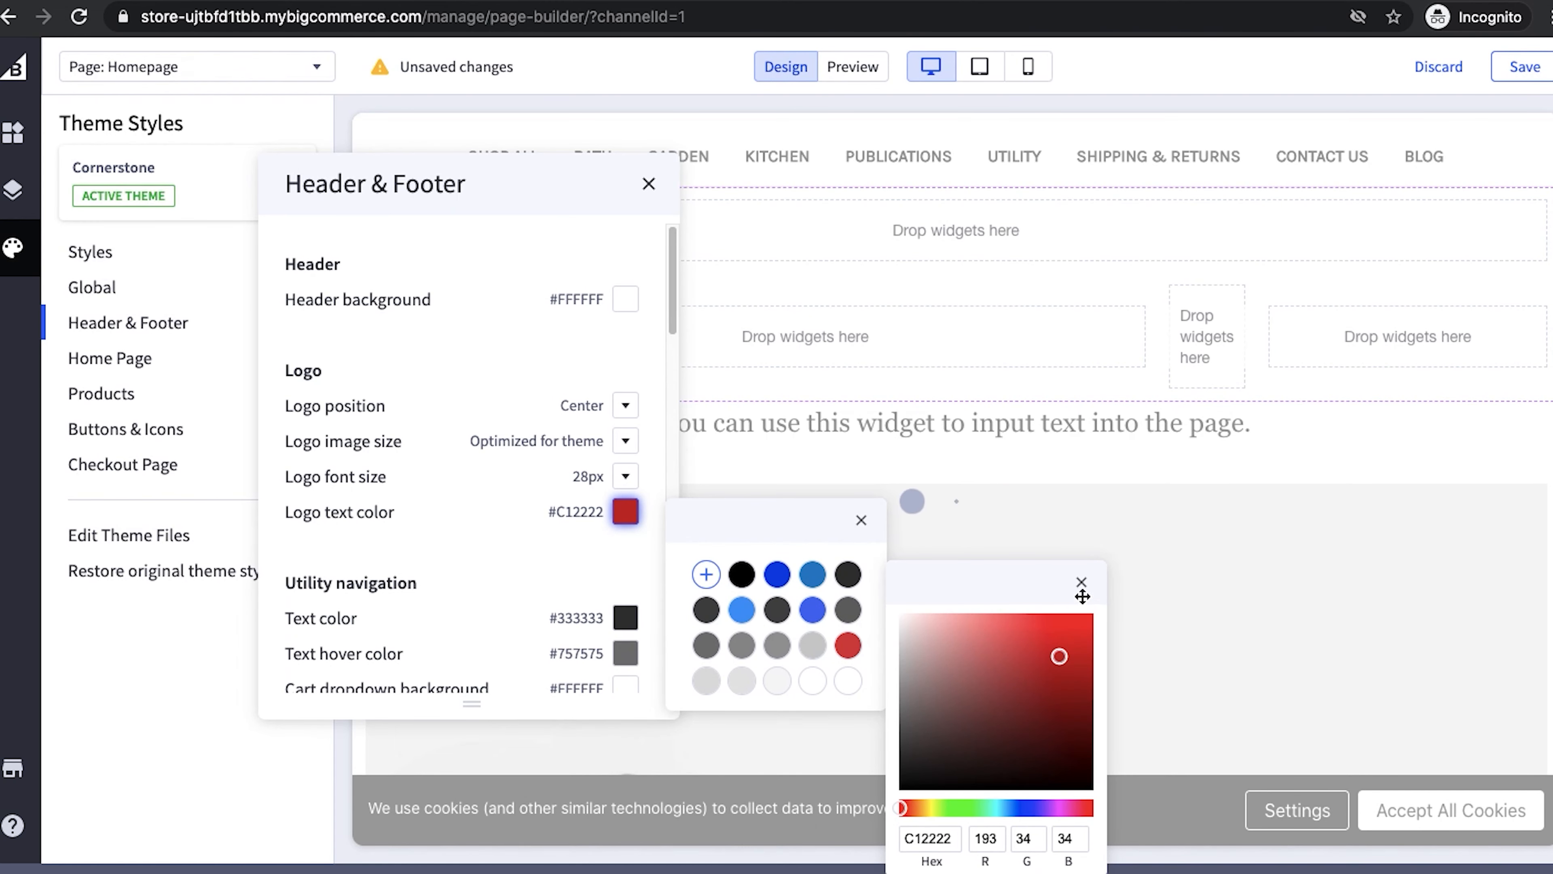
click(1081, 582)
scroll(530, 391, up, 4)
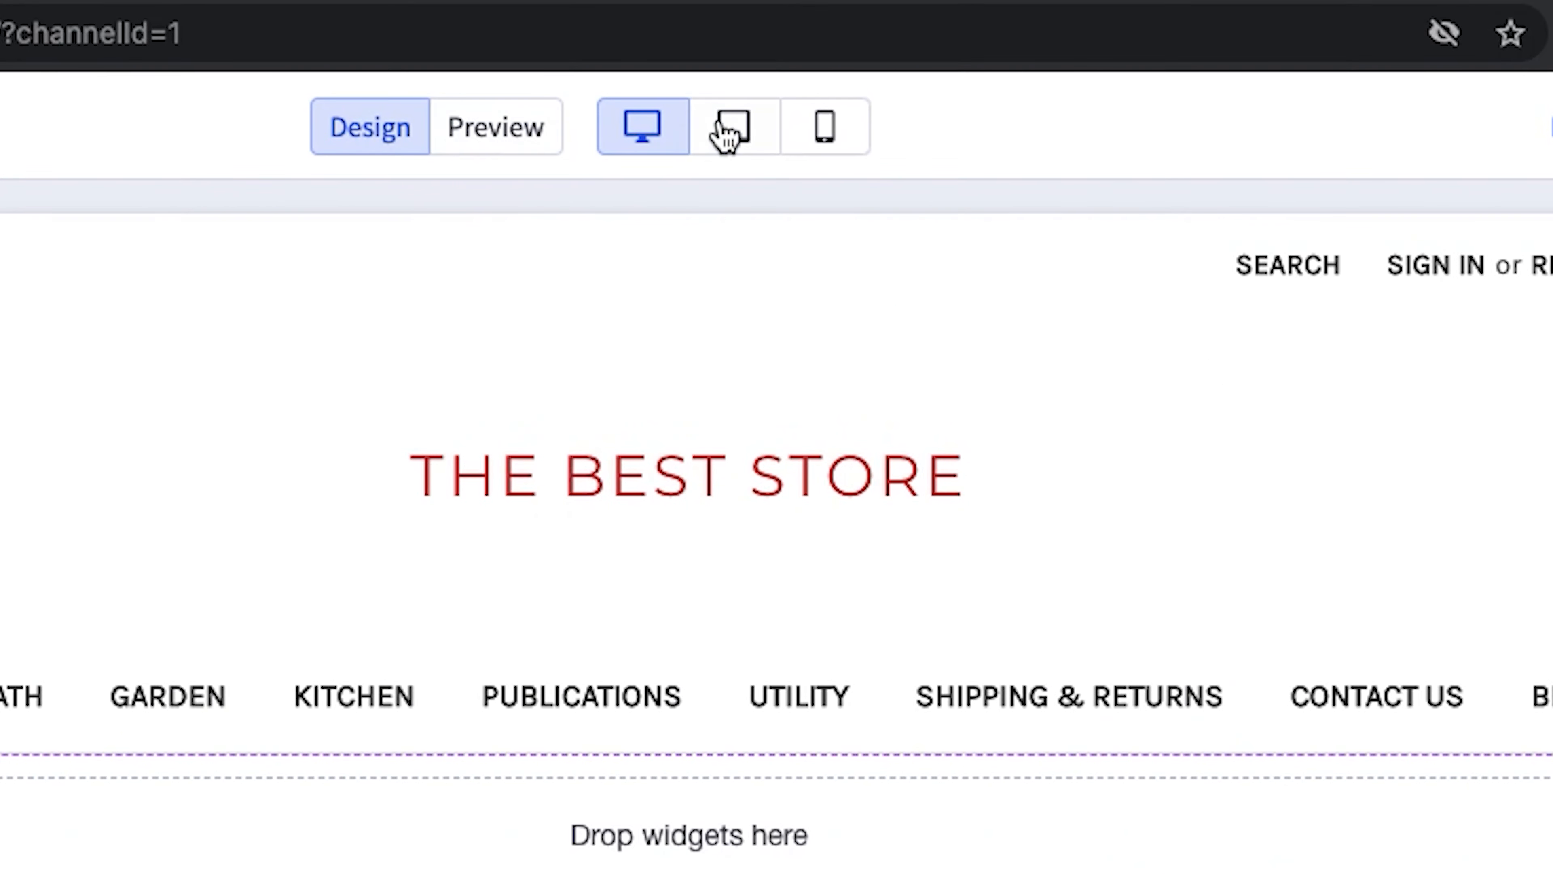
Check the homepage layout in the tablet view and in the mobile view.
click(982, 67)
scroll(799, 851, down, 8)
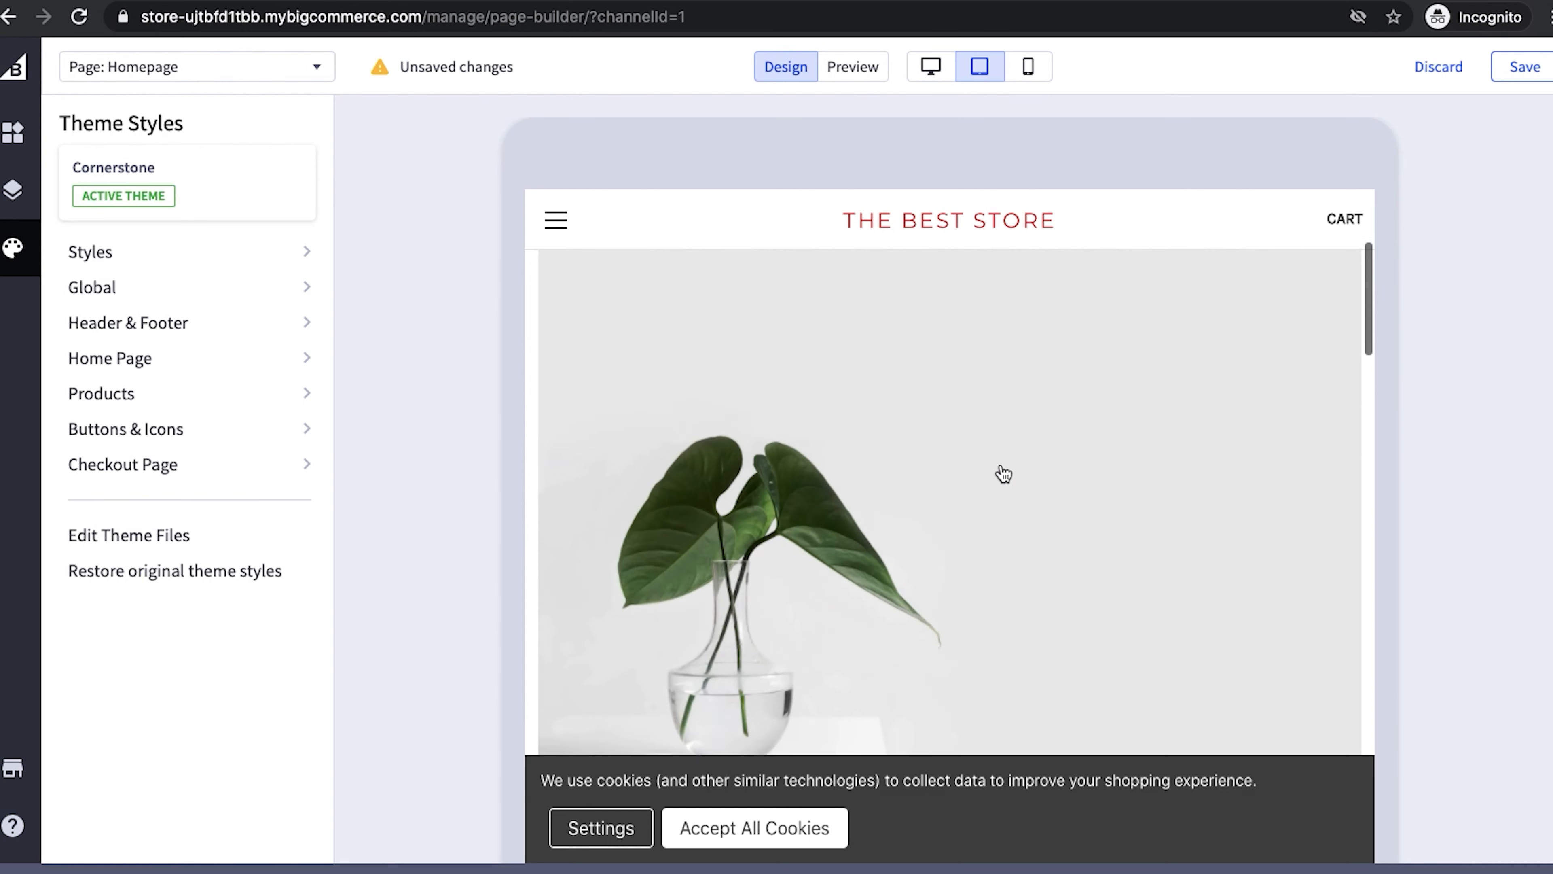
scroll(1003, 474, down, 3)
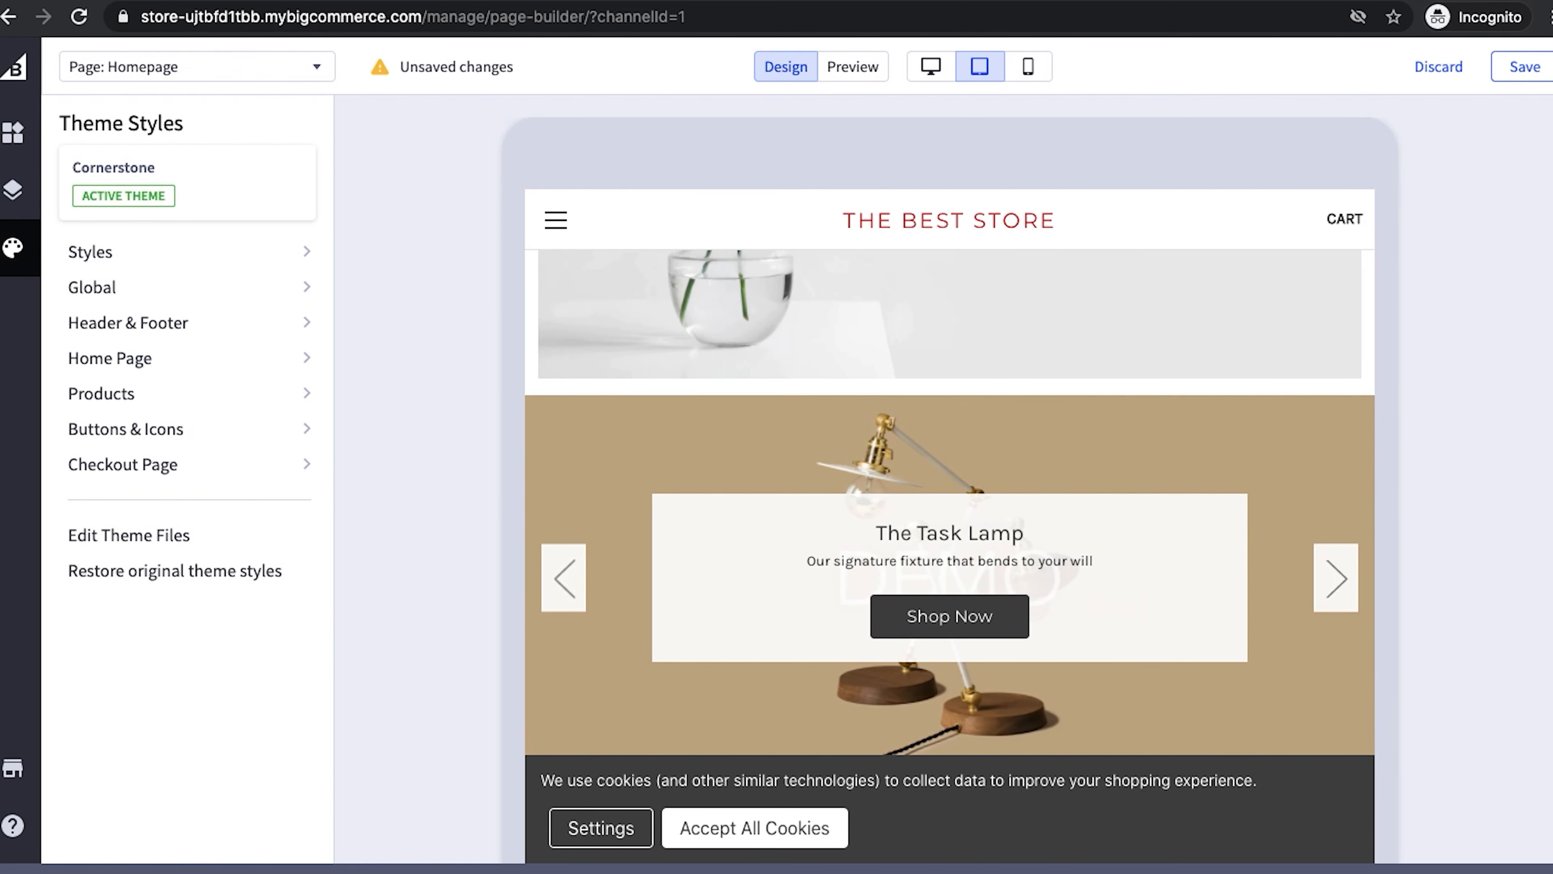
scroll(944, 541, down, 6)
scroll(944, 541, down, 10)
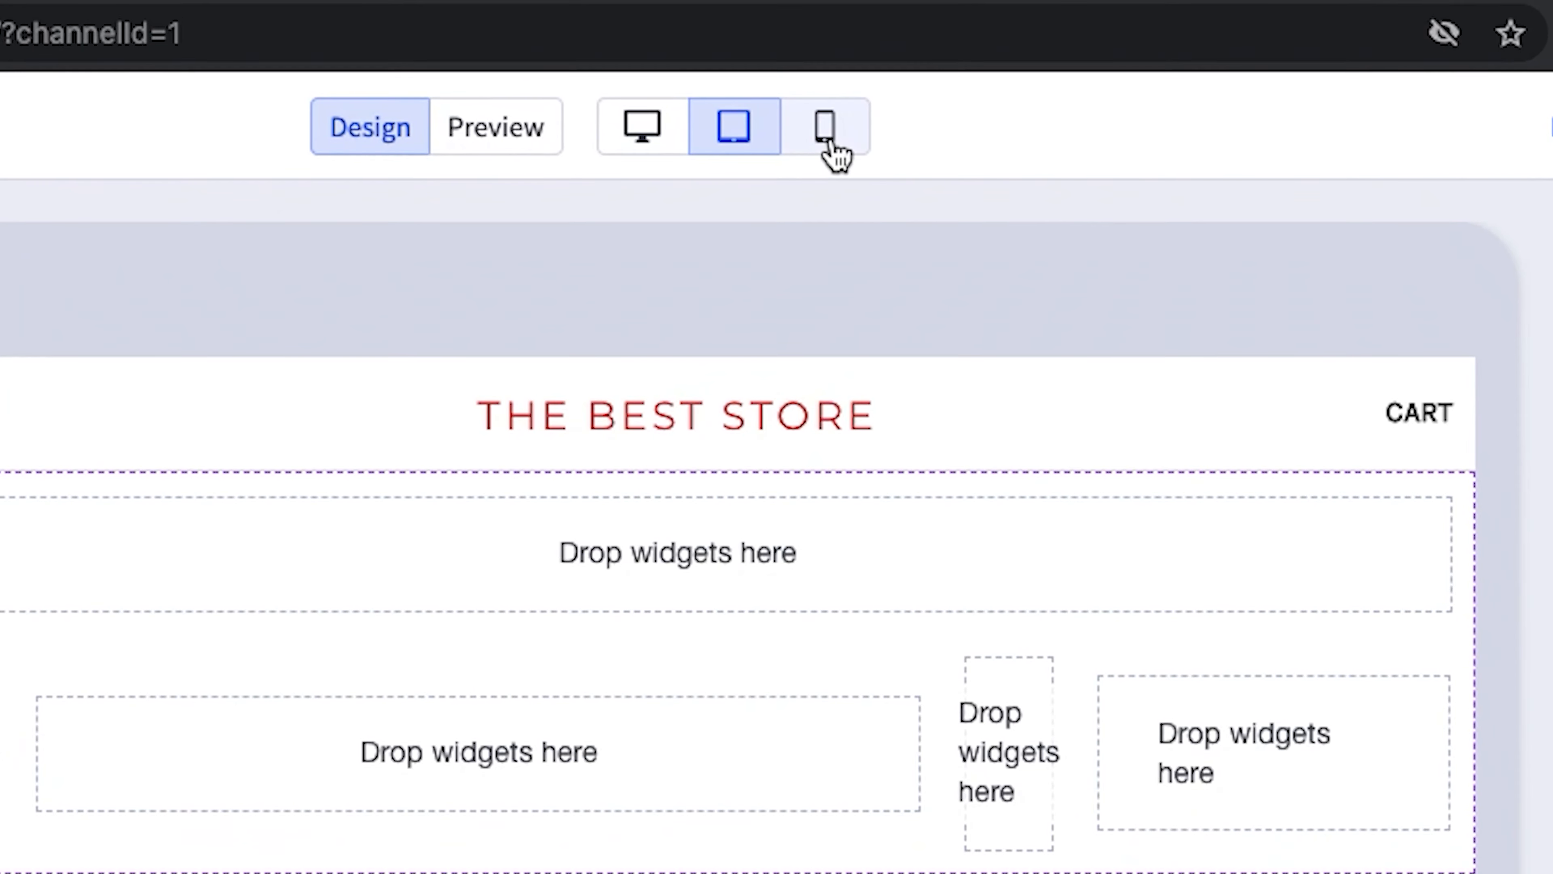
click(1028, 66)
scroll(946, 699, down, 8)
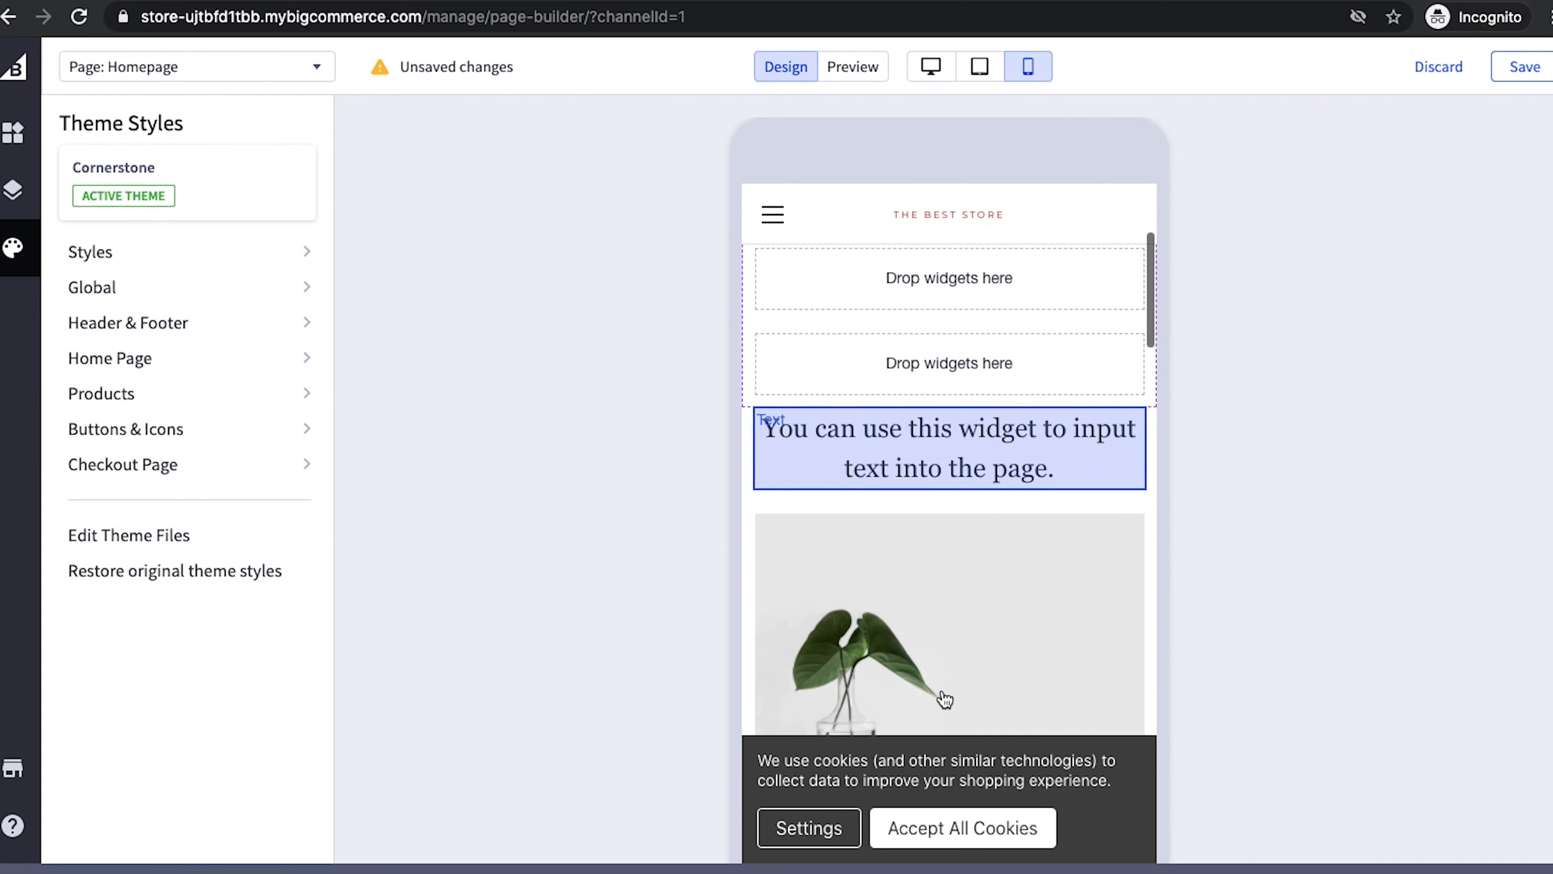
Look through the whole homepage down to the footer links in the mobile view, and return to the desktop view.
scroll(944, 698, down, 8)
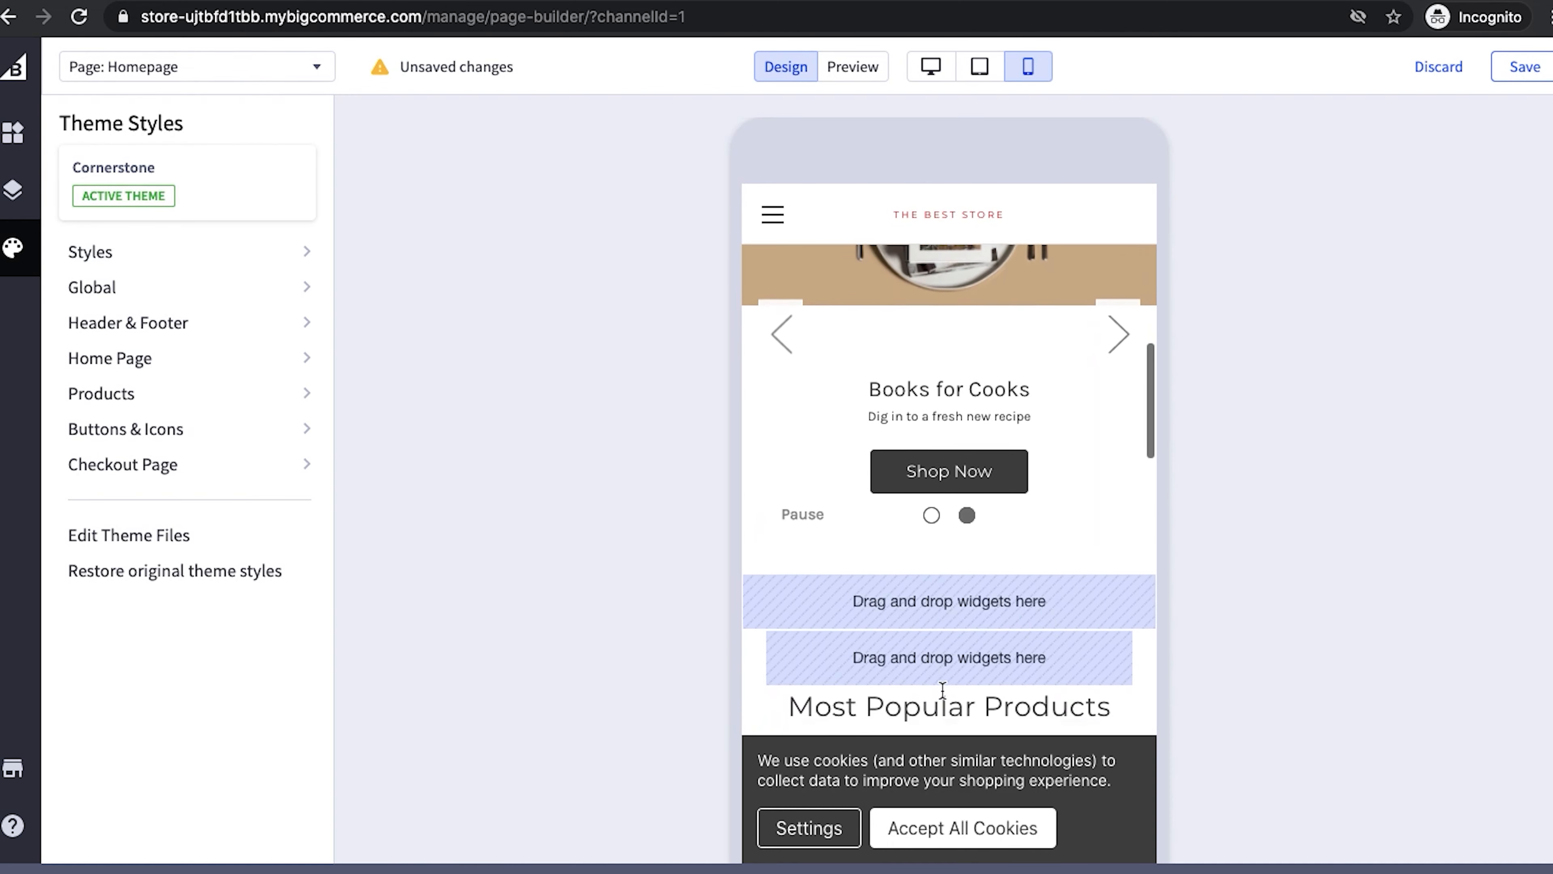
scroll(944, 699, down, 10)
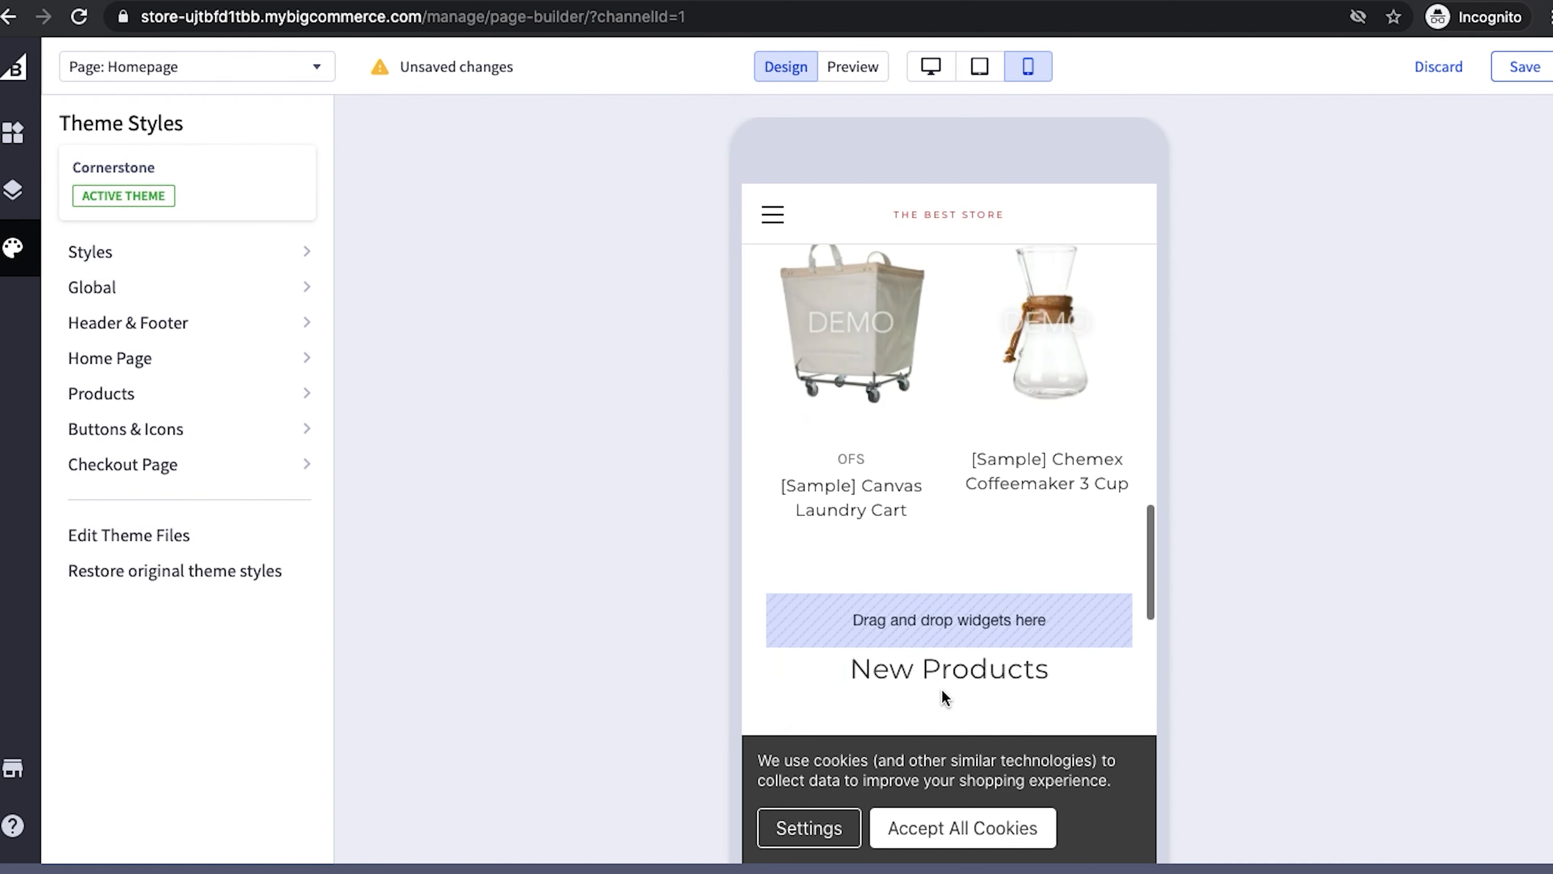
scroll(945, 698, down, 10)
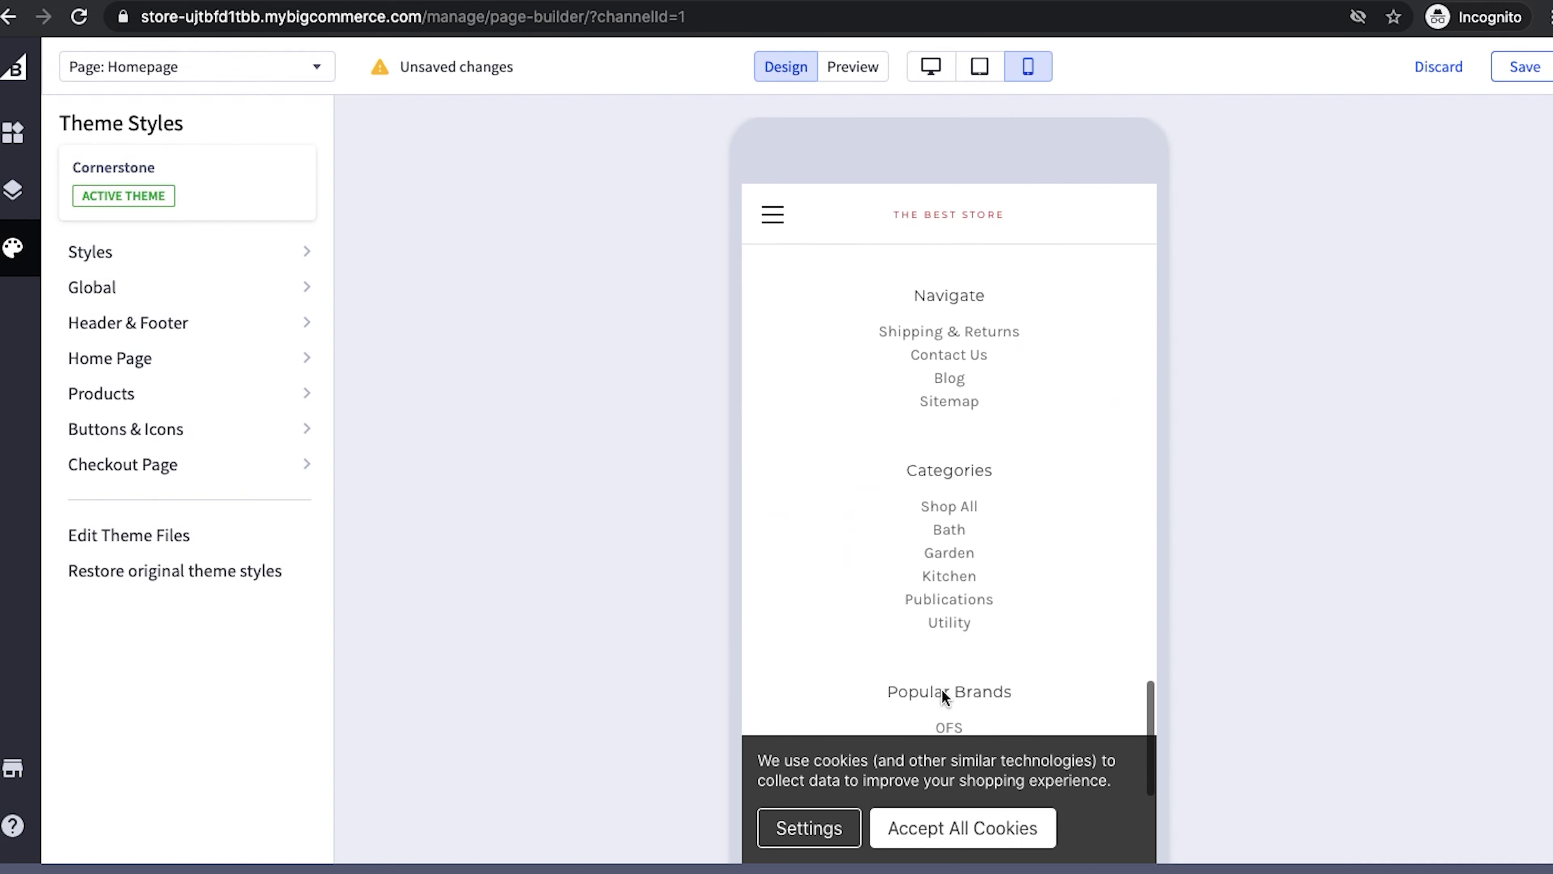
scroll(945, 698, up, 20)
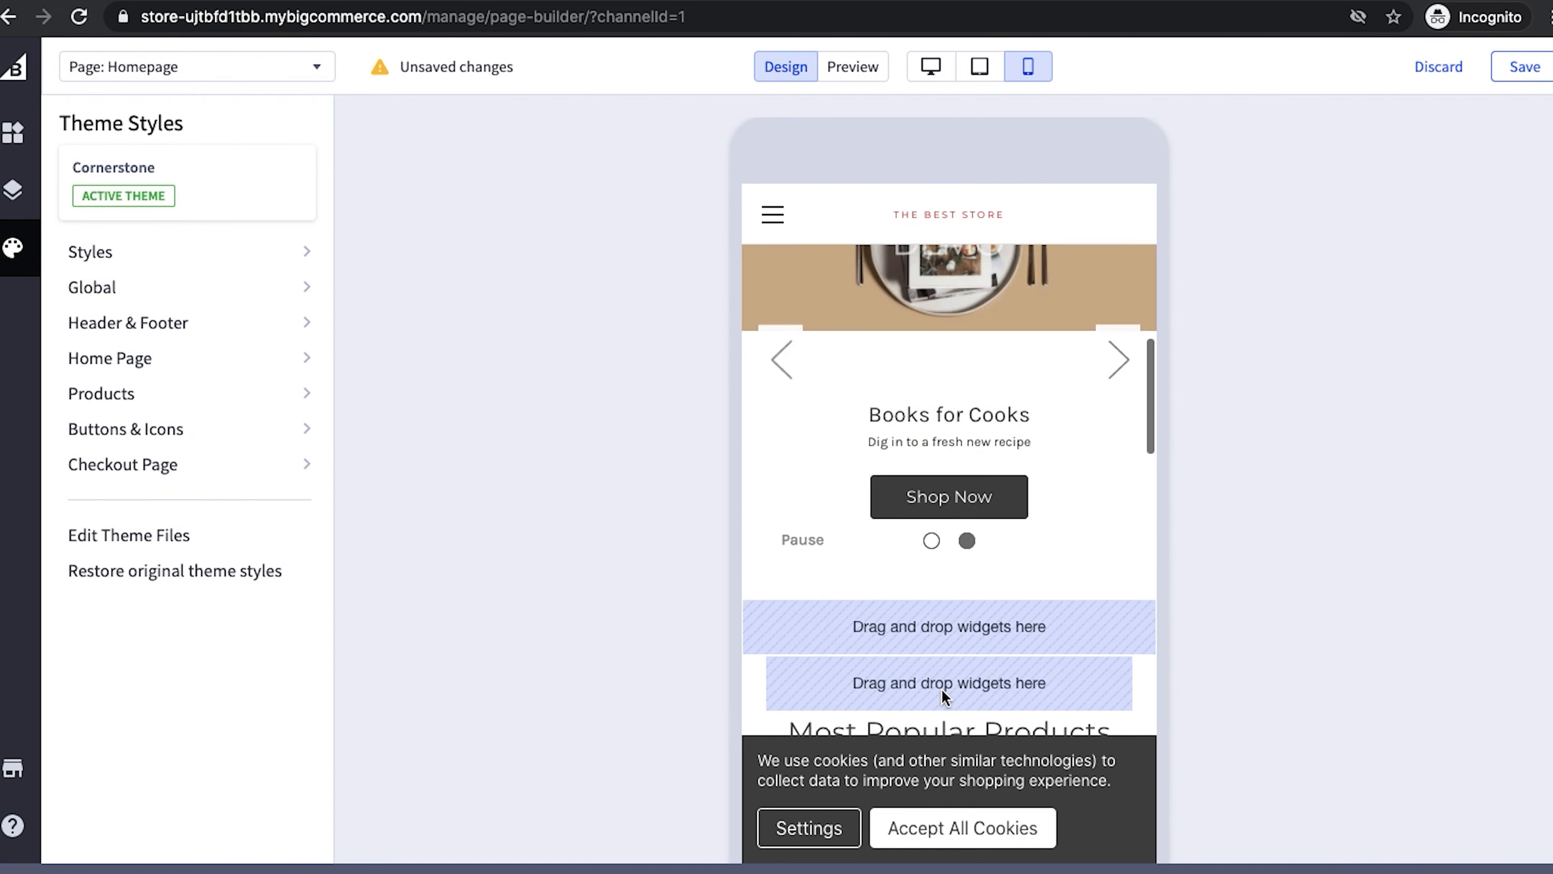
click(928, 67)
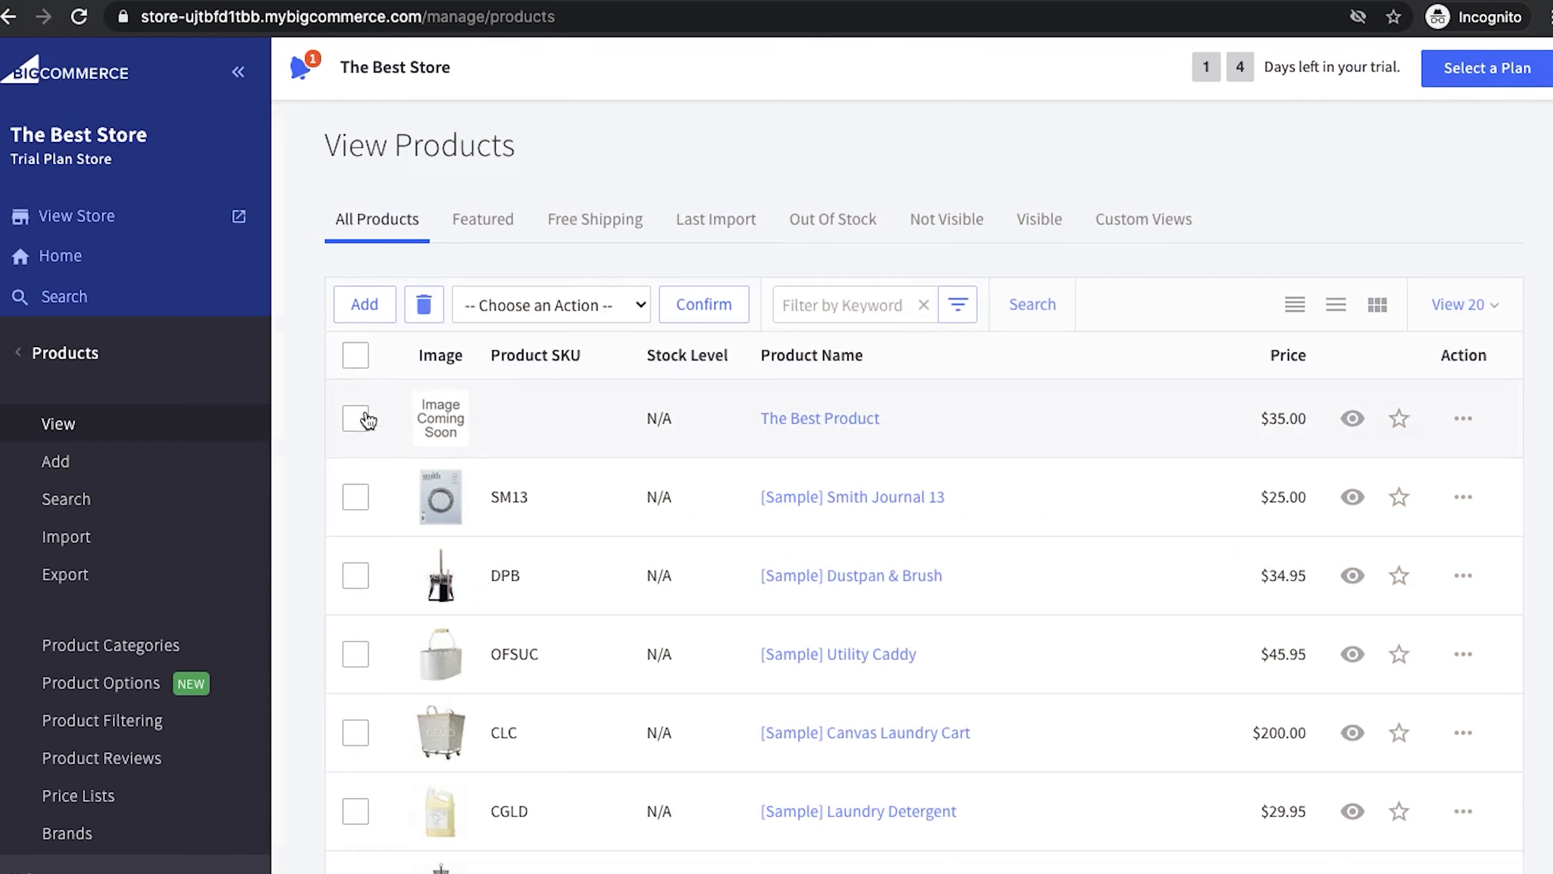
Permanently delete The Best Product from the store's product list.
click(356, 418)
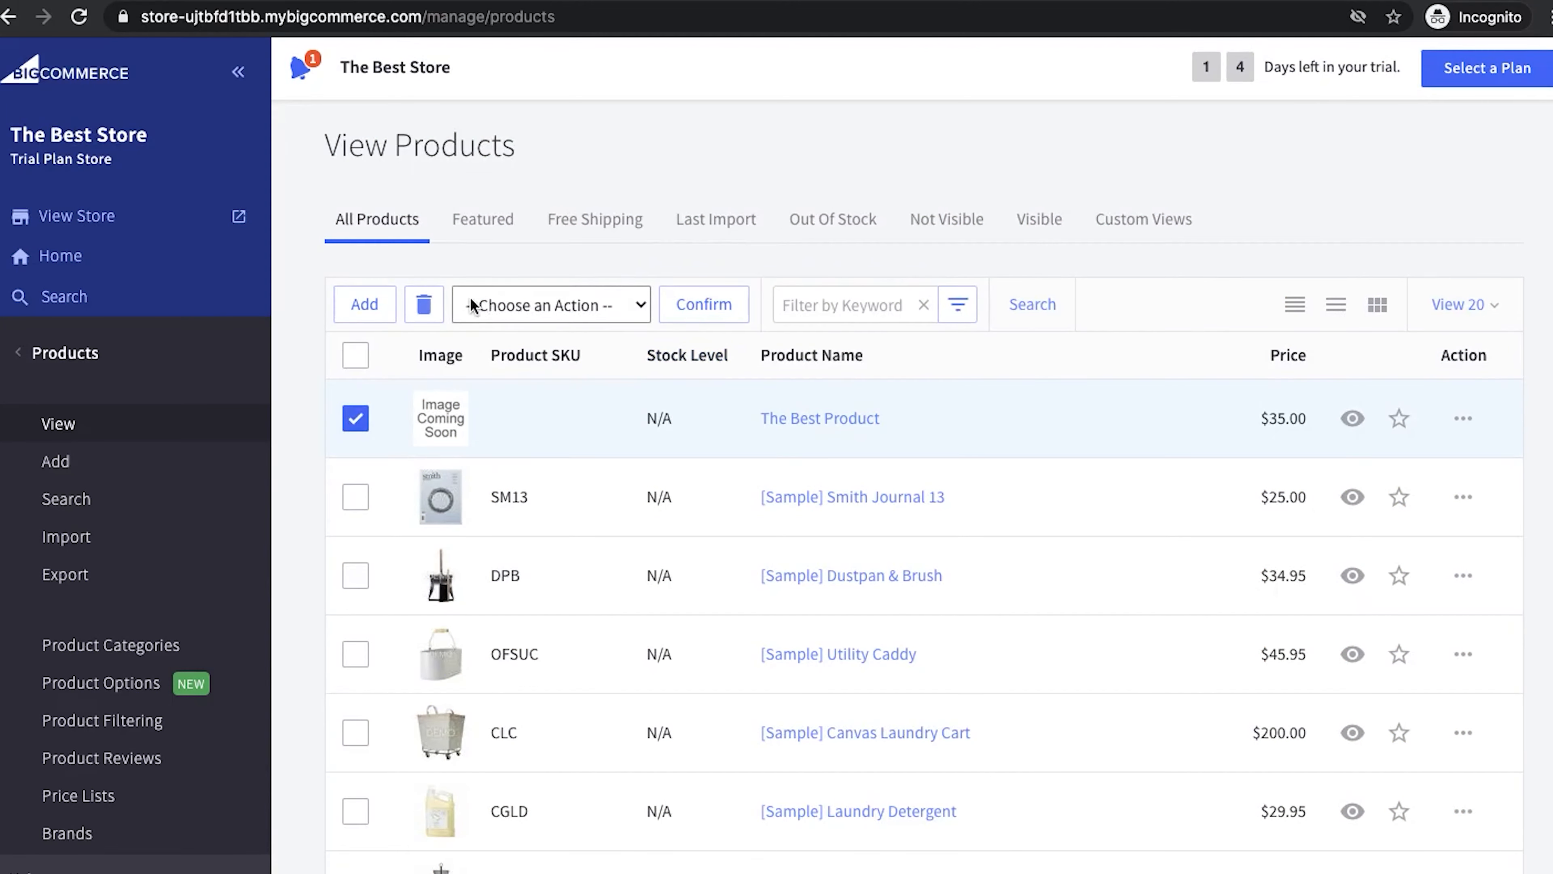
click(524, 307)
click(583, 249)
click(426, 305)
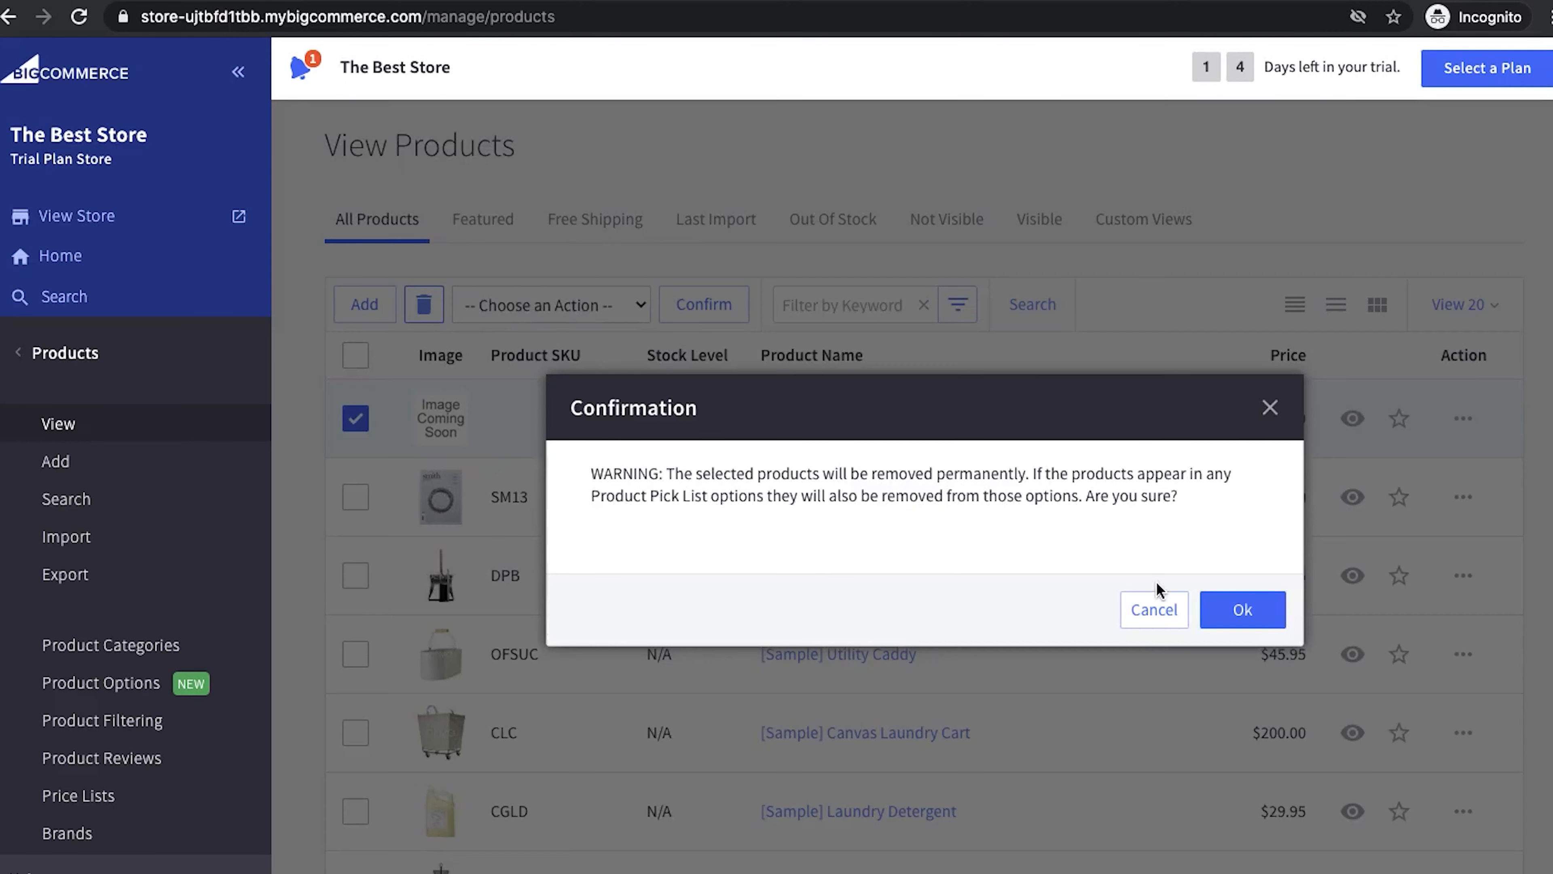
click(1247, 618)
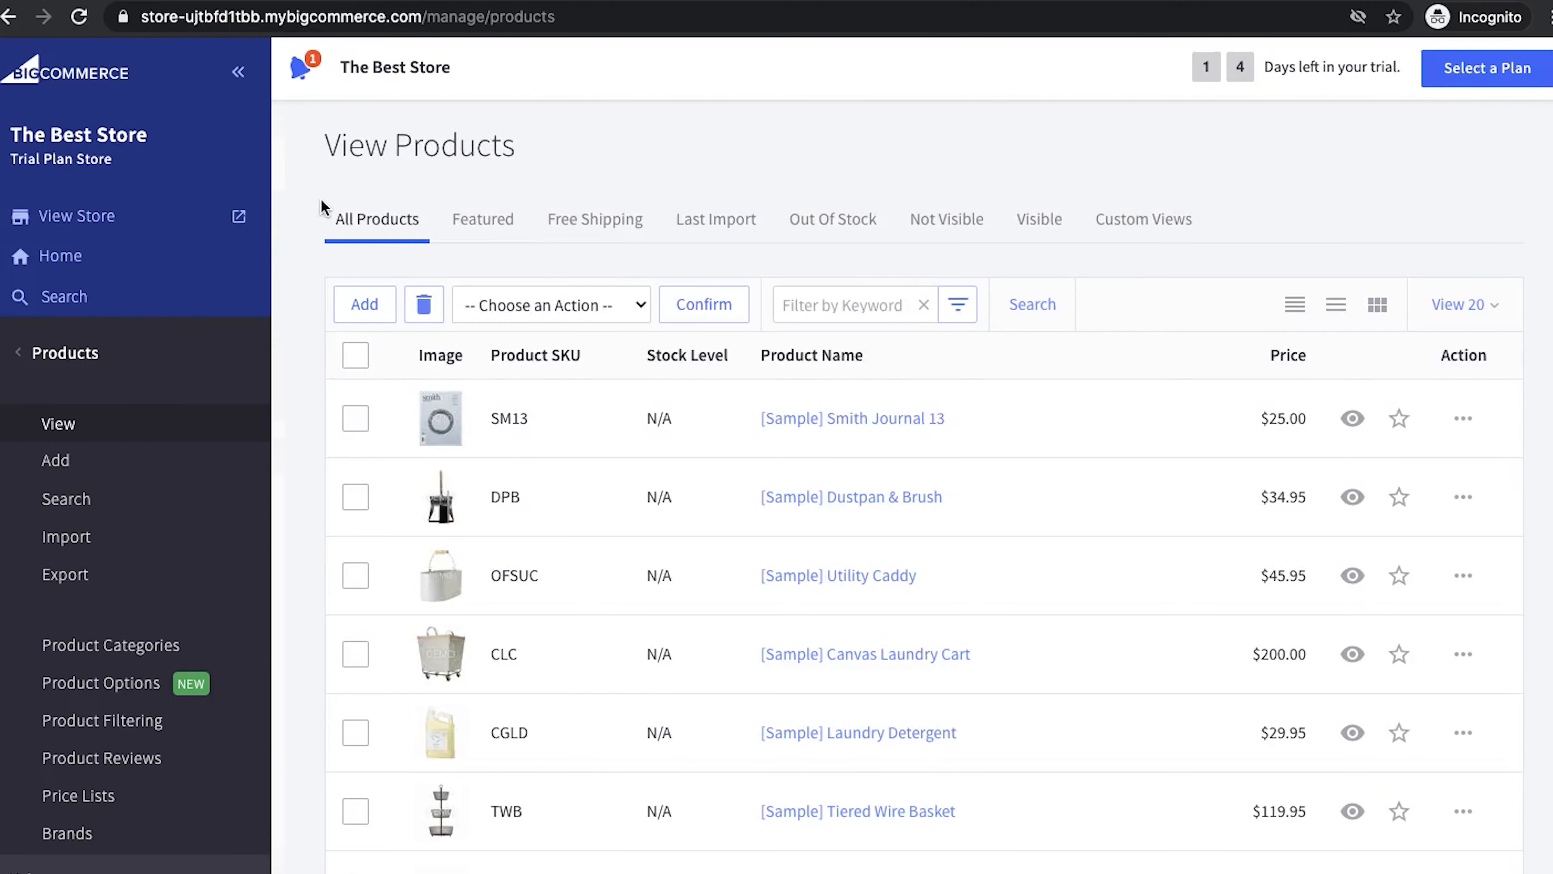
Start a new product and name it The Best Product in its basic information.
click(384, 289)
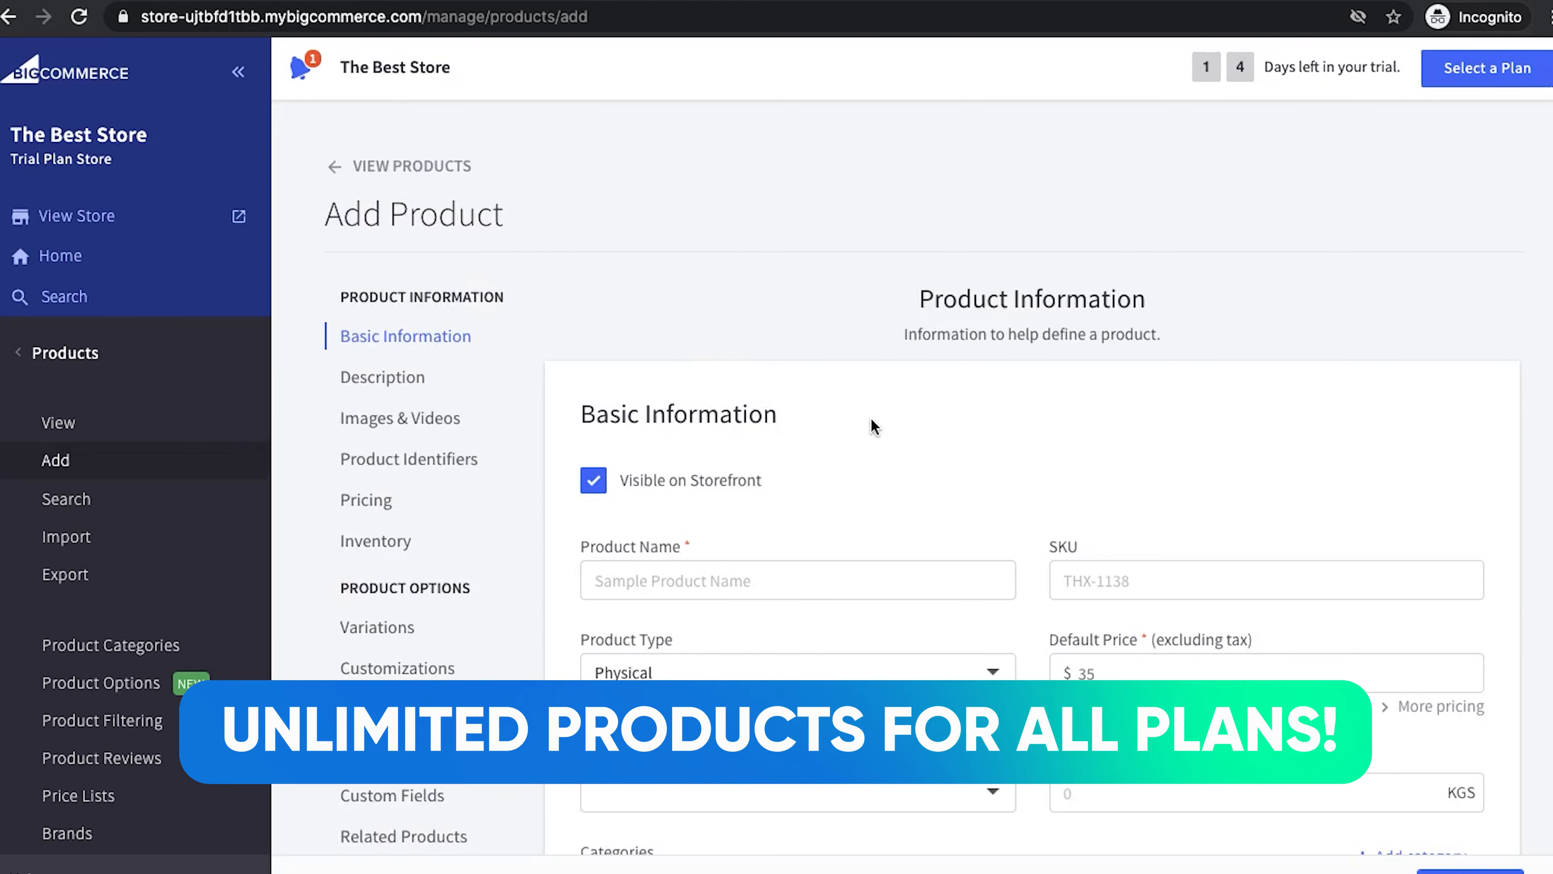
scroll(874, 426, down, 4)
scroll(874, 427, down, 4)
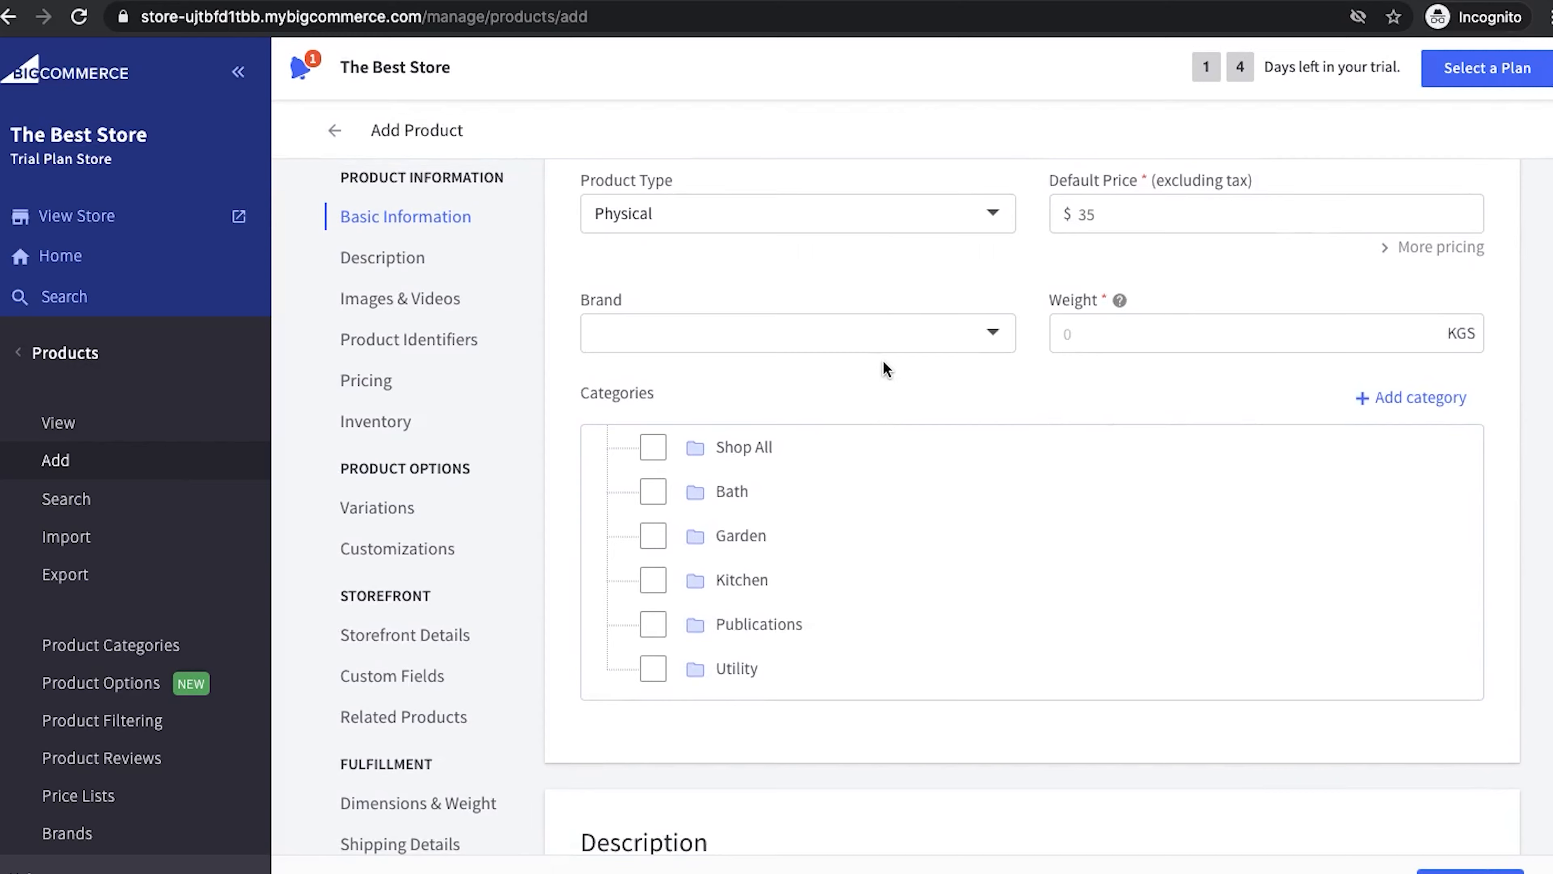
scroll(884, 366, up, 5)
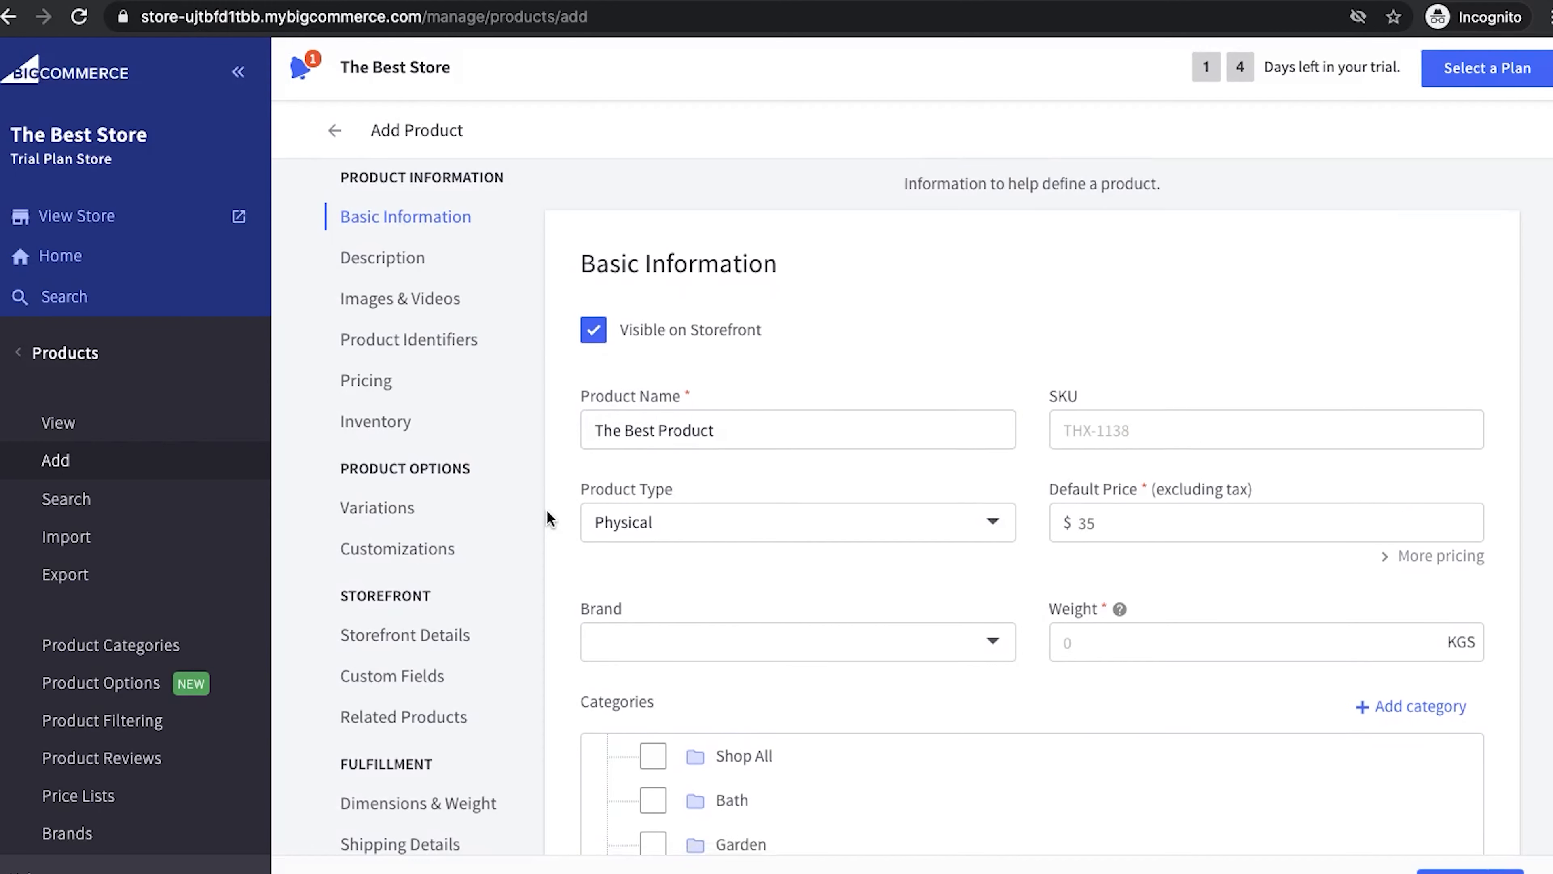
Review the new product's categories, description, images and videos, product identifiers, pricing and inventory sections.
scroll(546, 516, down, 3)
scroll(549, 517, down, 6)
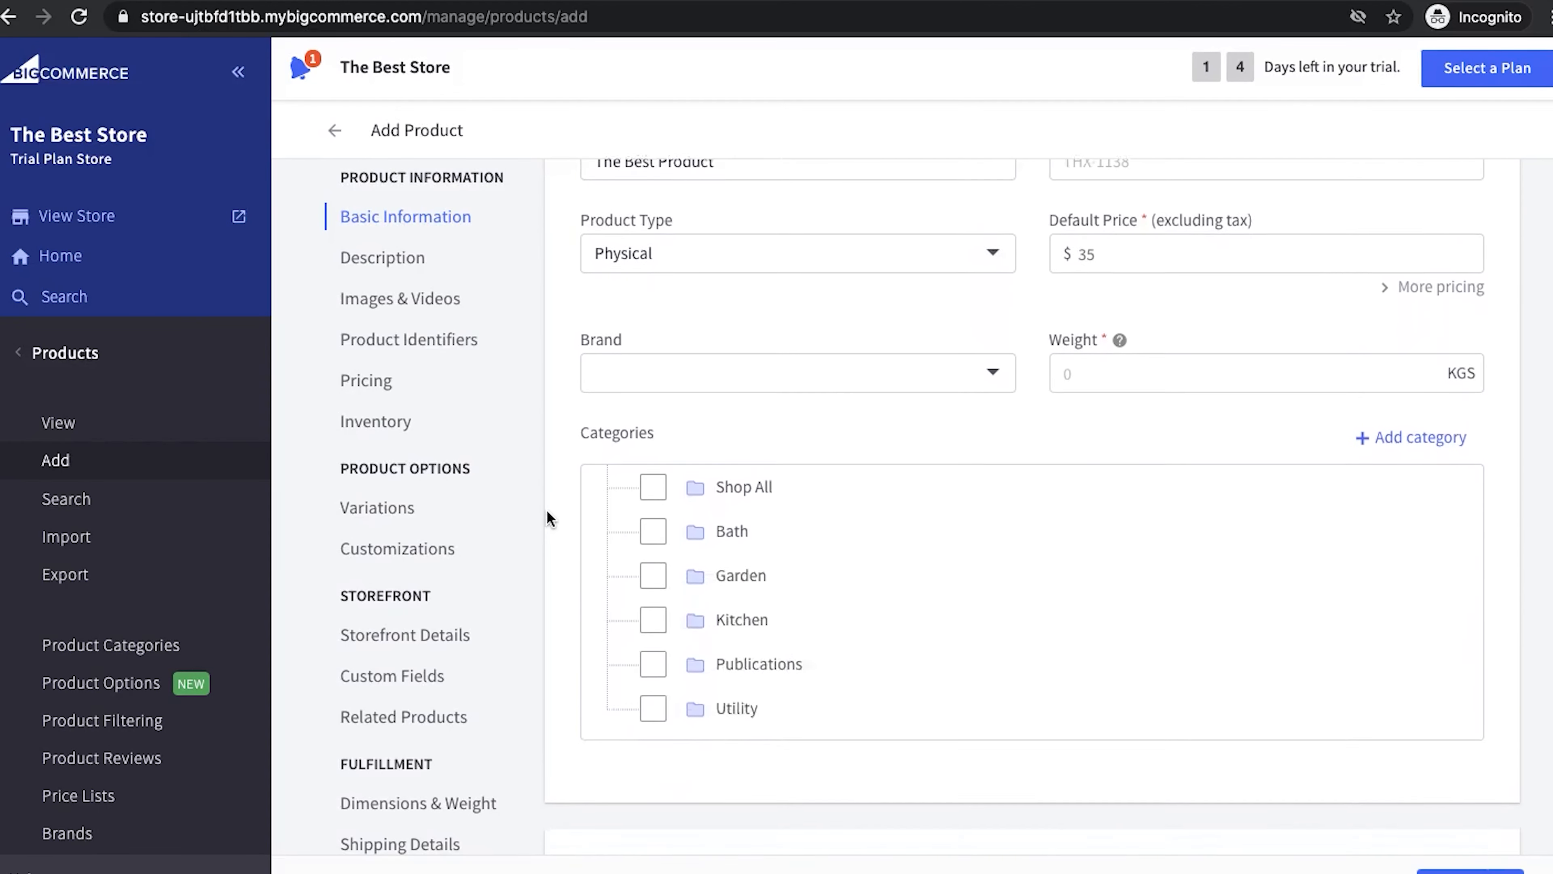
scroll(549, 519, down, 4)
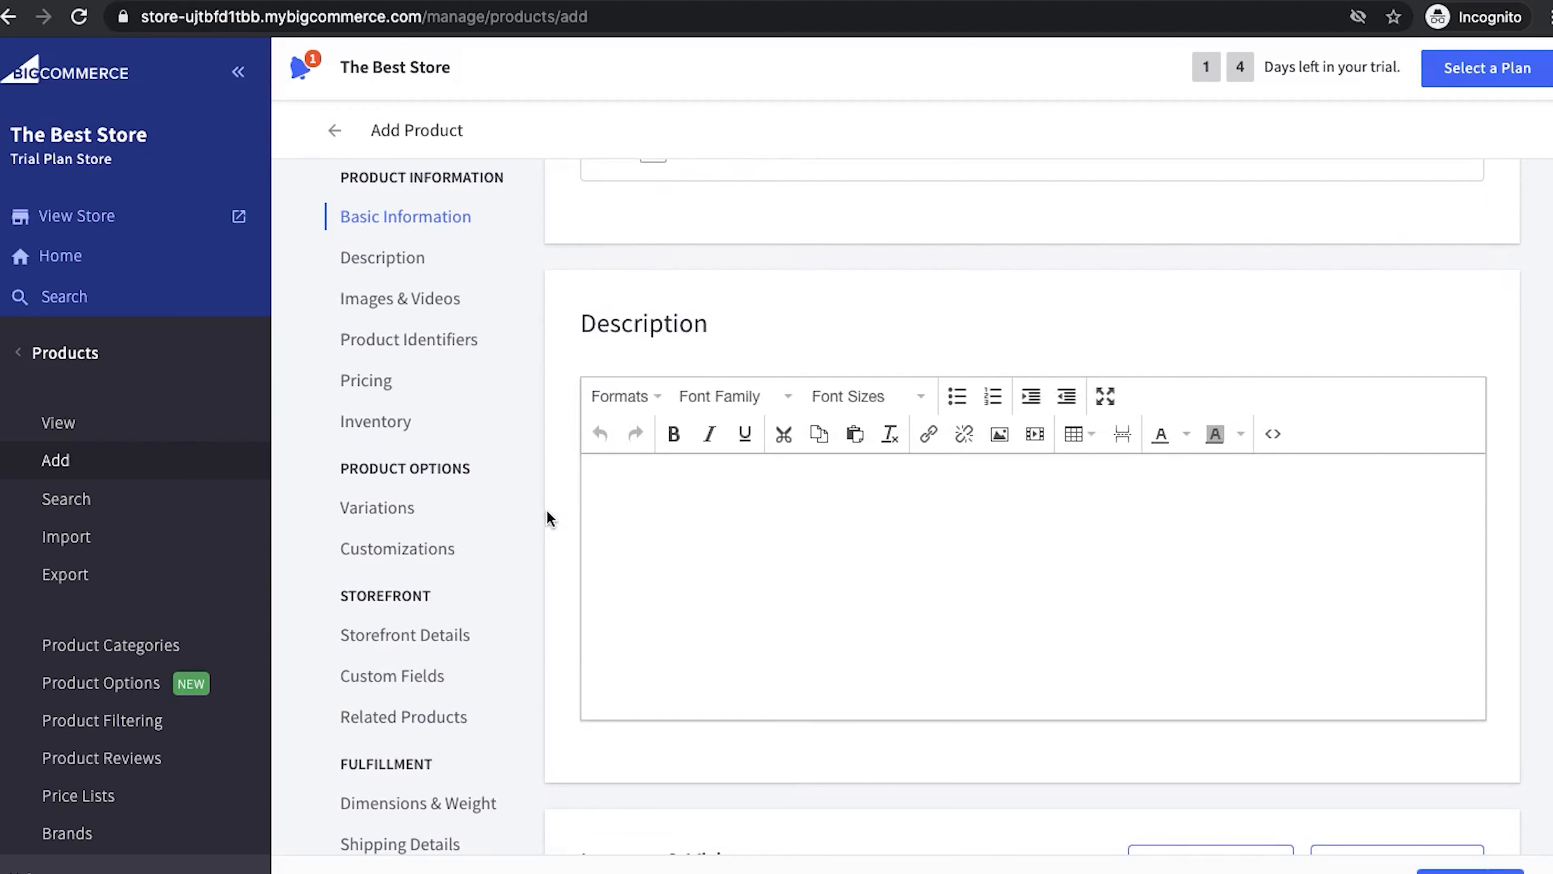
scroll(548, 519, up, 13)
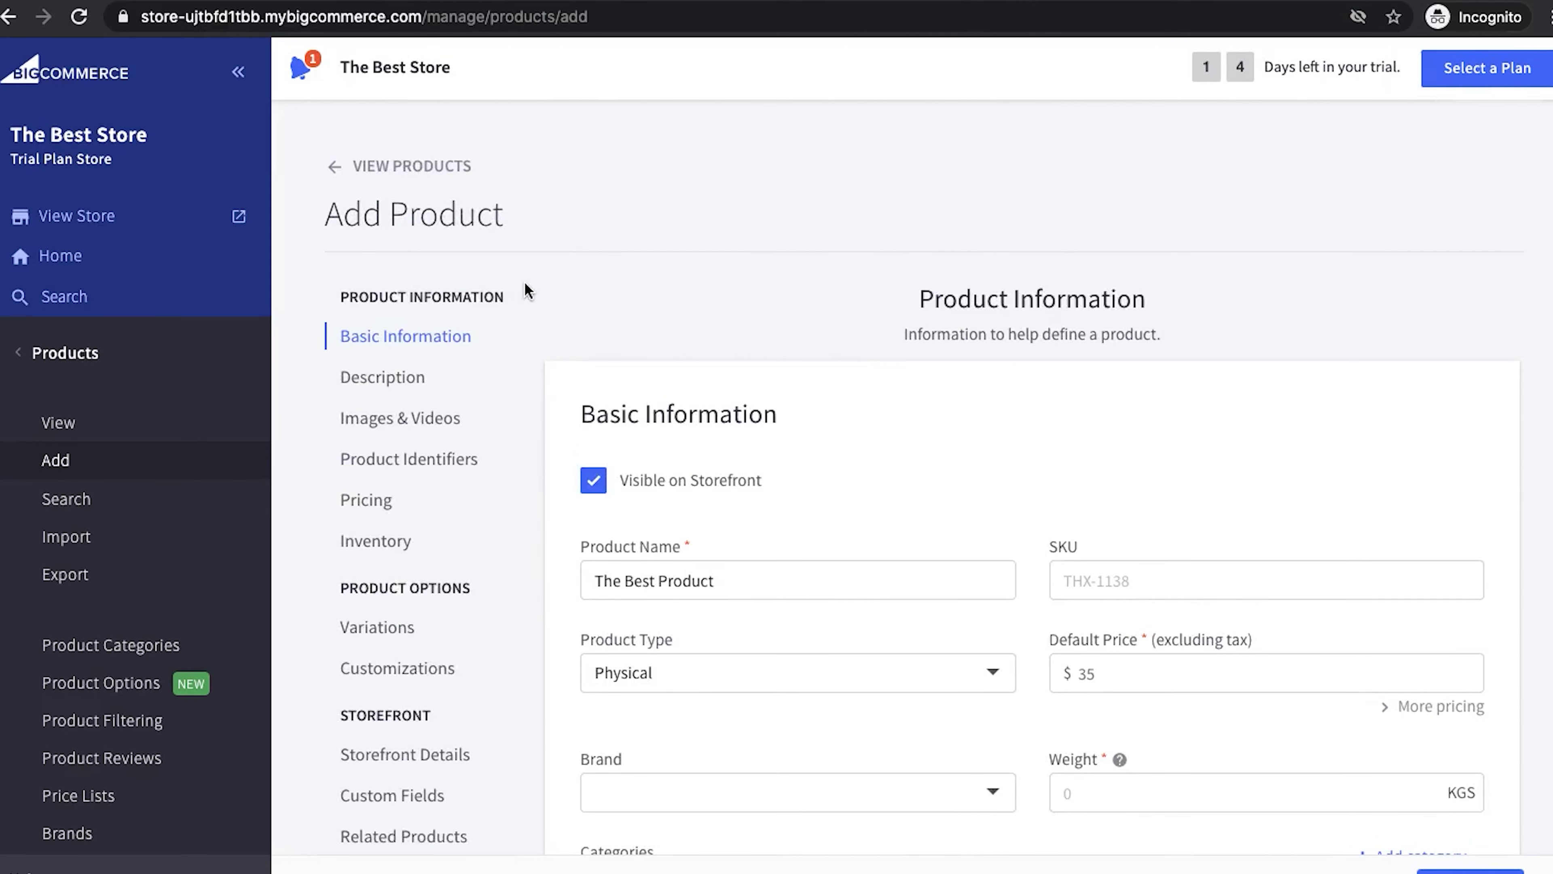
click(401, 381)
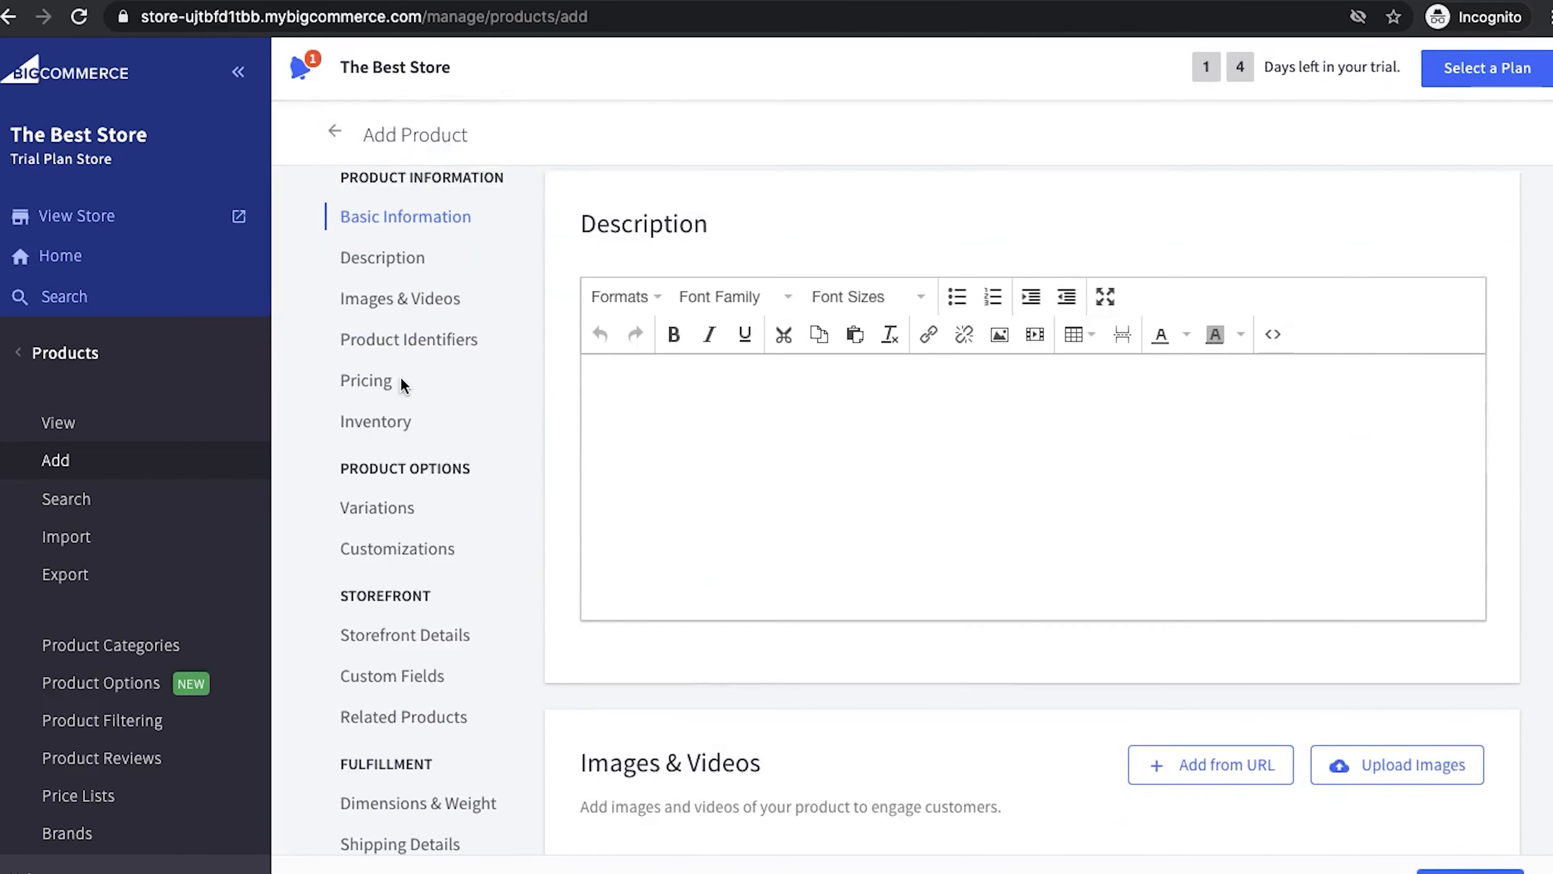
click(394, 314)
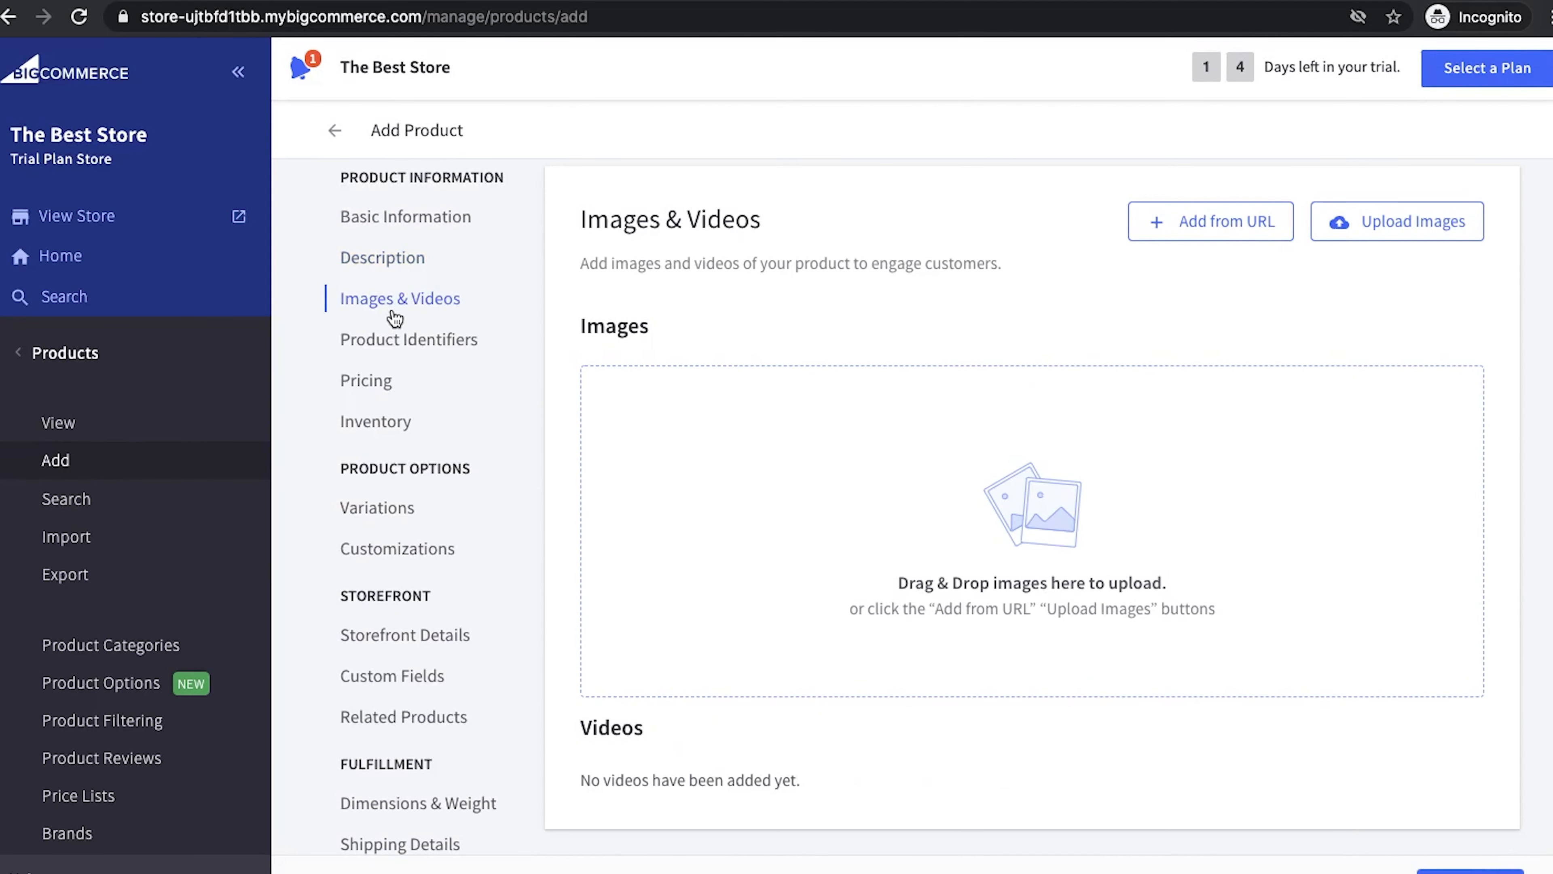
click(425, 340)
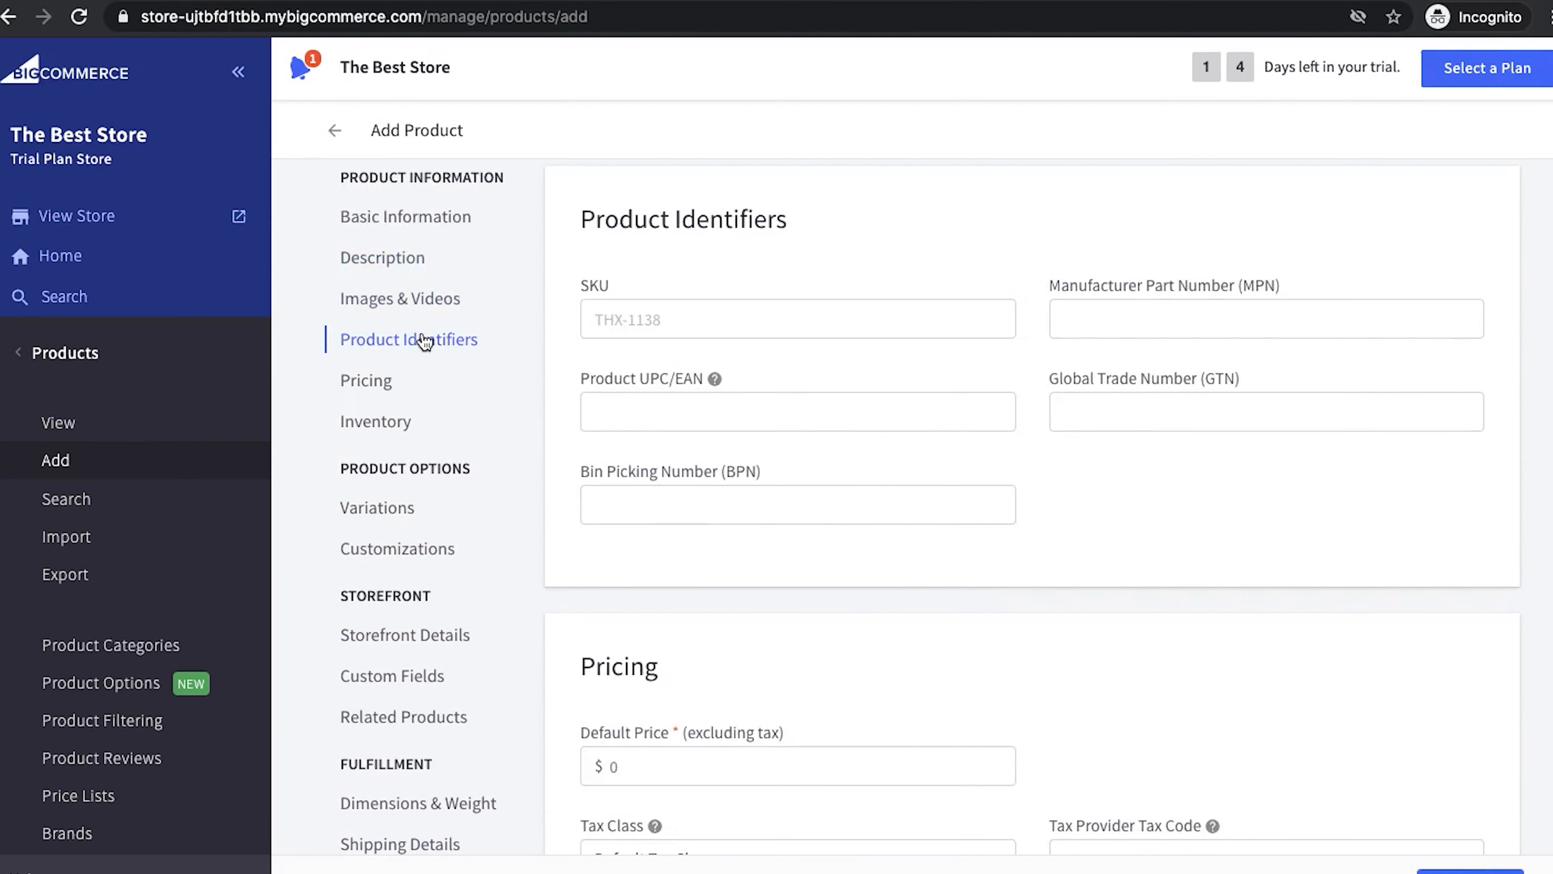
click(371, 380)
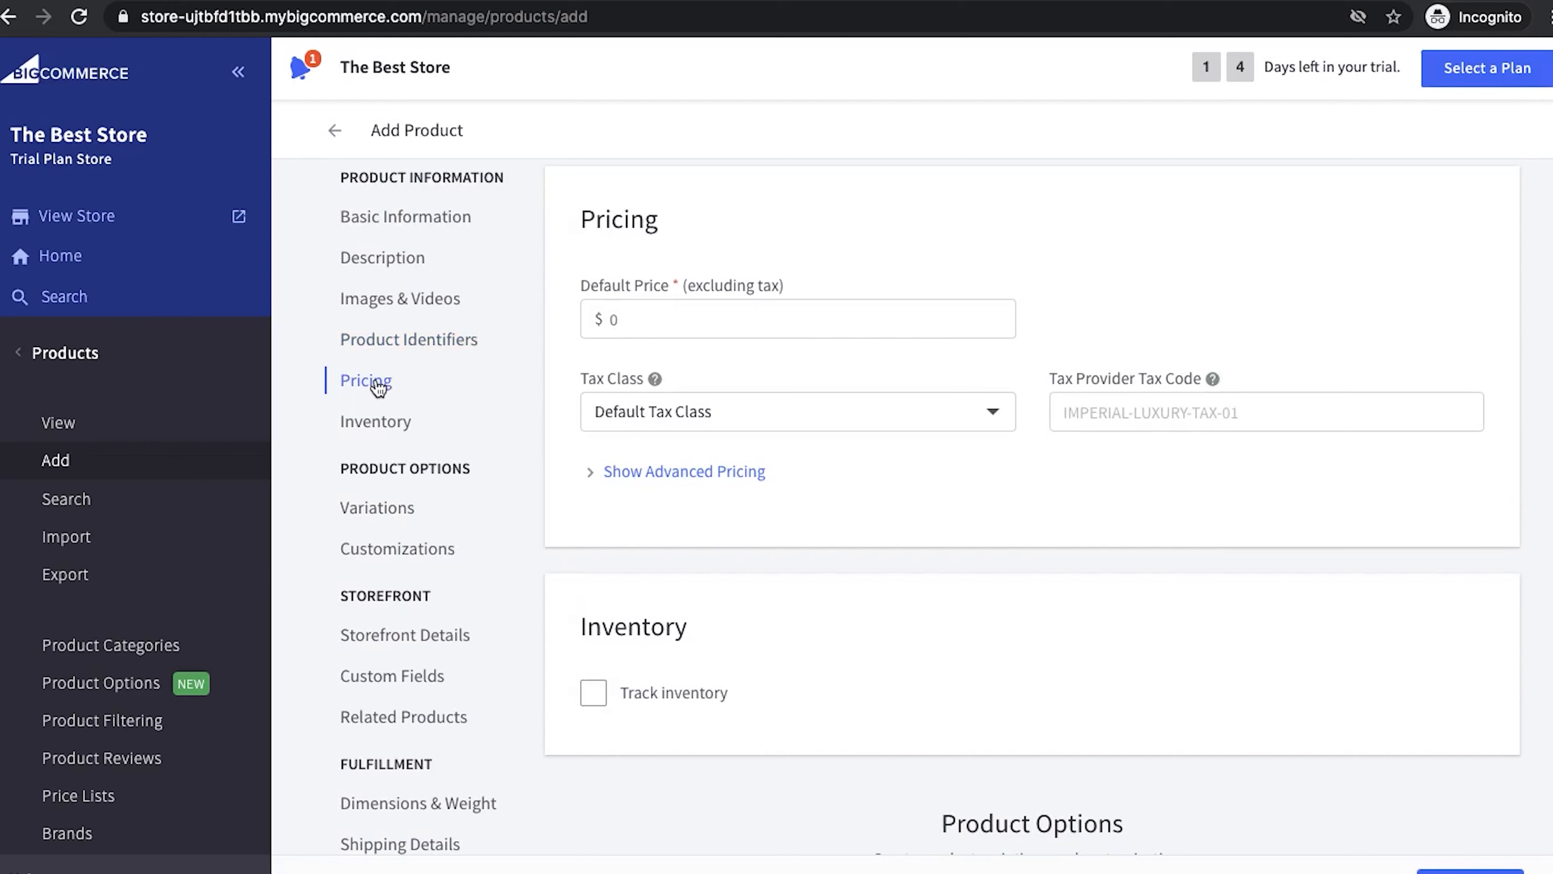
click(387, 424)
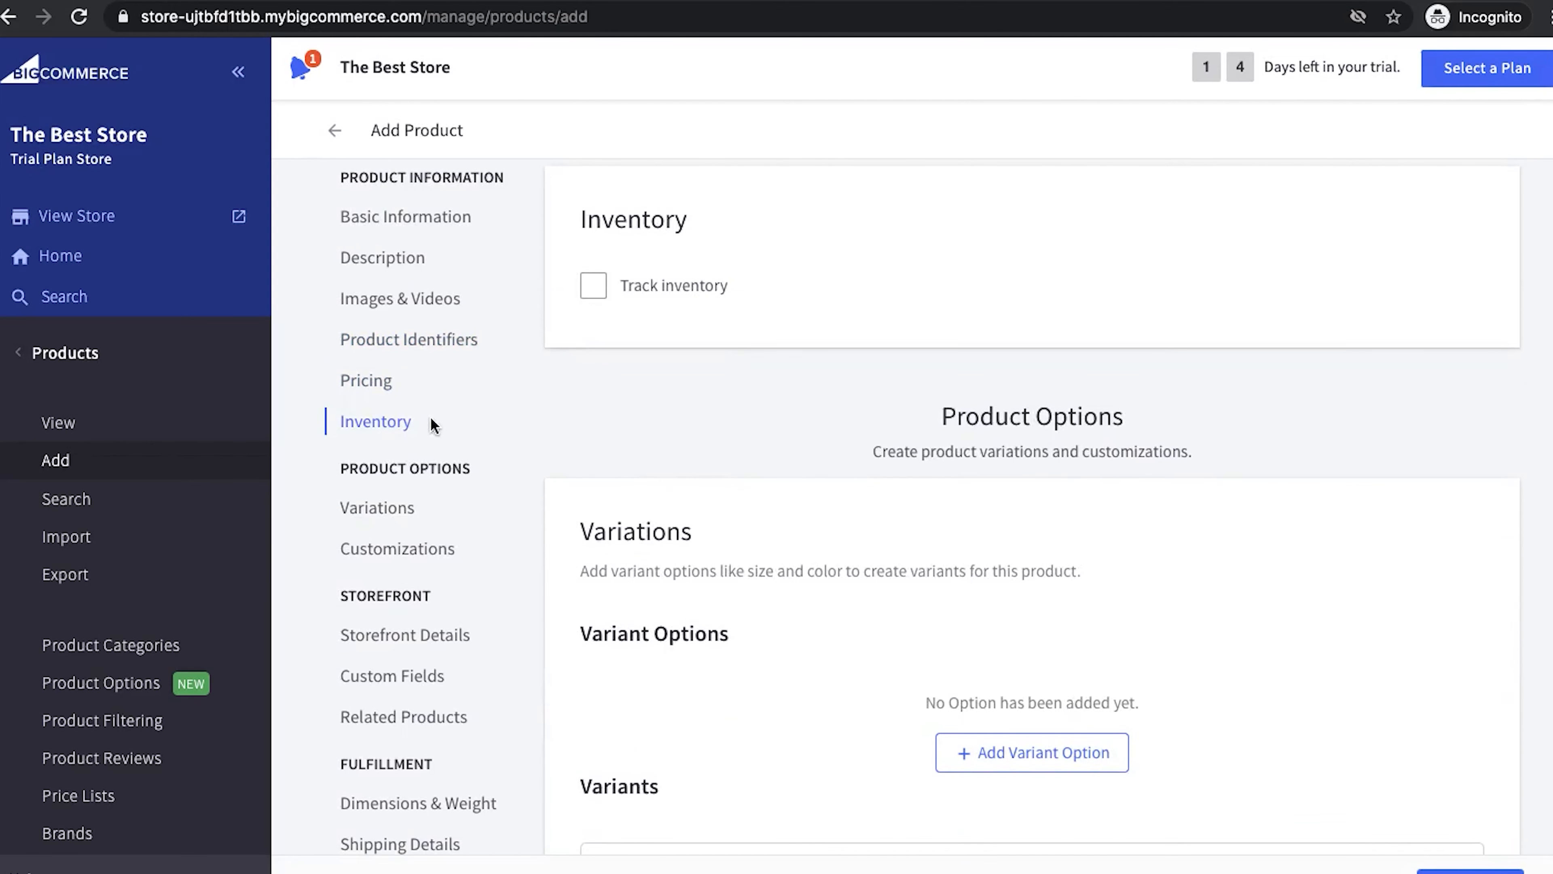
Add a Color variant option of type Dropdown with the values Red, Green and Blue to the product.
click(383, 510)
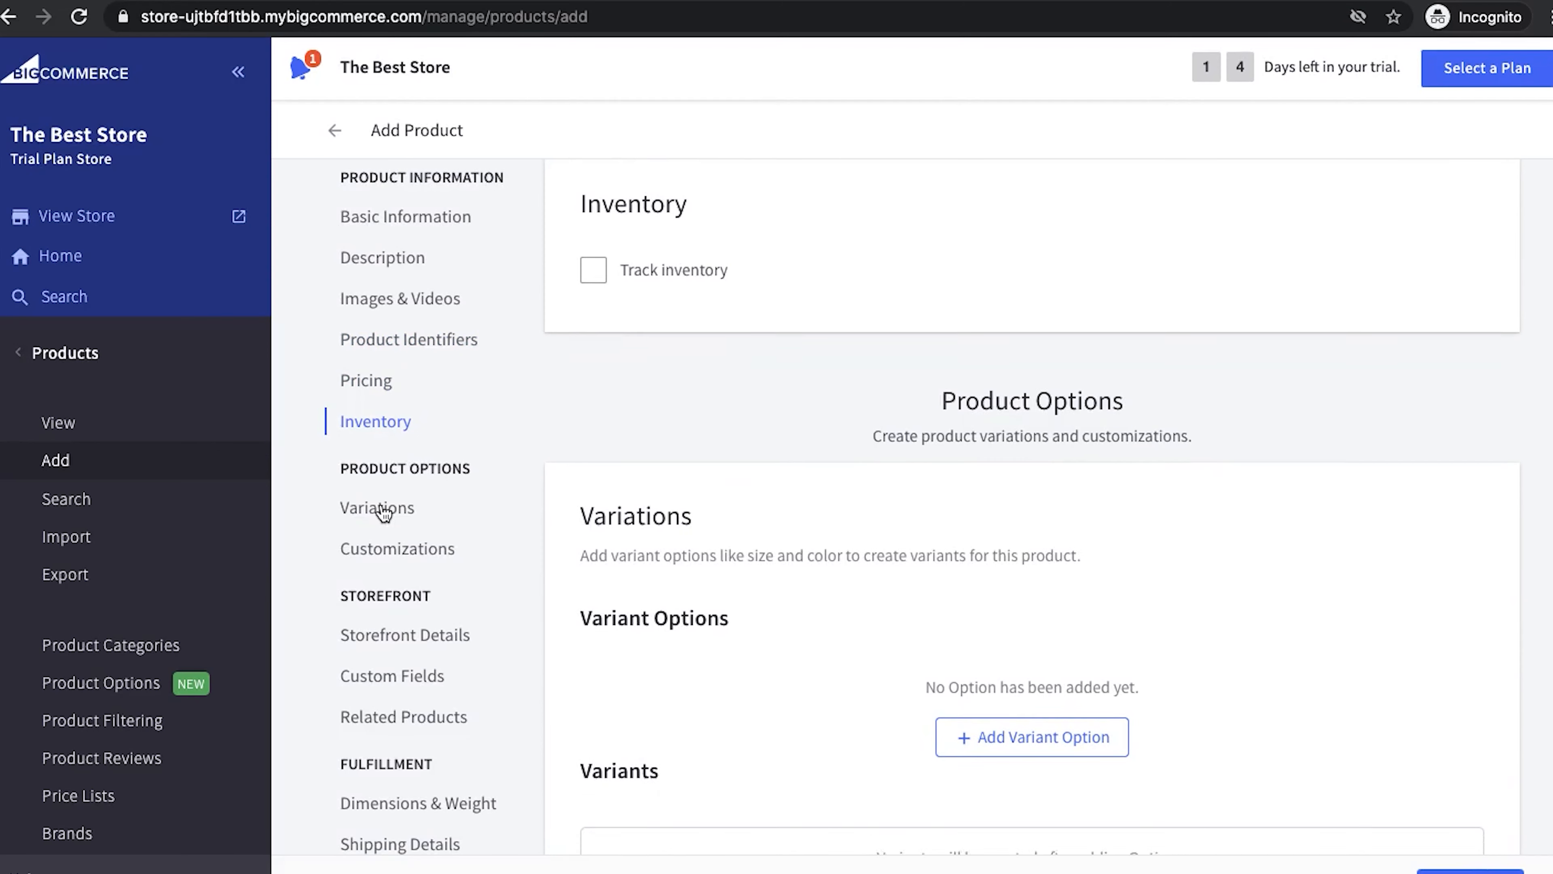
click(952, 540)
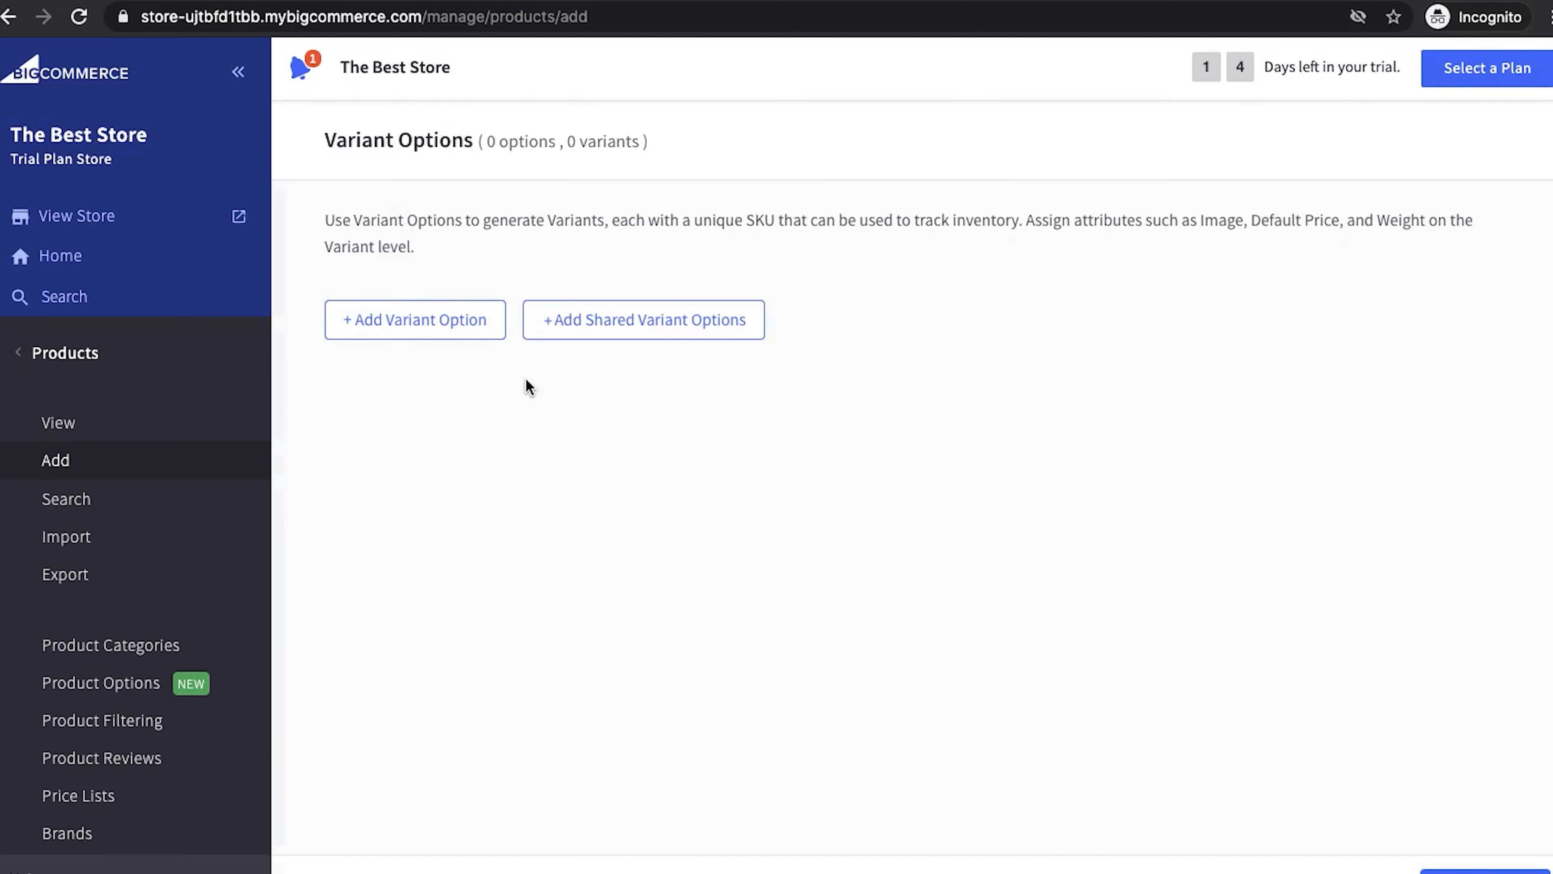
click(416, 338)
click(506, 348)
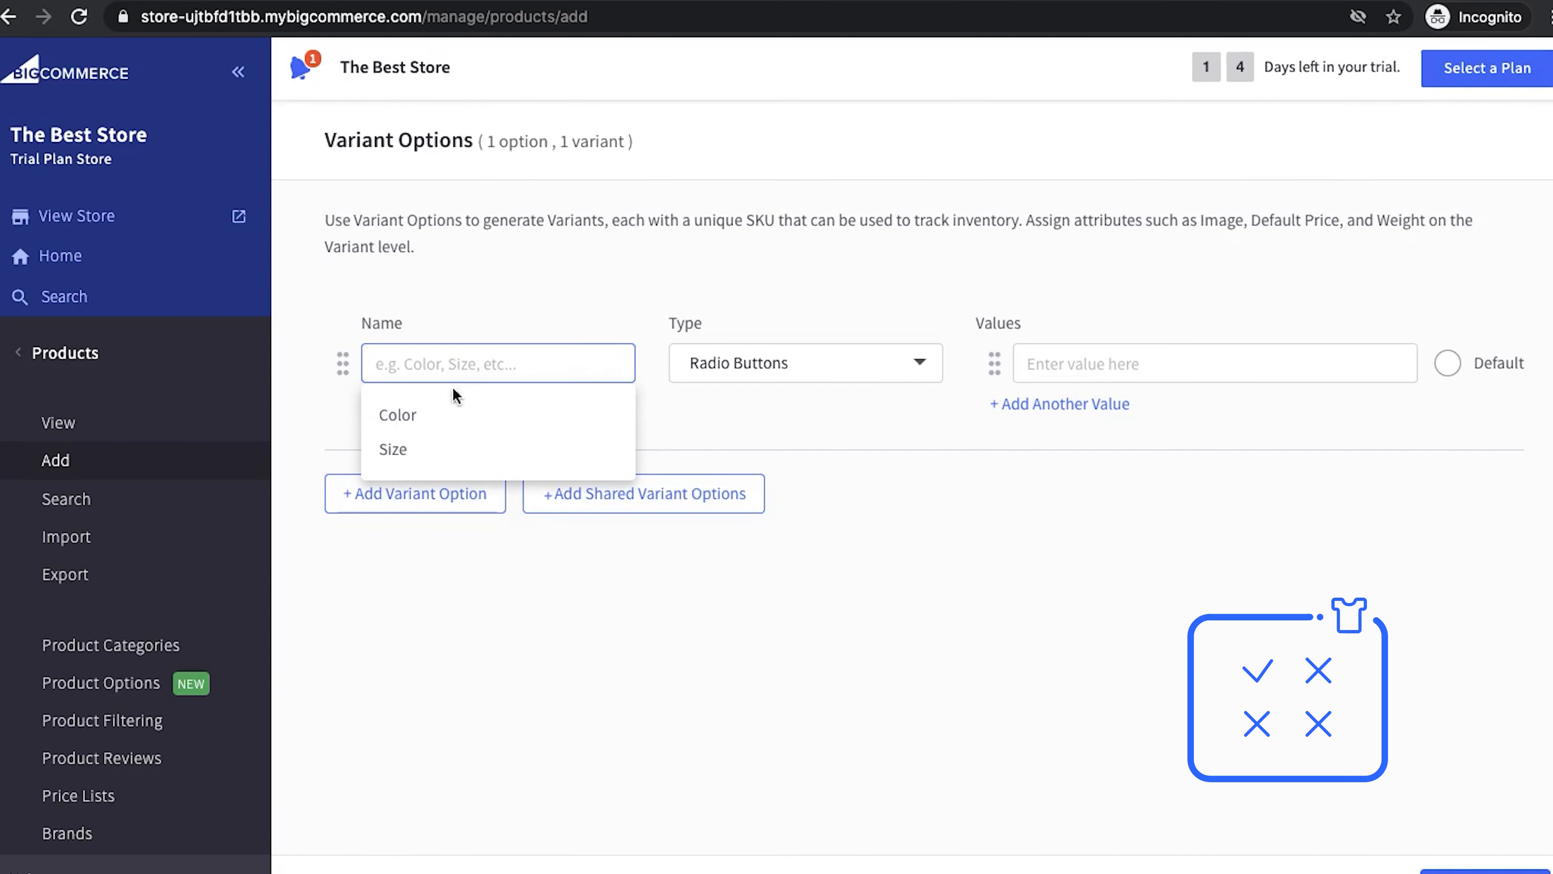
click(433, 416)
click(820, 377)
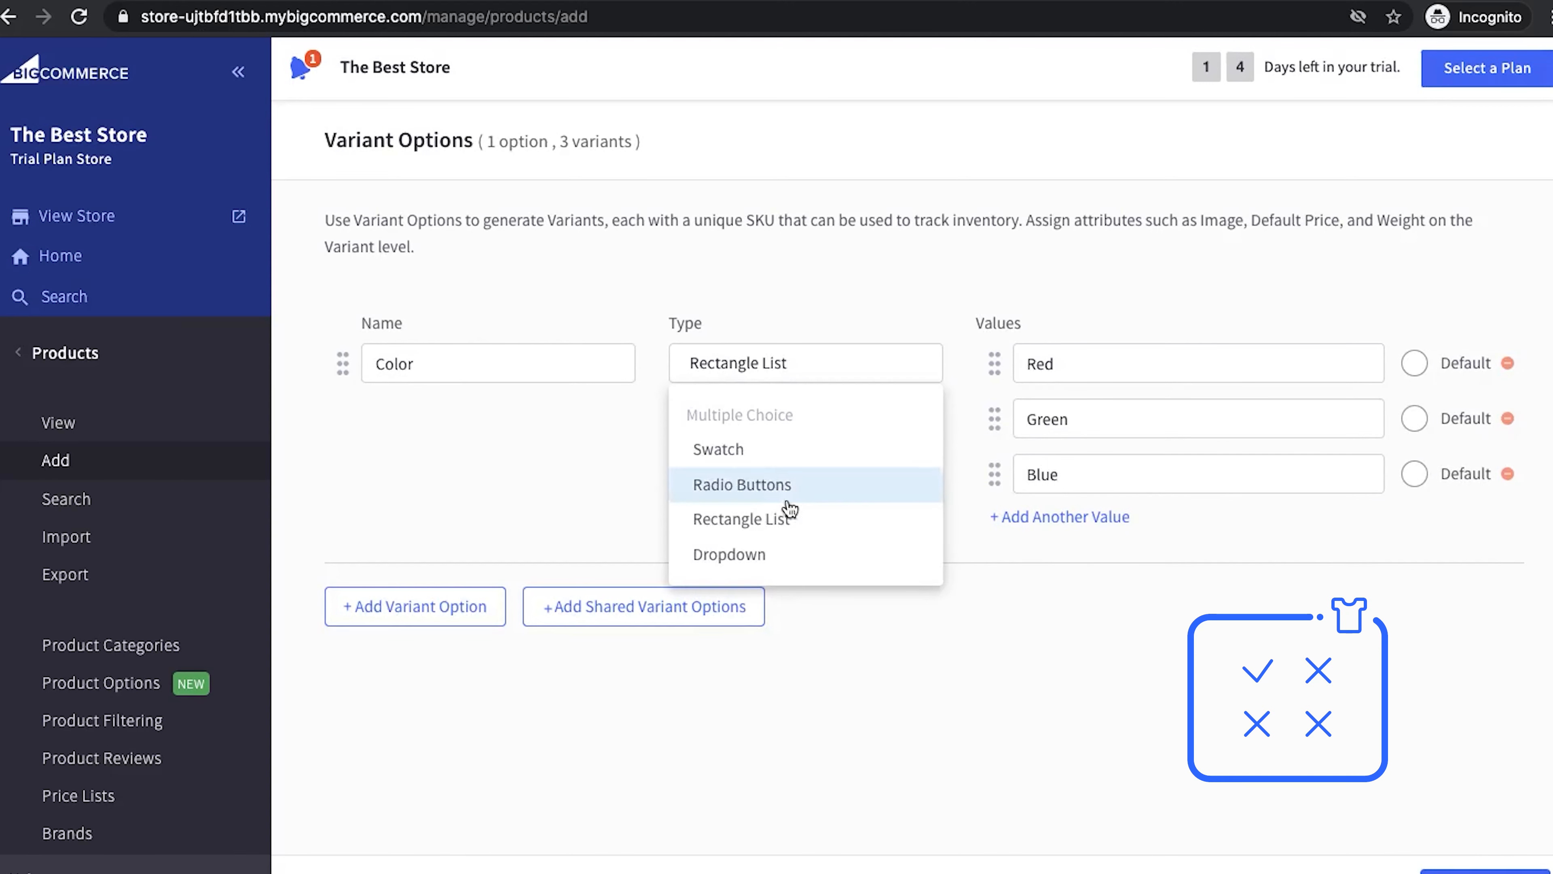
click(780, 563)
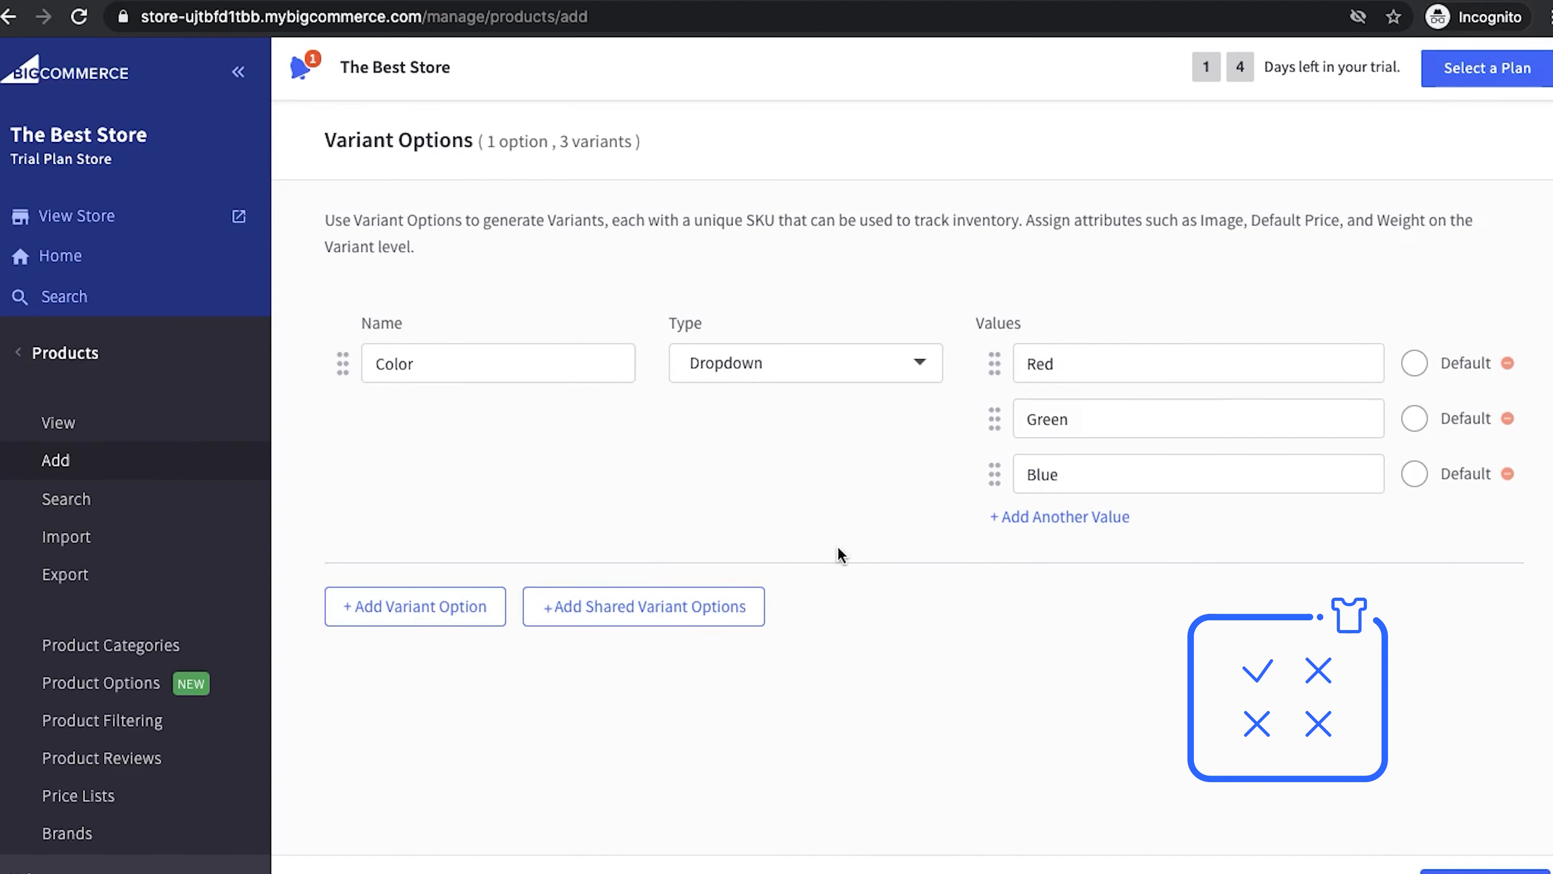
click(1486, 871)
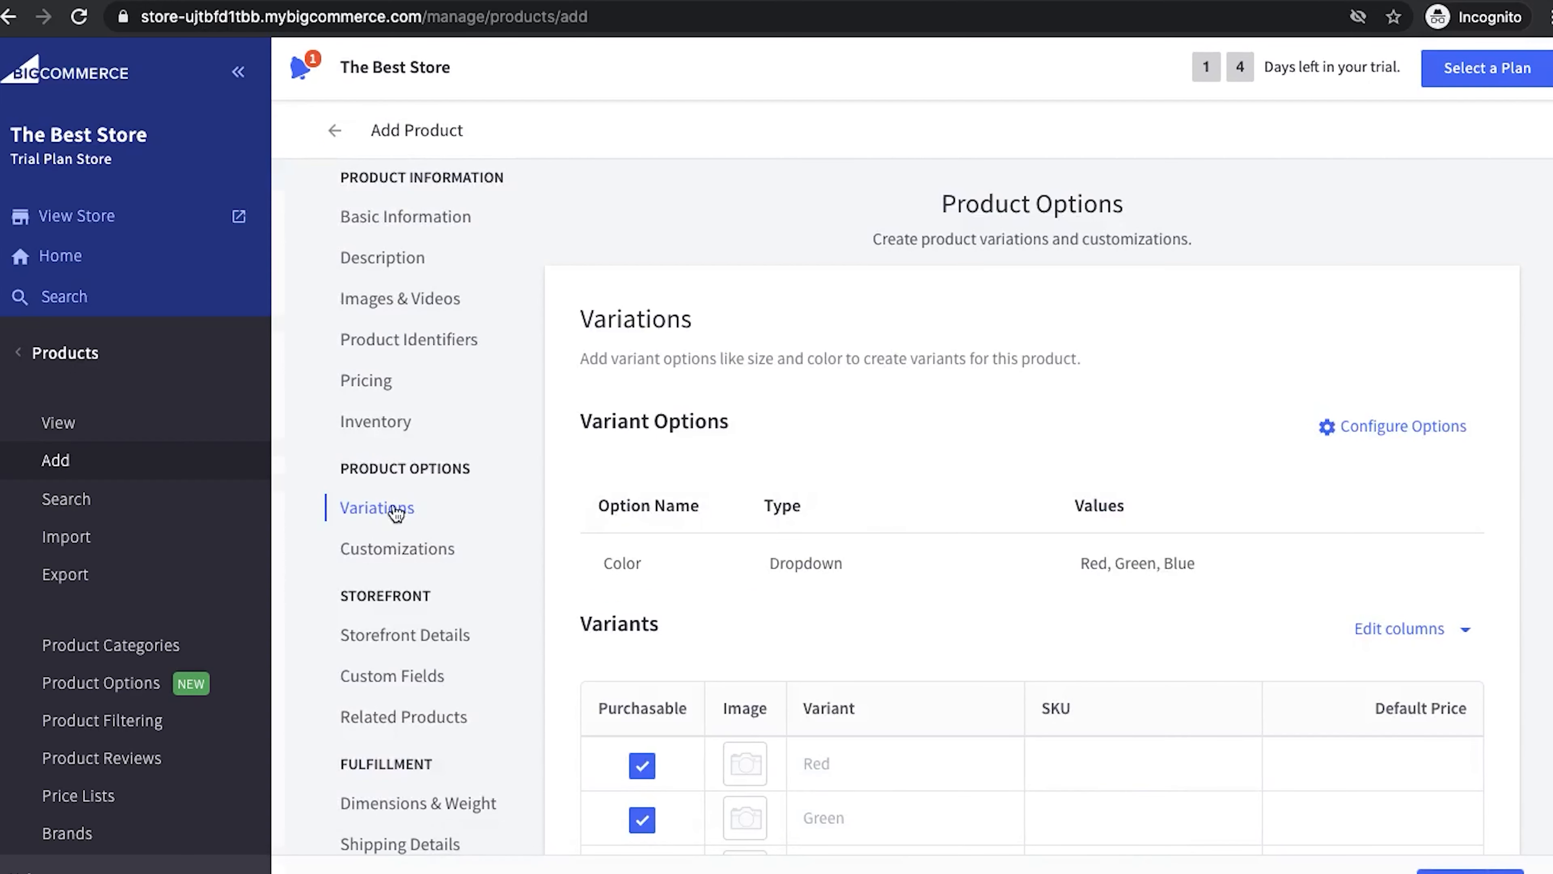
Review the product's customizations, storefront details, custom fields and related products settings, including the explanation of the availability text.
click(394, 553)
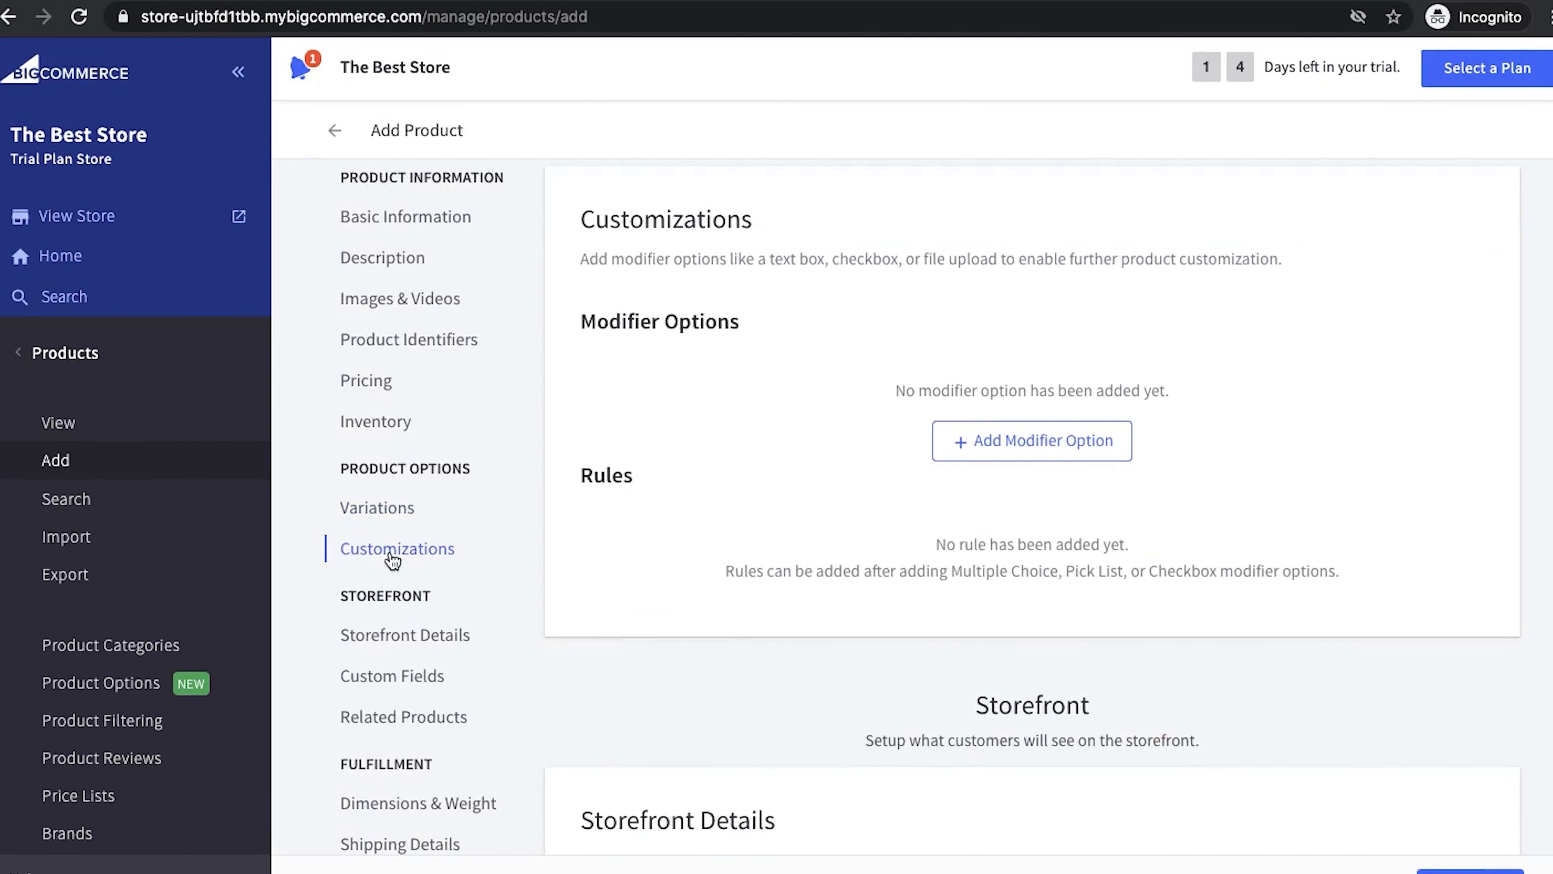
click(449, 638)
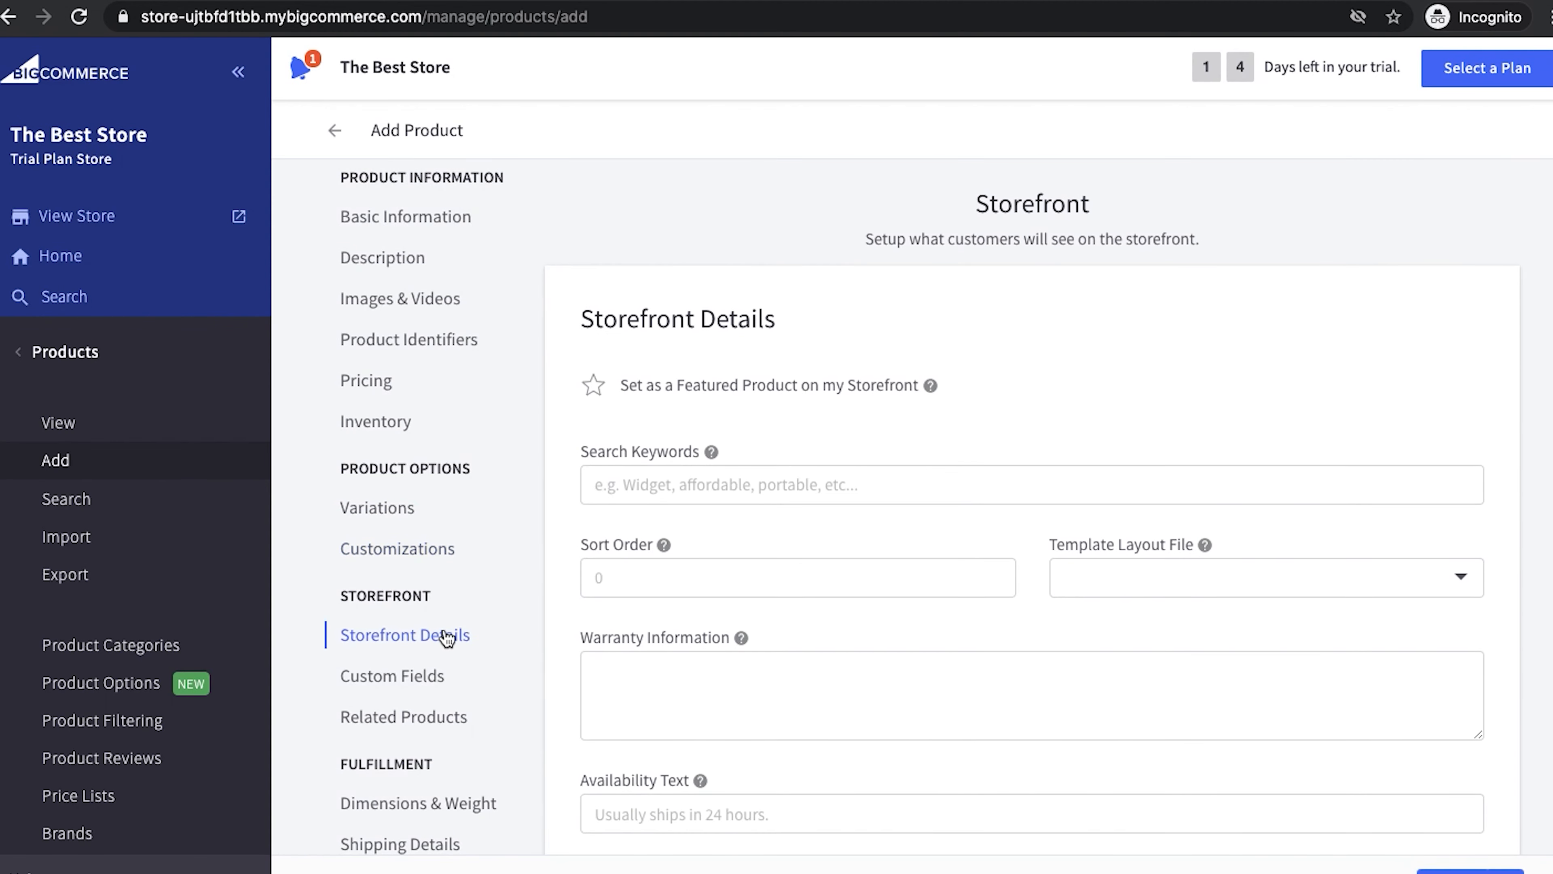
scroll(531, 648, down, 2)
scroll(529, 638, down, 1)
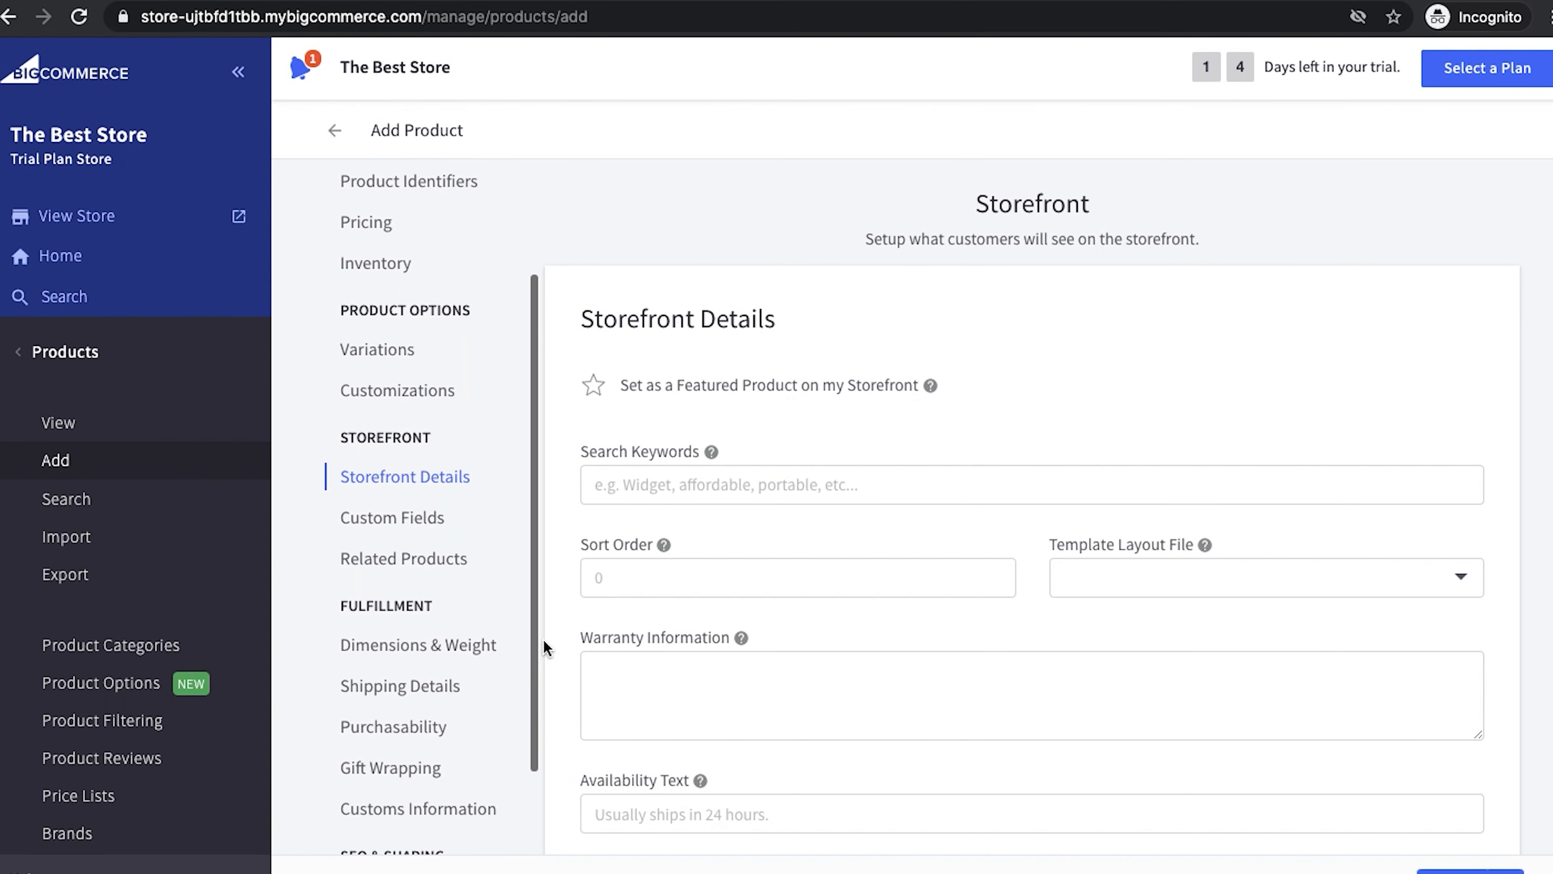
scroll(693, 658, down, 2)
mouse_move(697, 667)
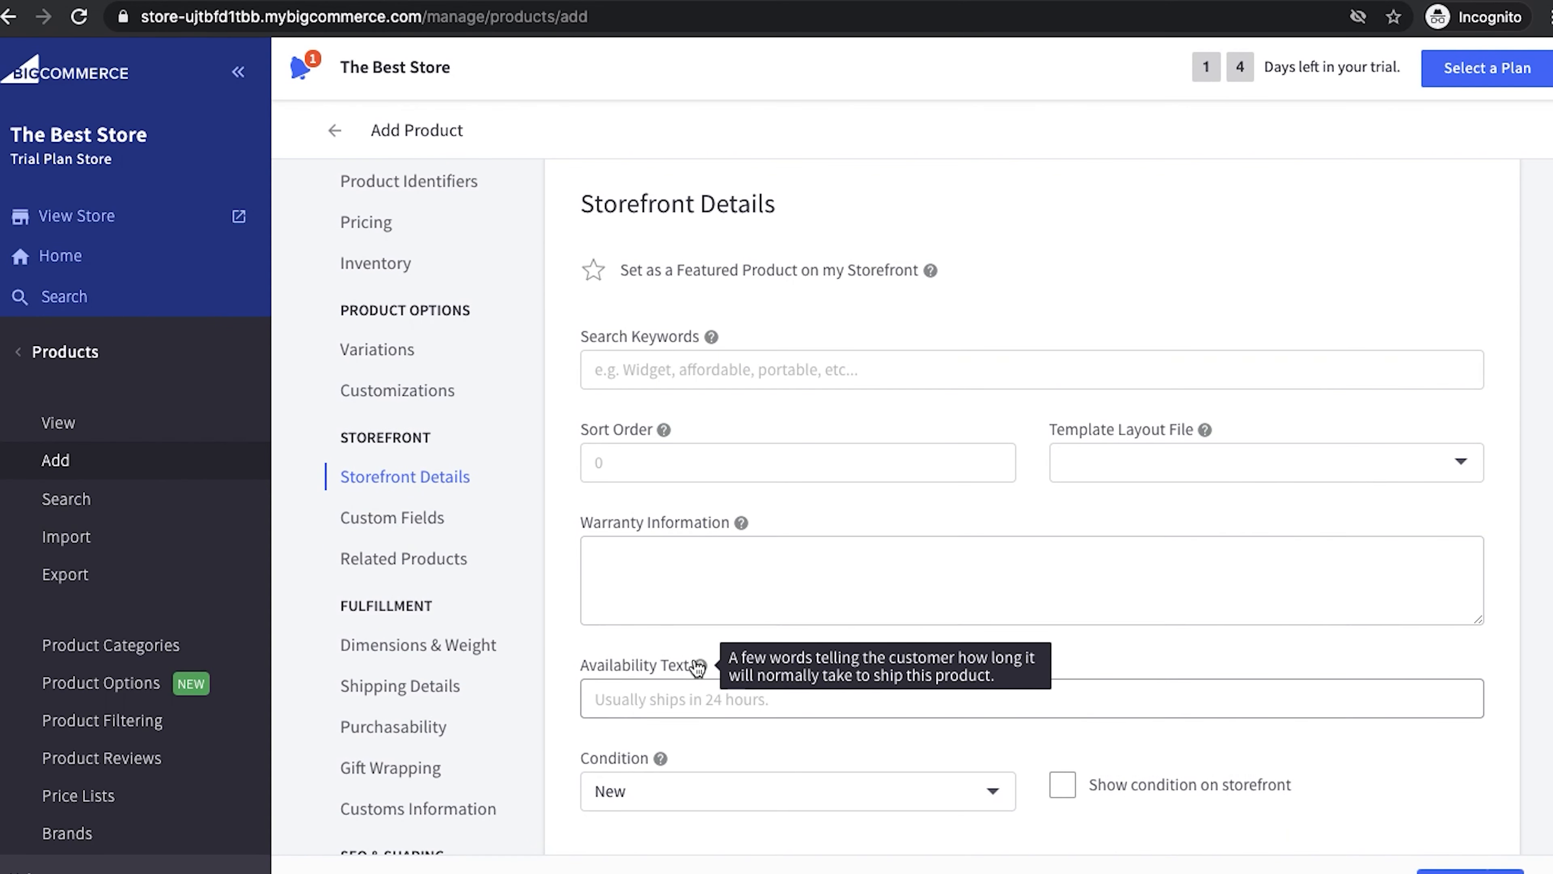
click(415, 527)
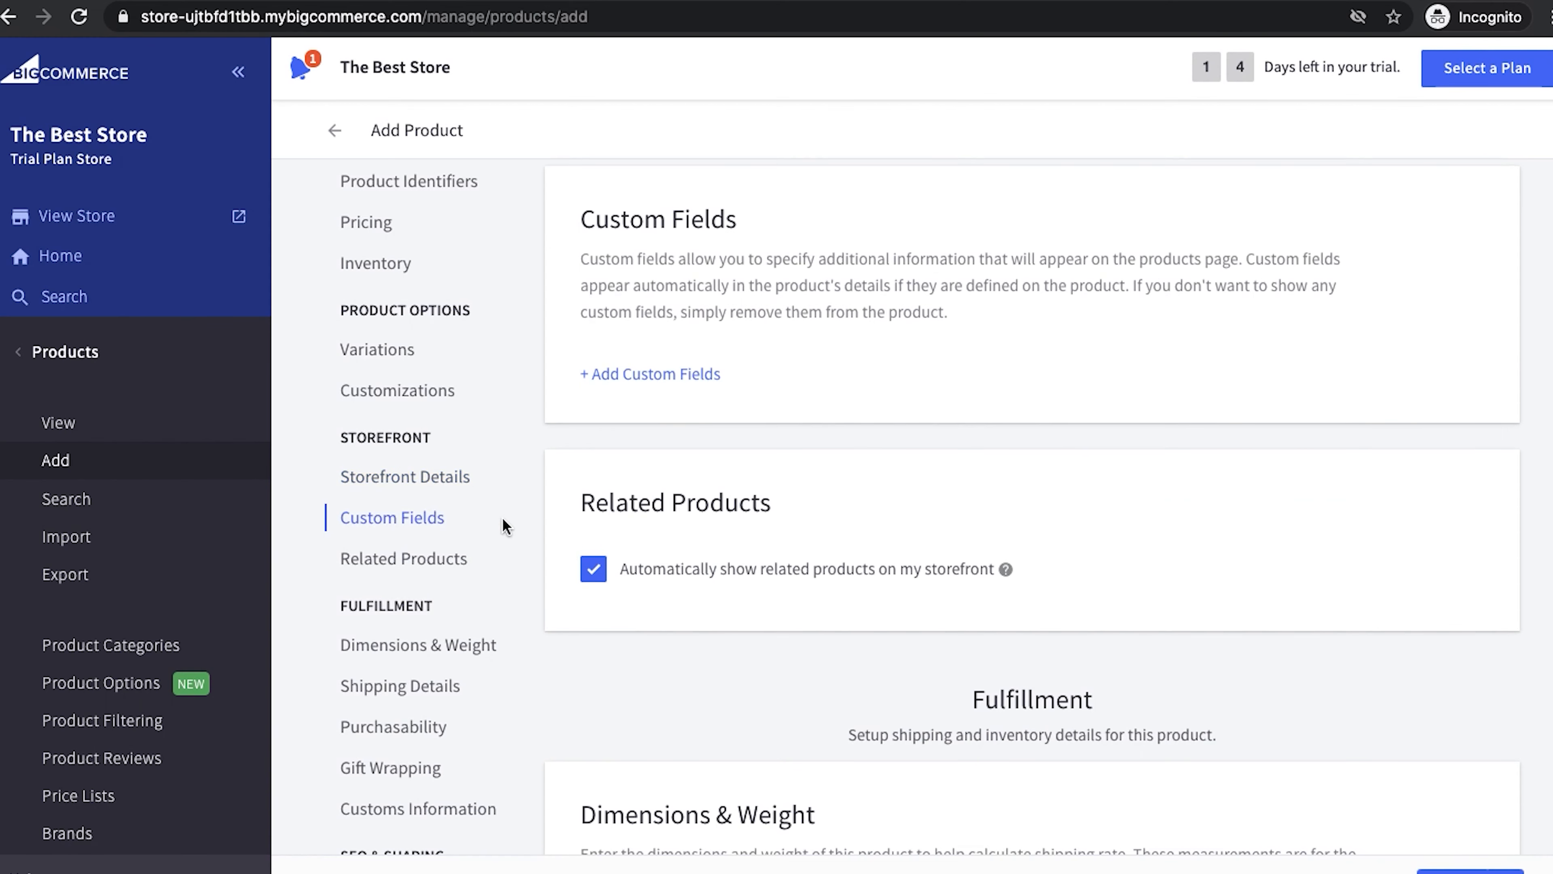
scroll(422, 556, up, 3)
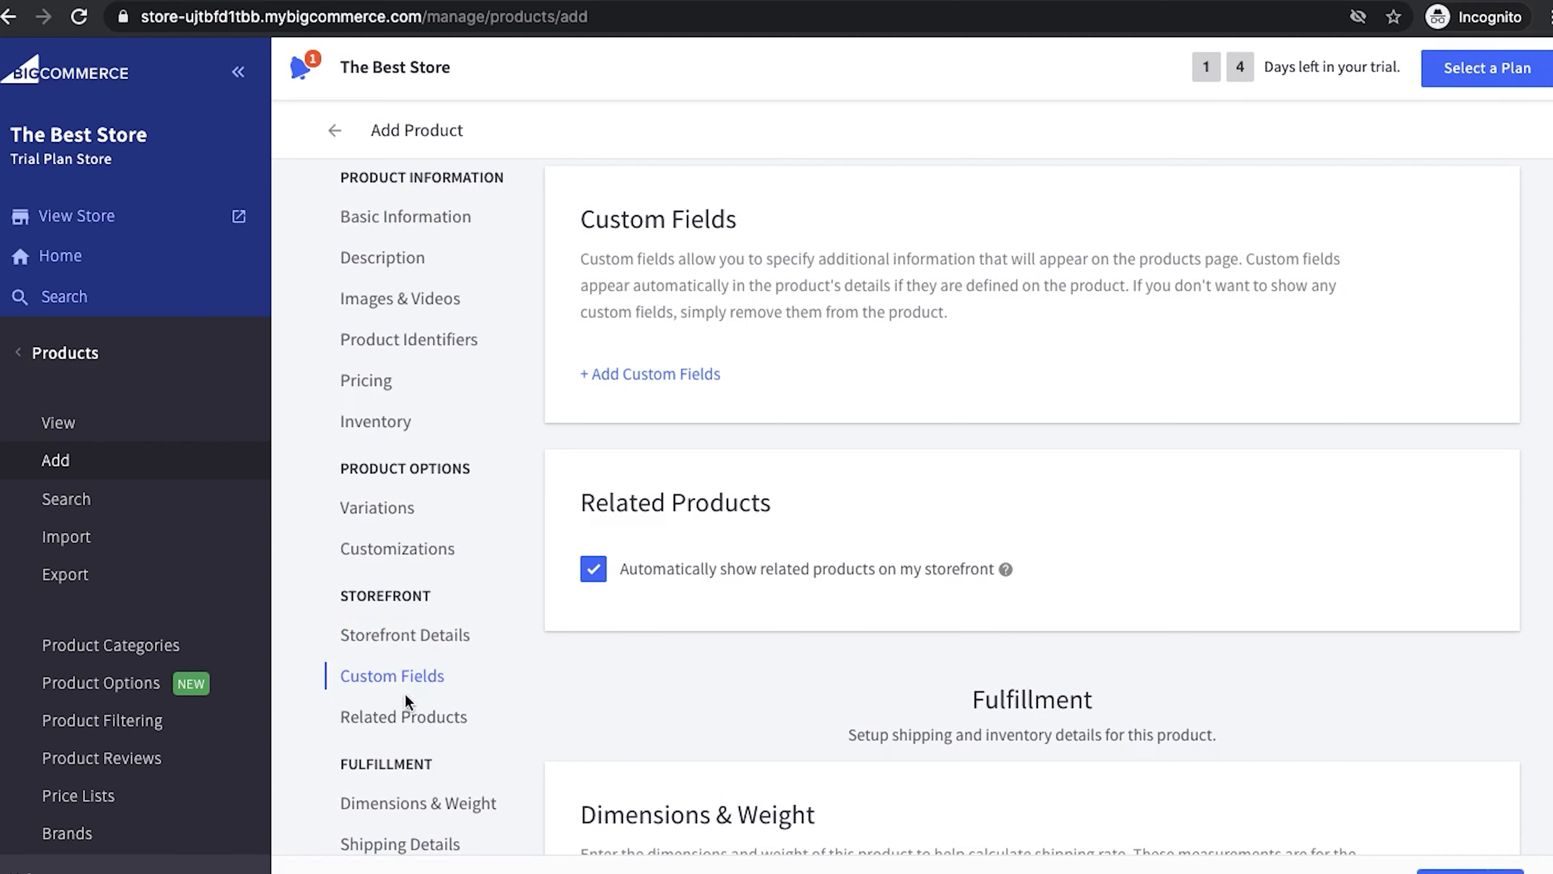
click(405, 717)
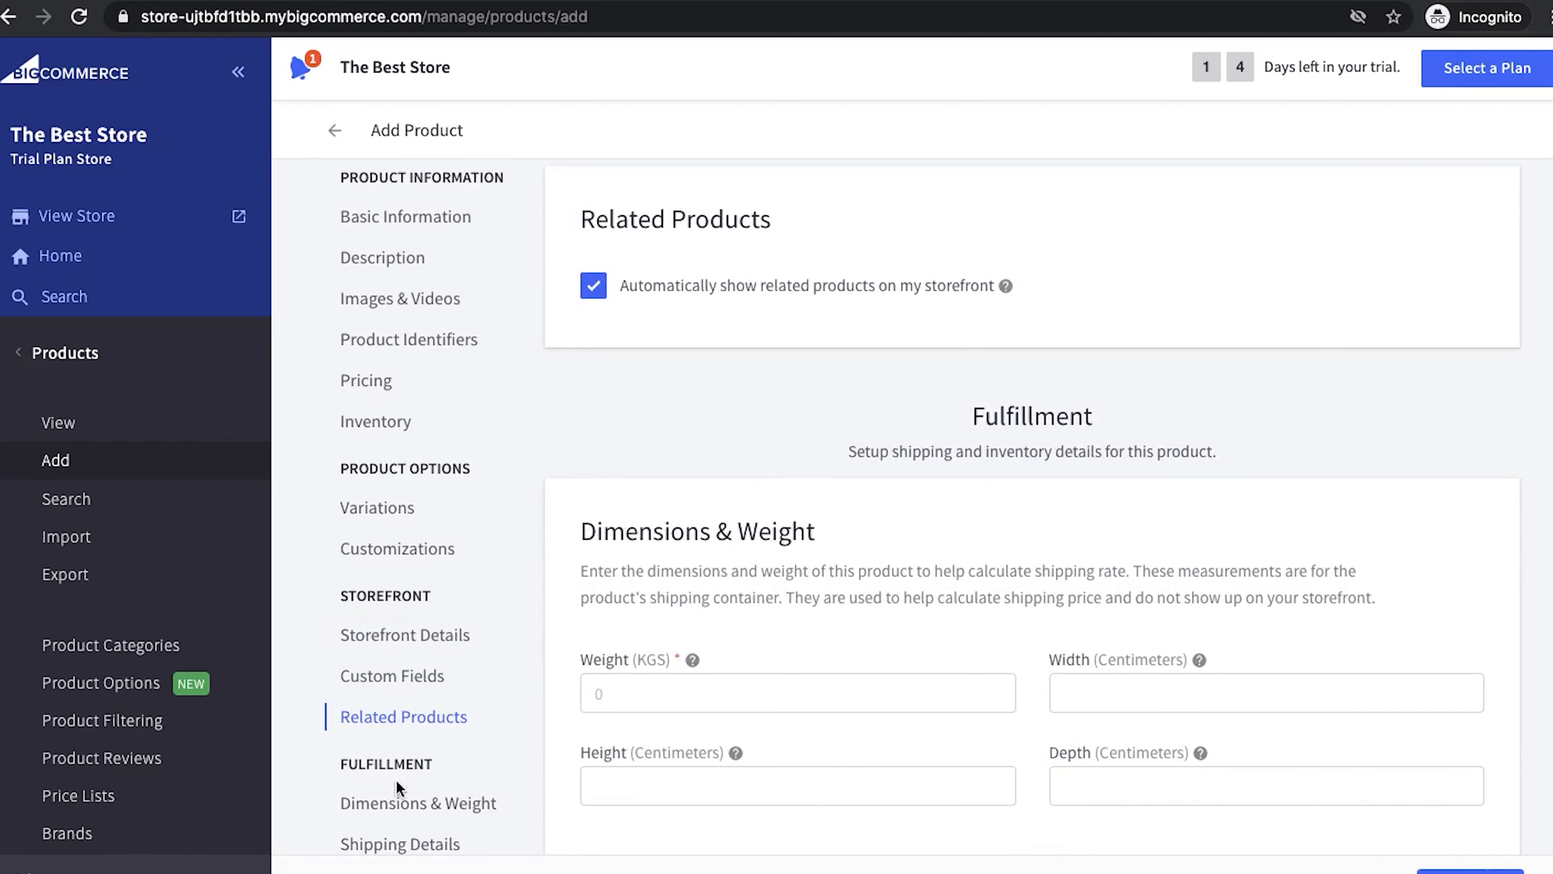
Examine the product's fulfillment settings for dimensions and weight, shipping details and purchasability.
click(406, 812)
scroll(419, 722, down, 3)
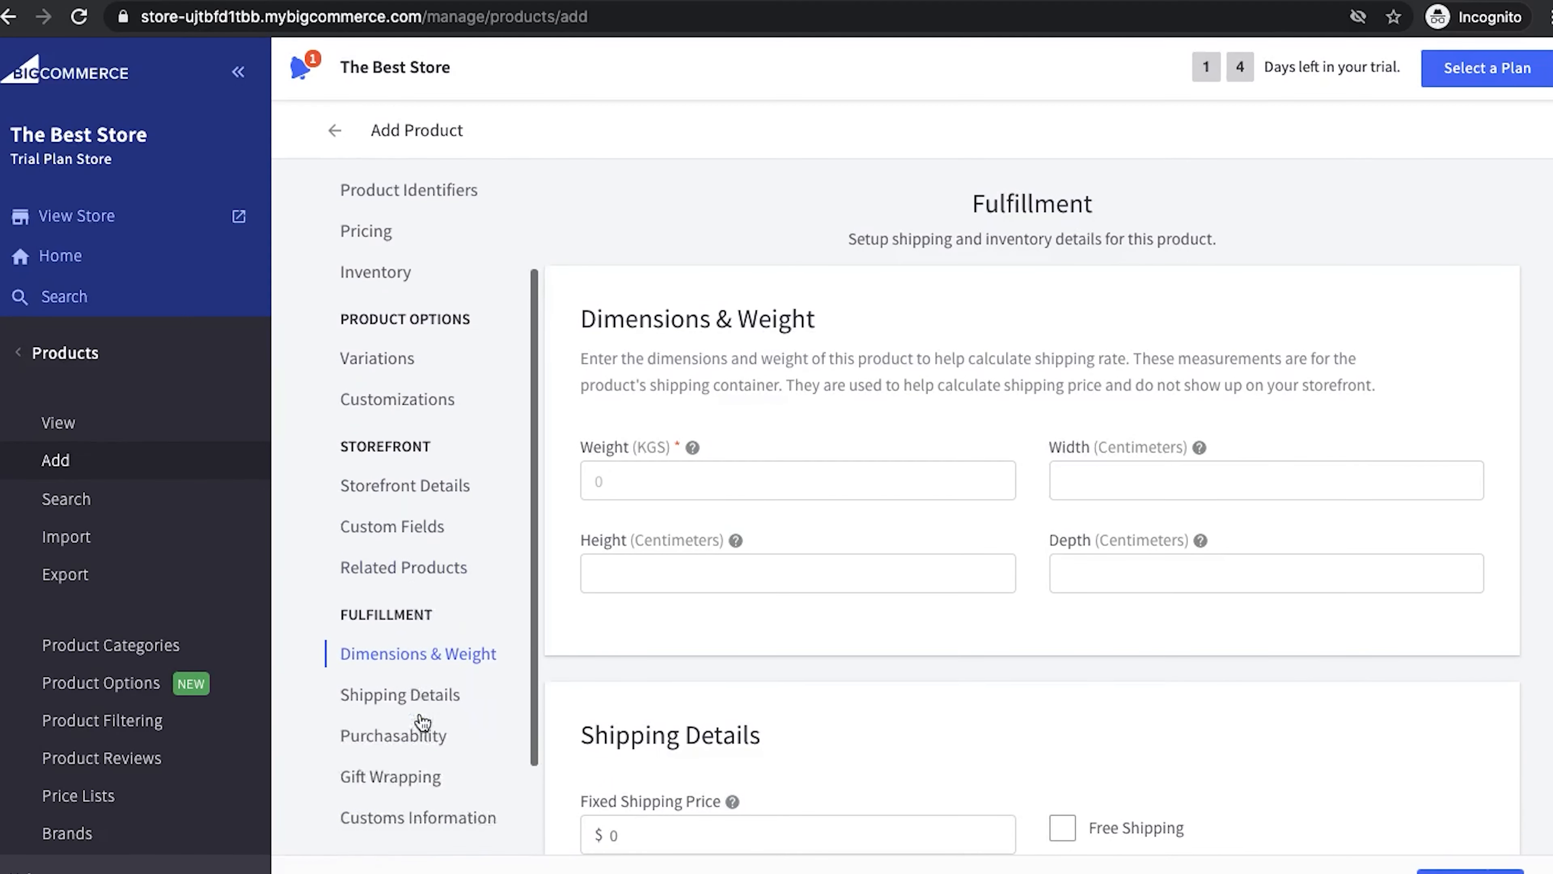
scroll(422, 723, down, 1)
click(426, 589)
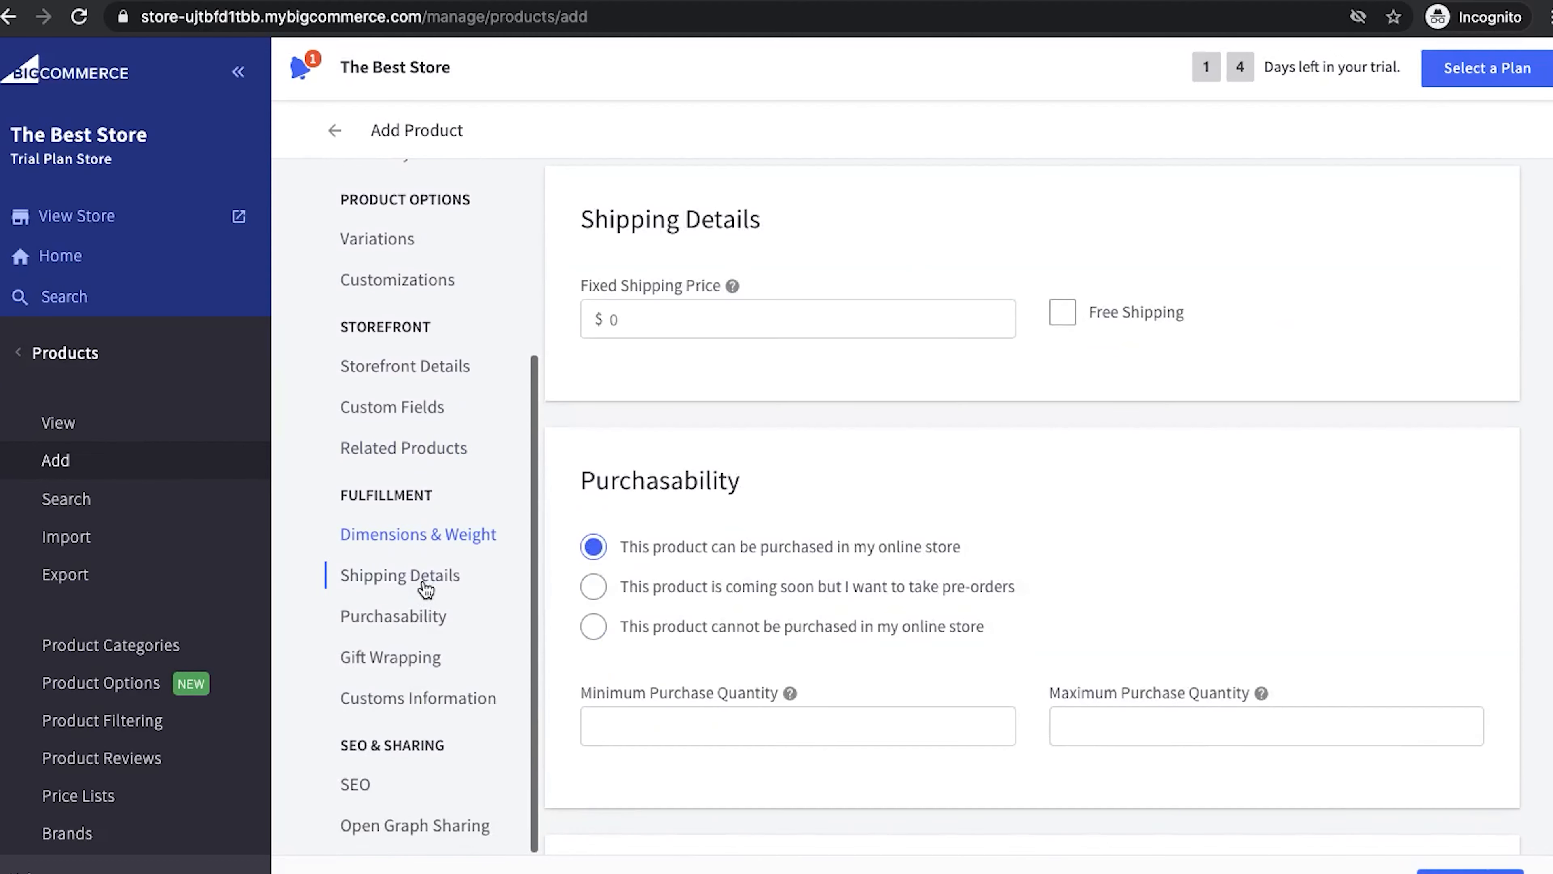
click(405, 626)
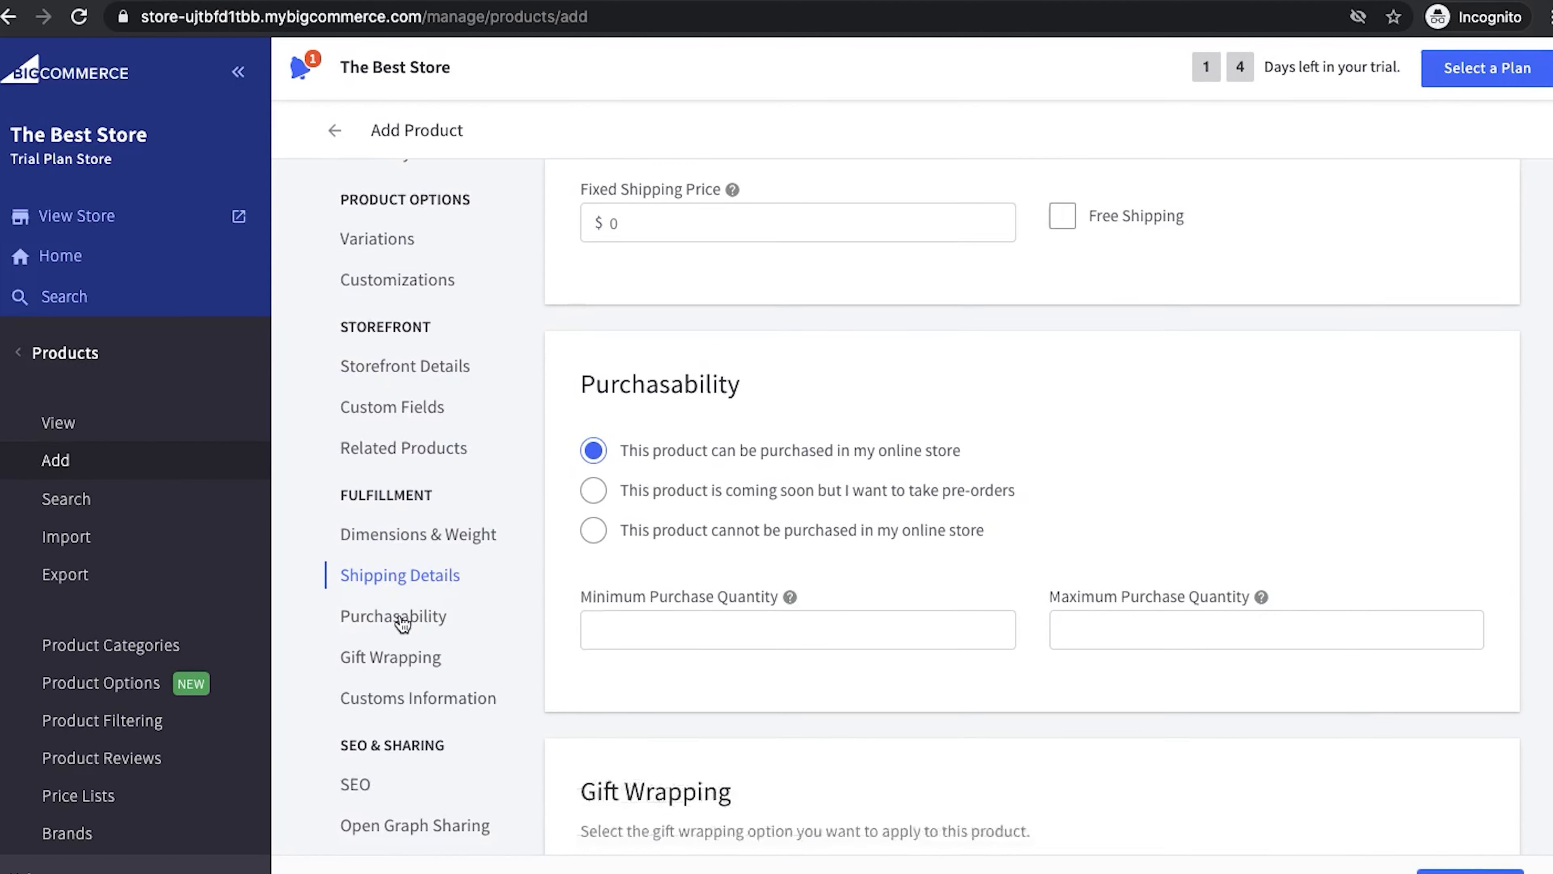
Review the product's gift wrapping, customs information, SEO and Open Graph sharing settings.
click(398, 661)
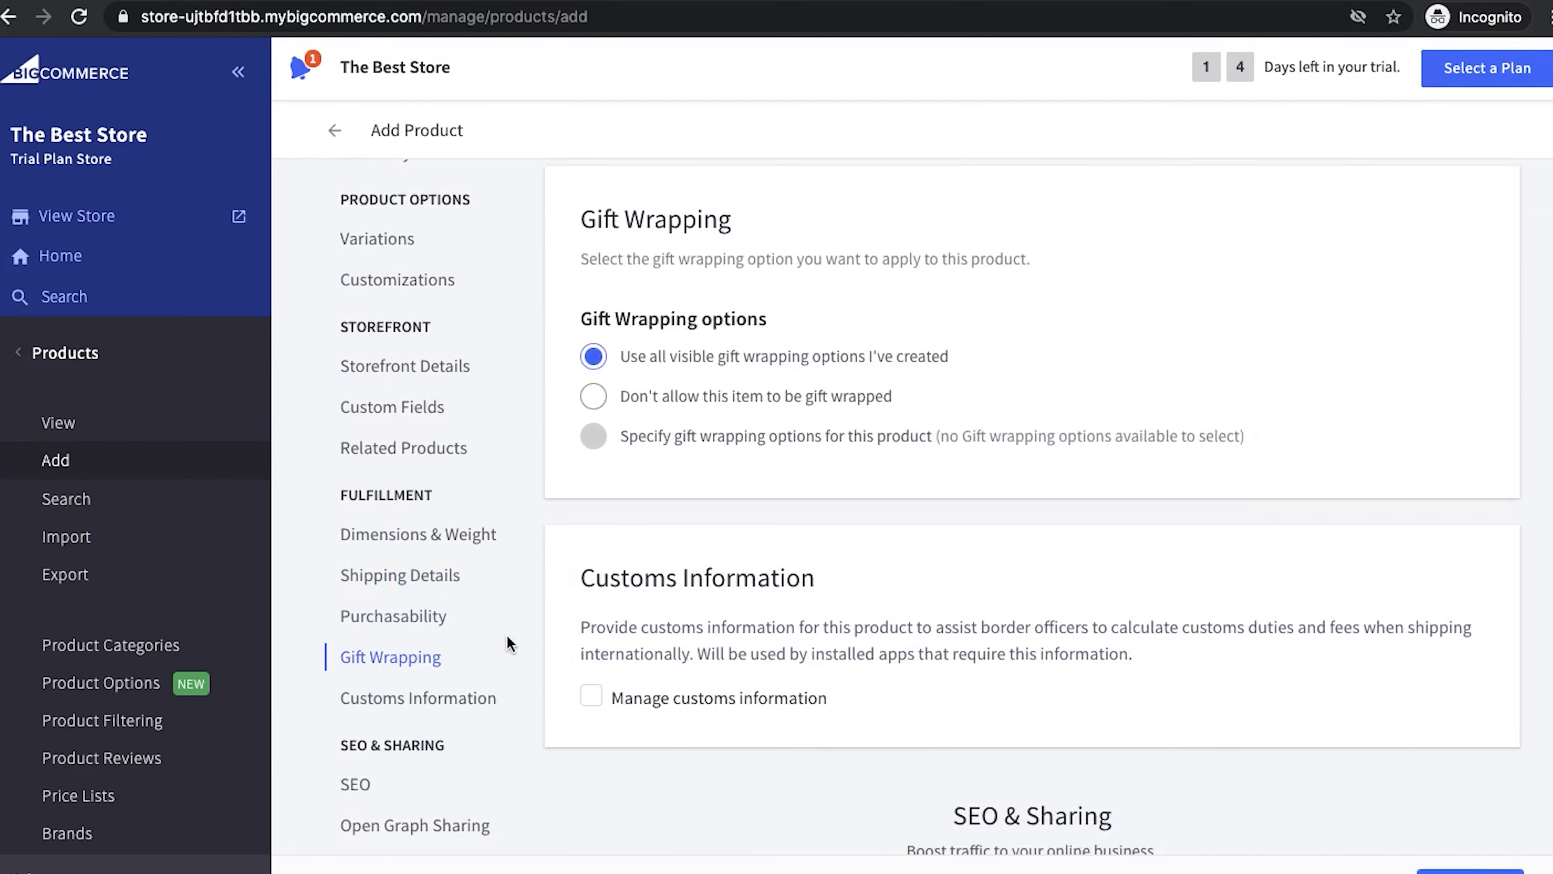
click(474, 700)
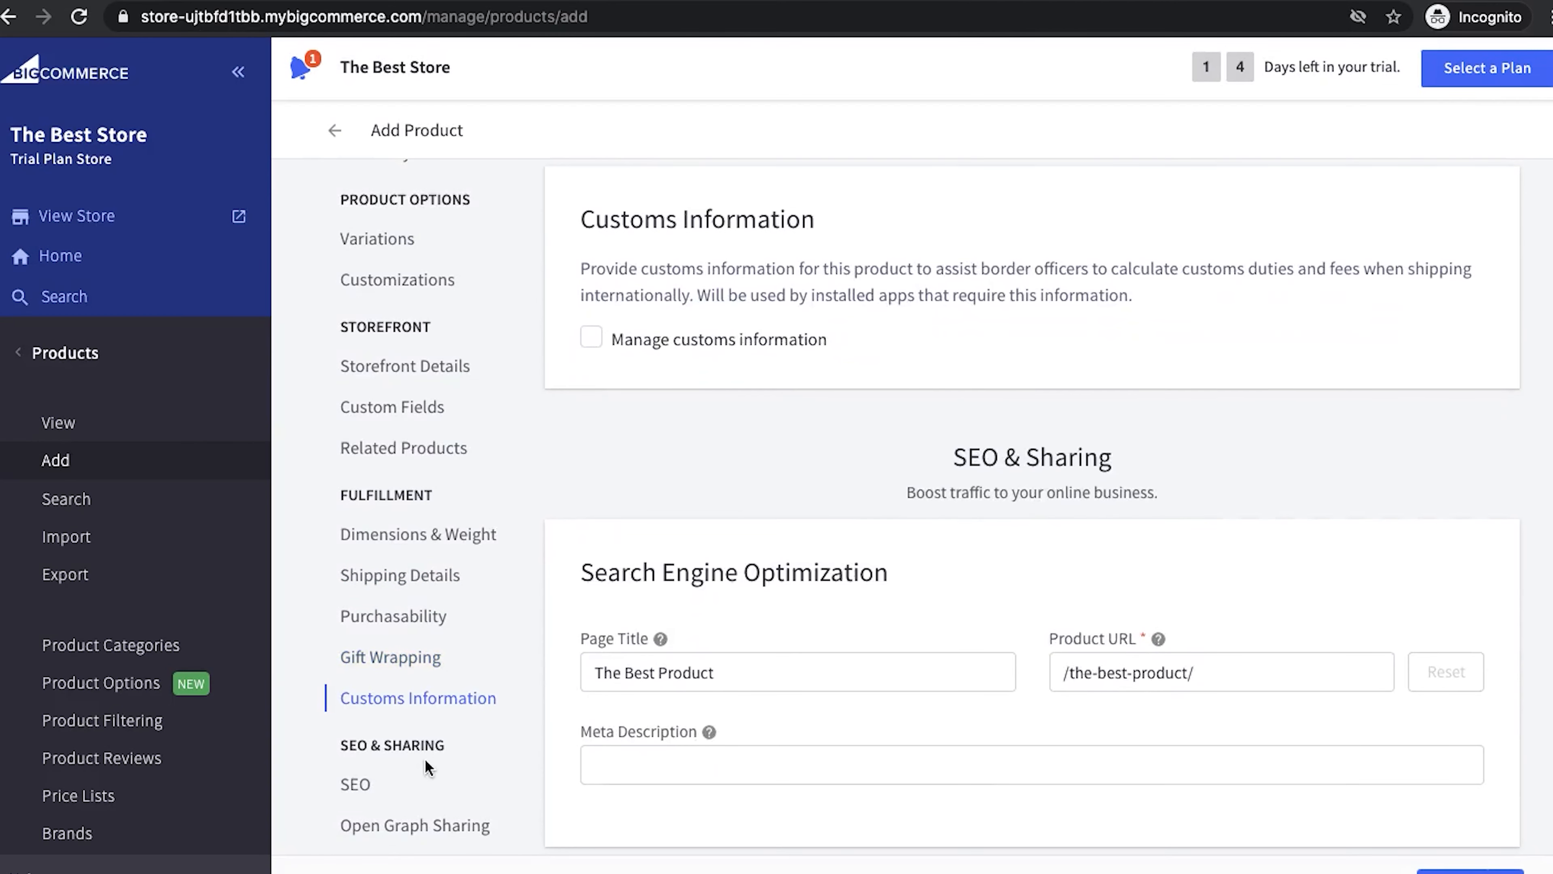
click(351, 783)
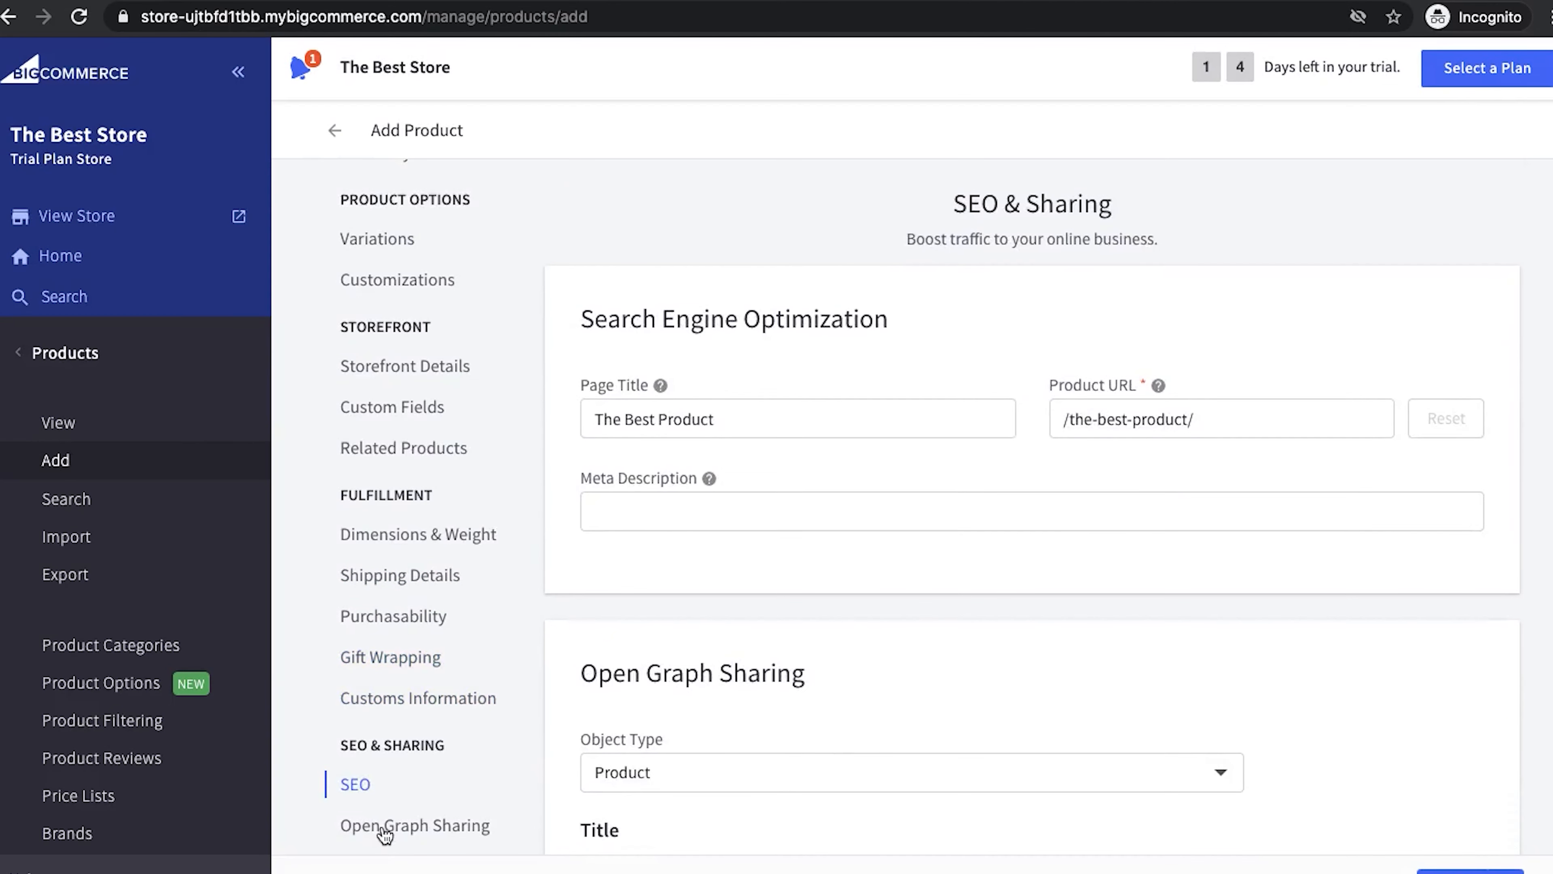
click(385, 827)
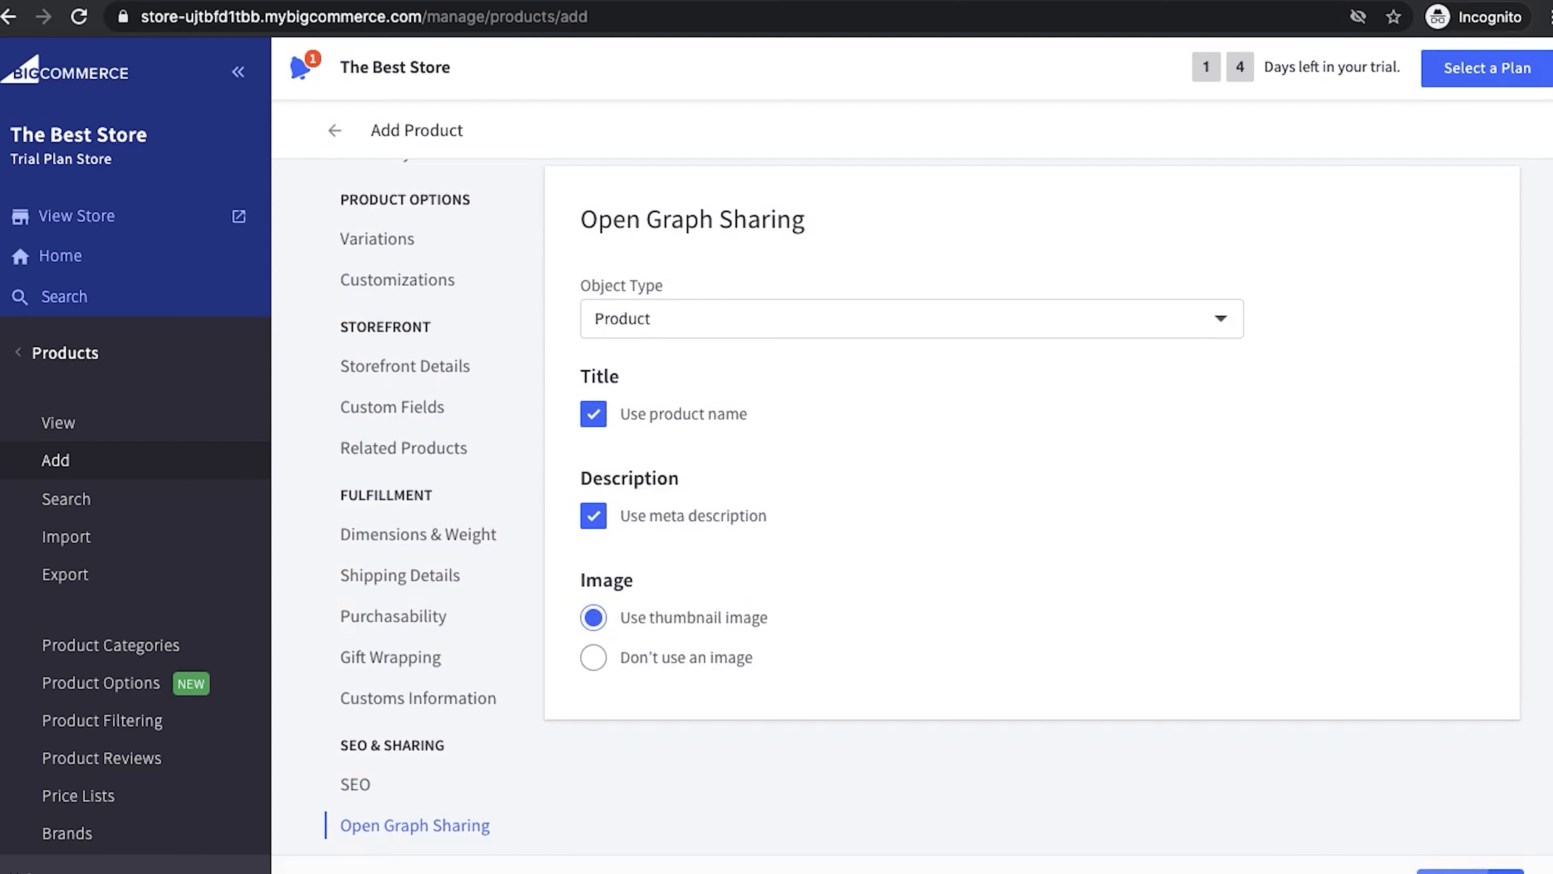
Fill in the product's missing required fields with a default price of $50 and a weight of 1.00 KGS, and save it.
click(1468, 871)
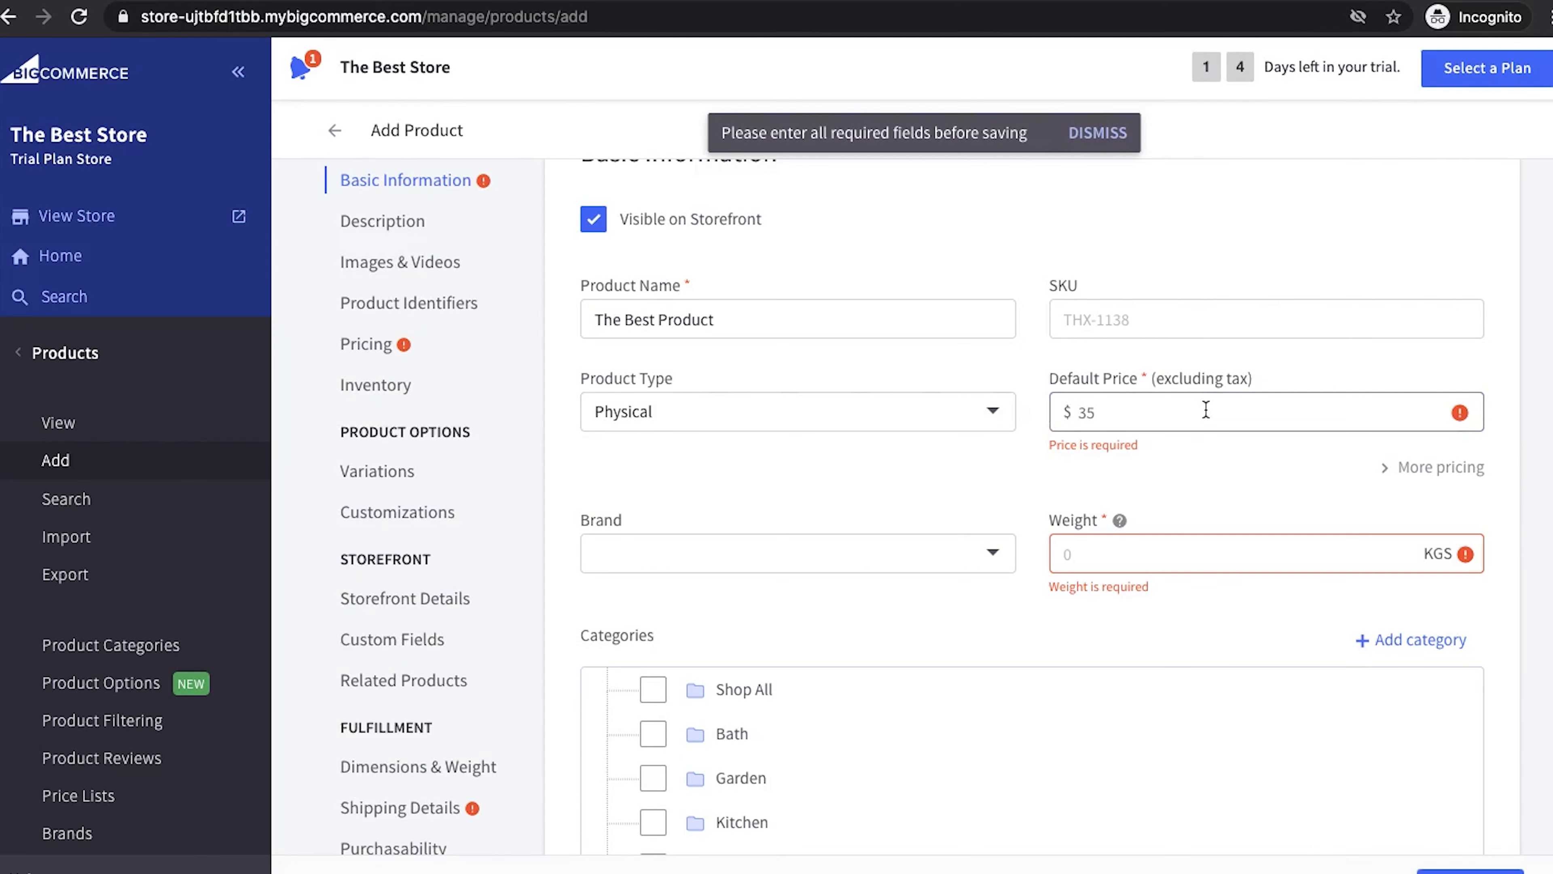
text(50)
click(1174, 537)
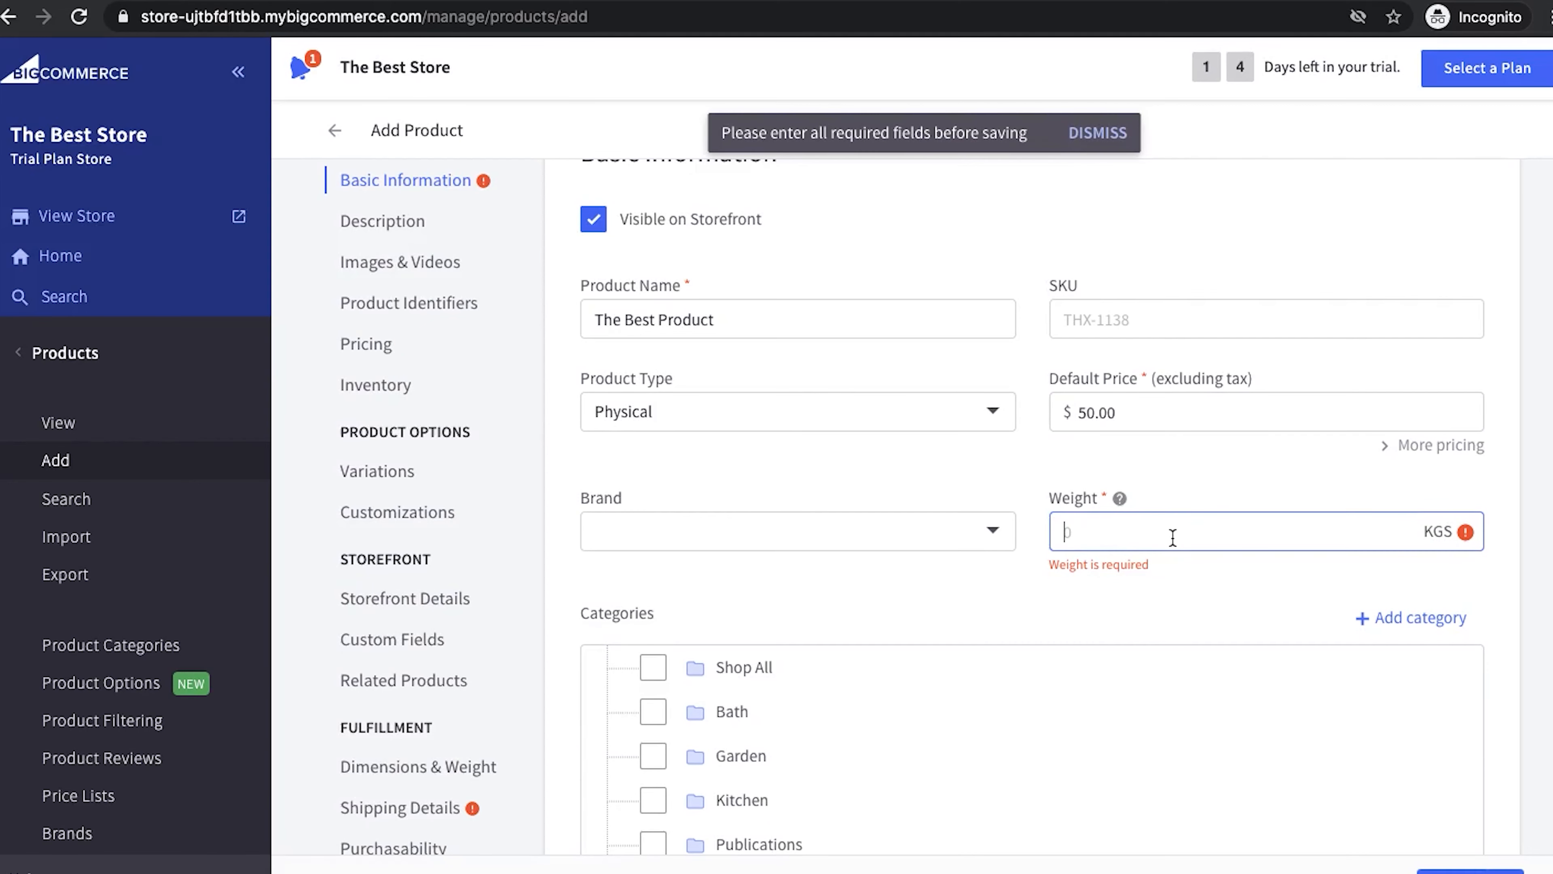
text(1.00)
click(1467, 871)
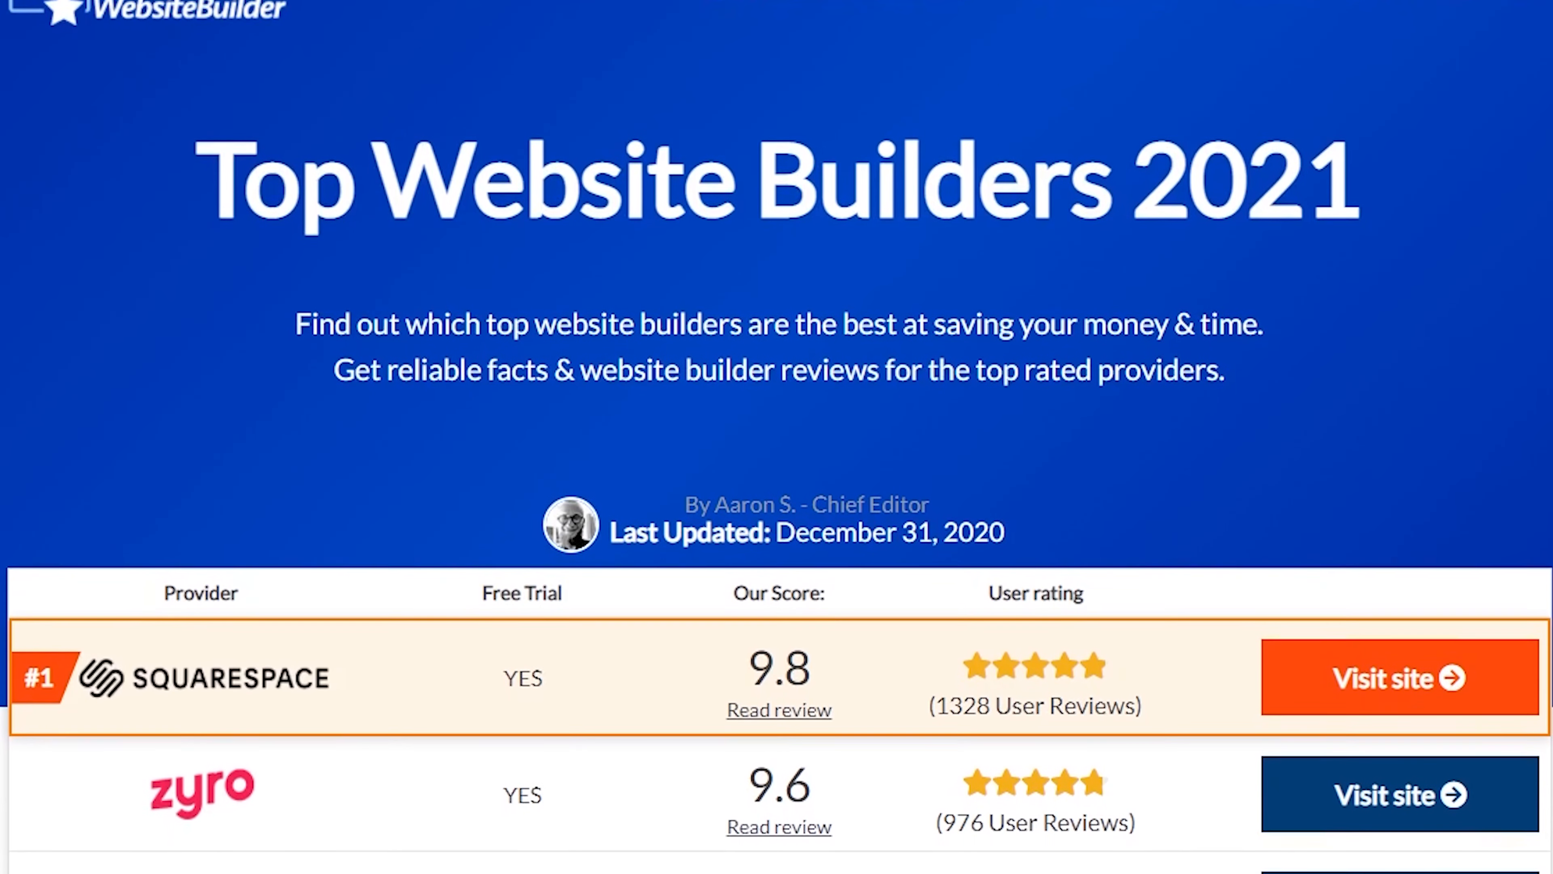
Browse the website builder review site's 2021 rankings, coupon deals and top-rated builder comparison table.
scroll(777, 437, down, 8)
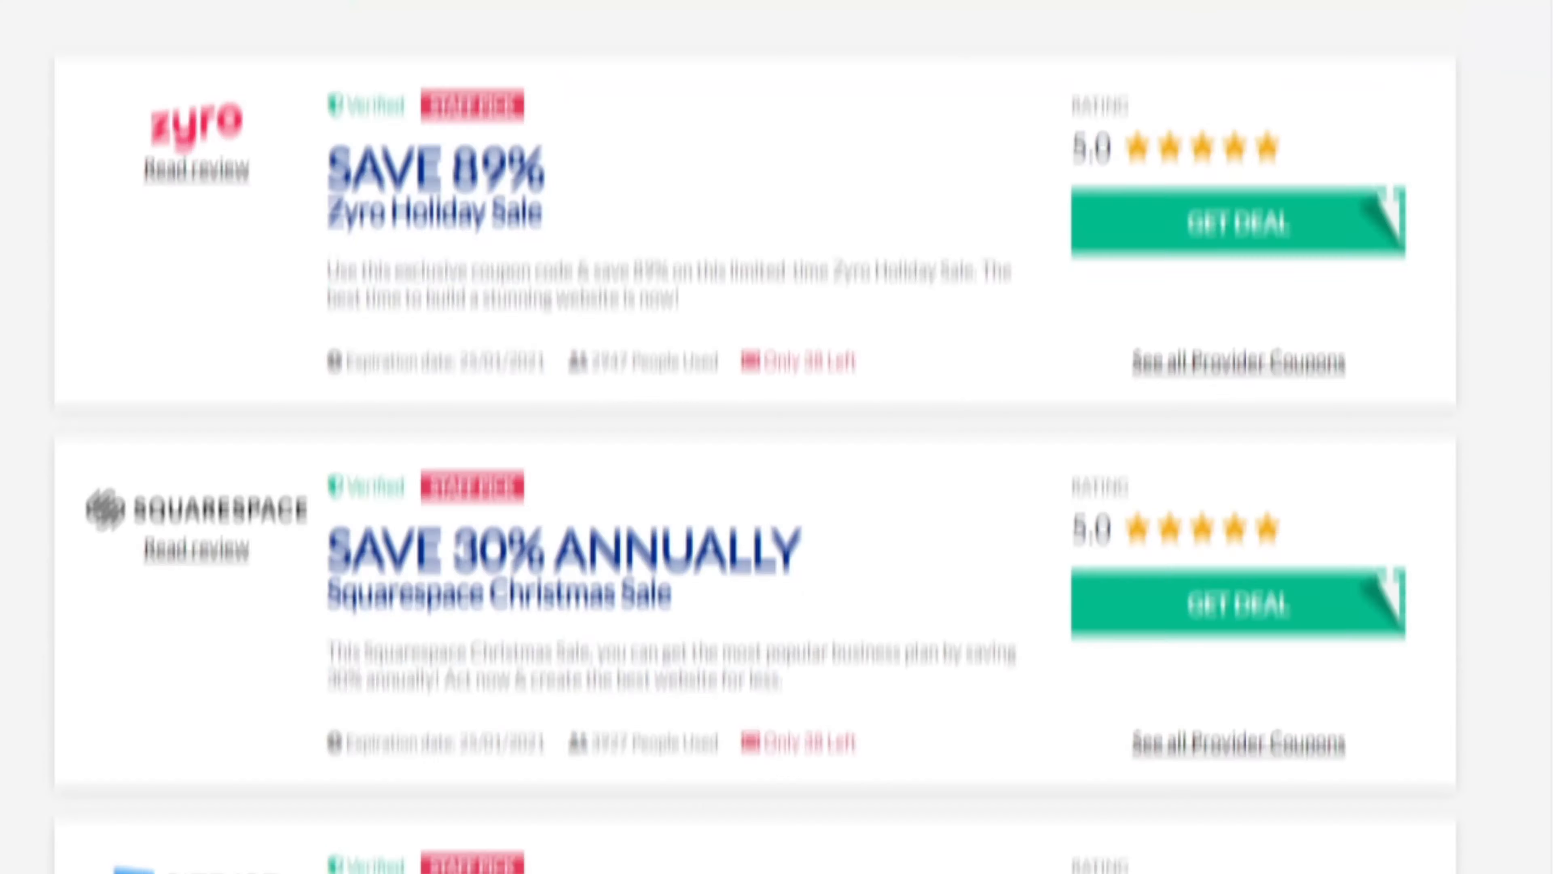
scroll(777, 437, down, 2)
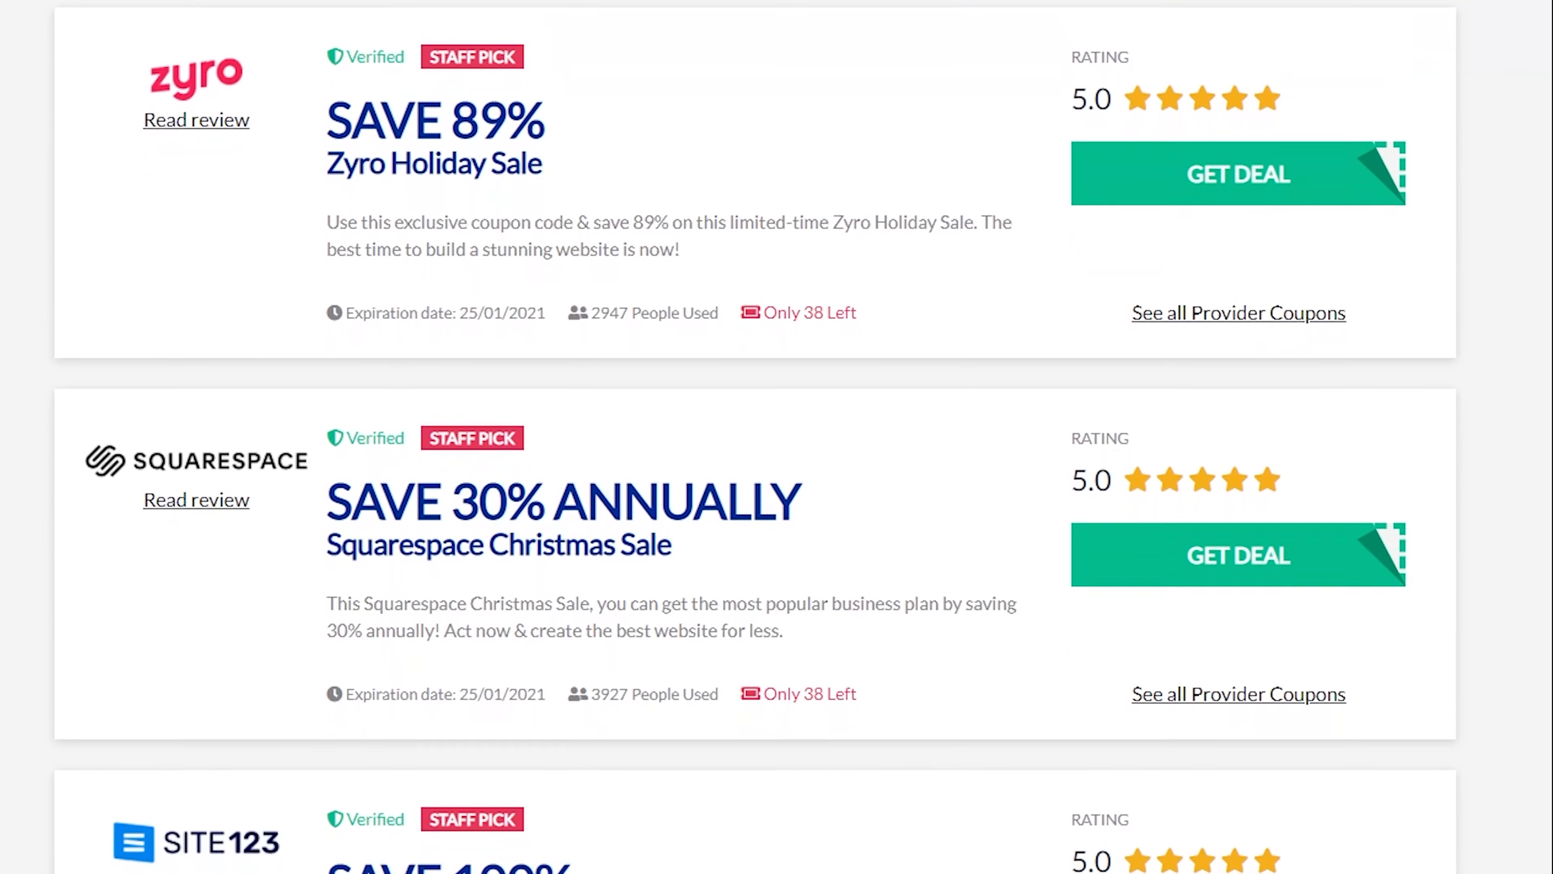
scroll(777, 436, down, 1)
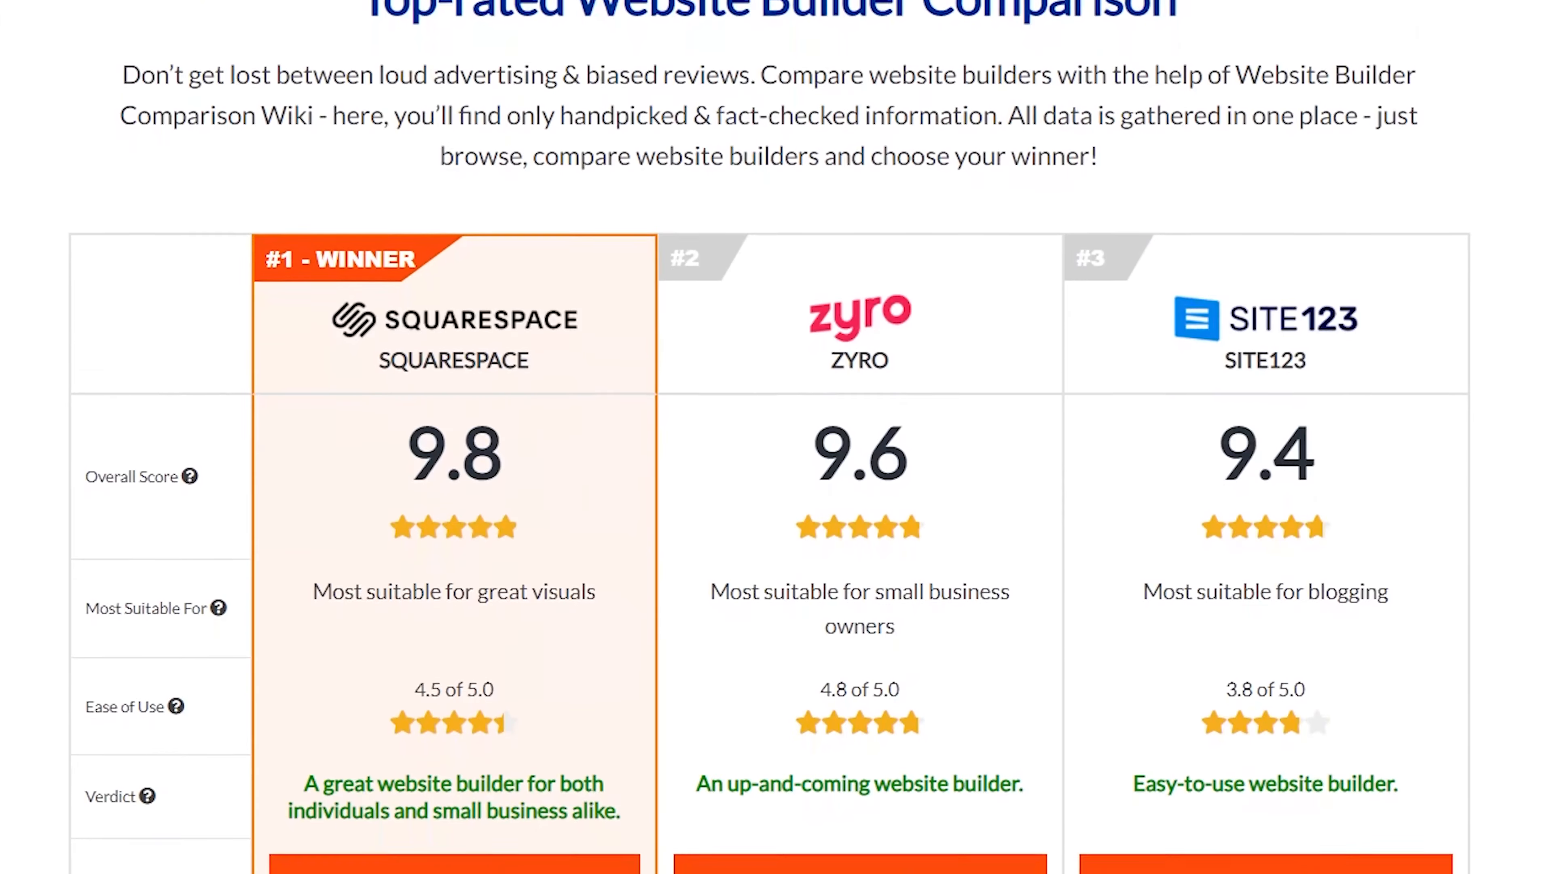
scroll(776, 437, down, 1)
scroll(776, 437, down, 2)
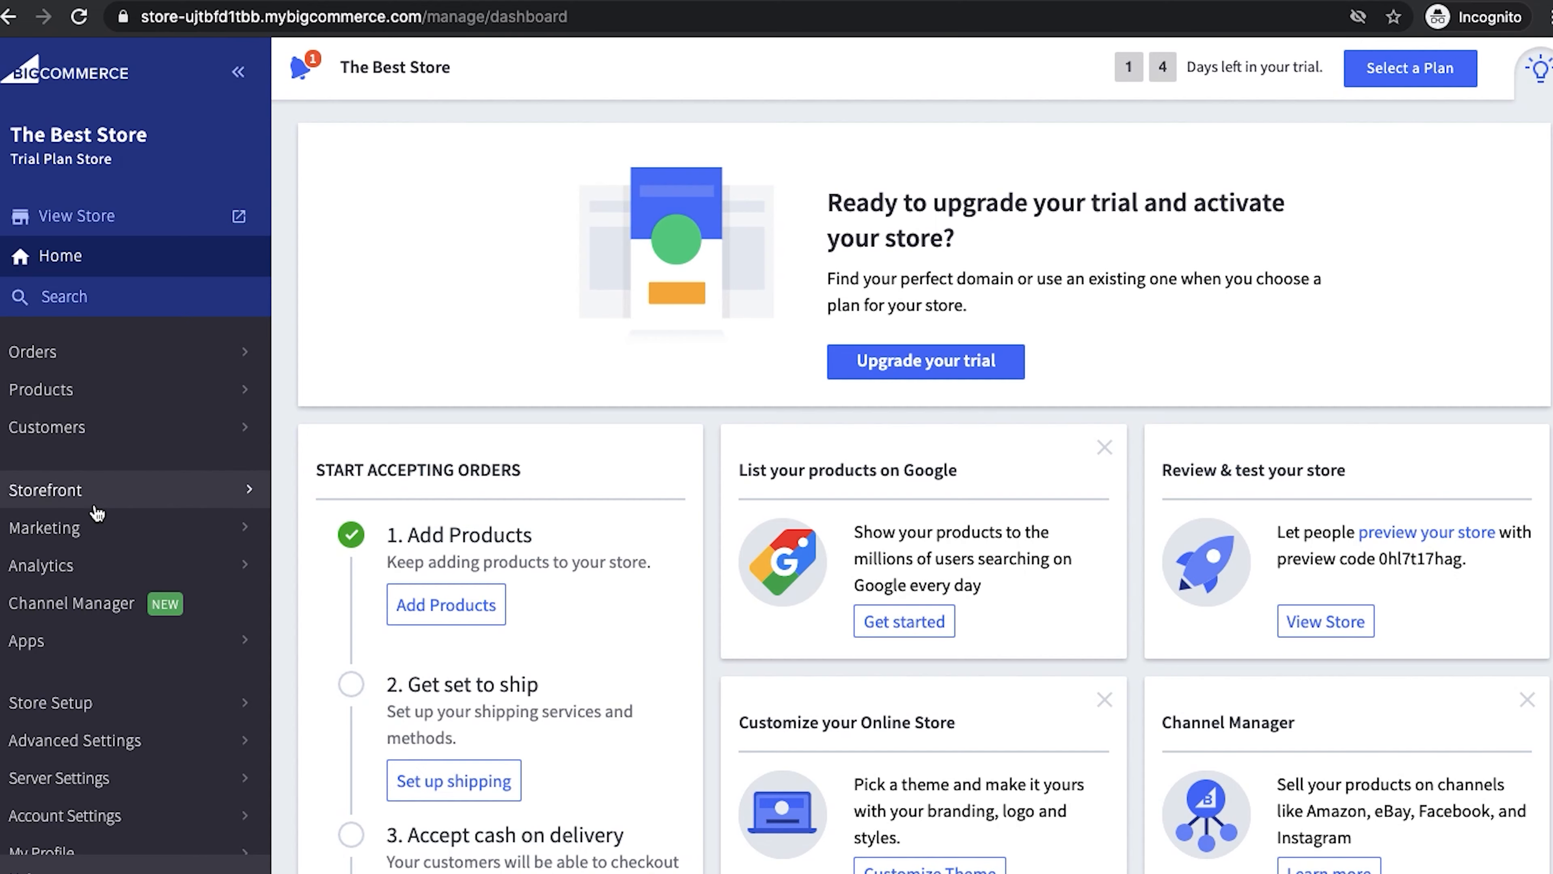
Open the Cornerstone Light theme in the page builder and examine the homepage's navigation and its list of layers.
click(97, 496)
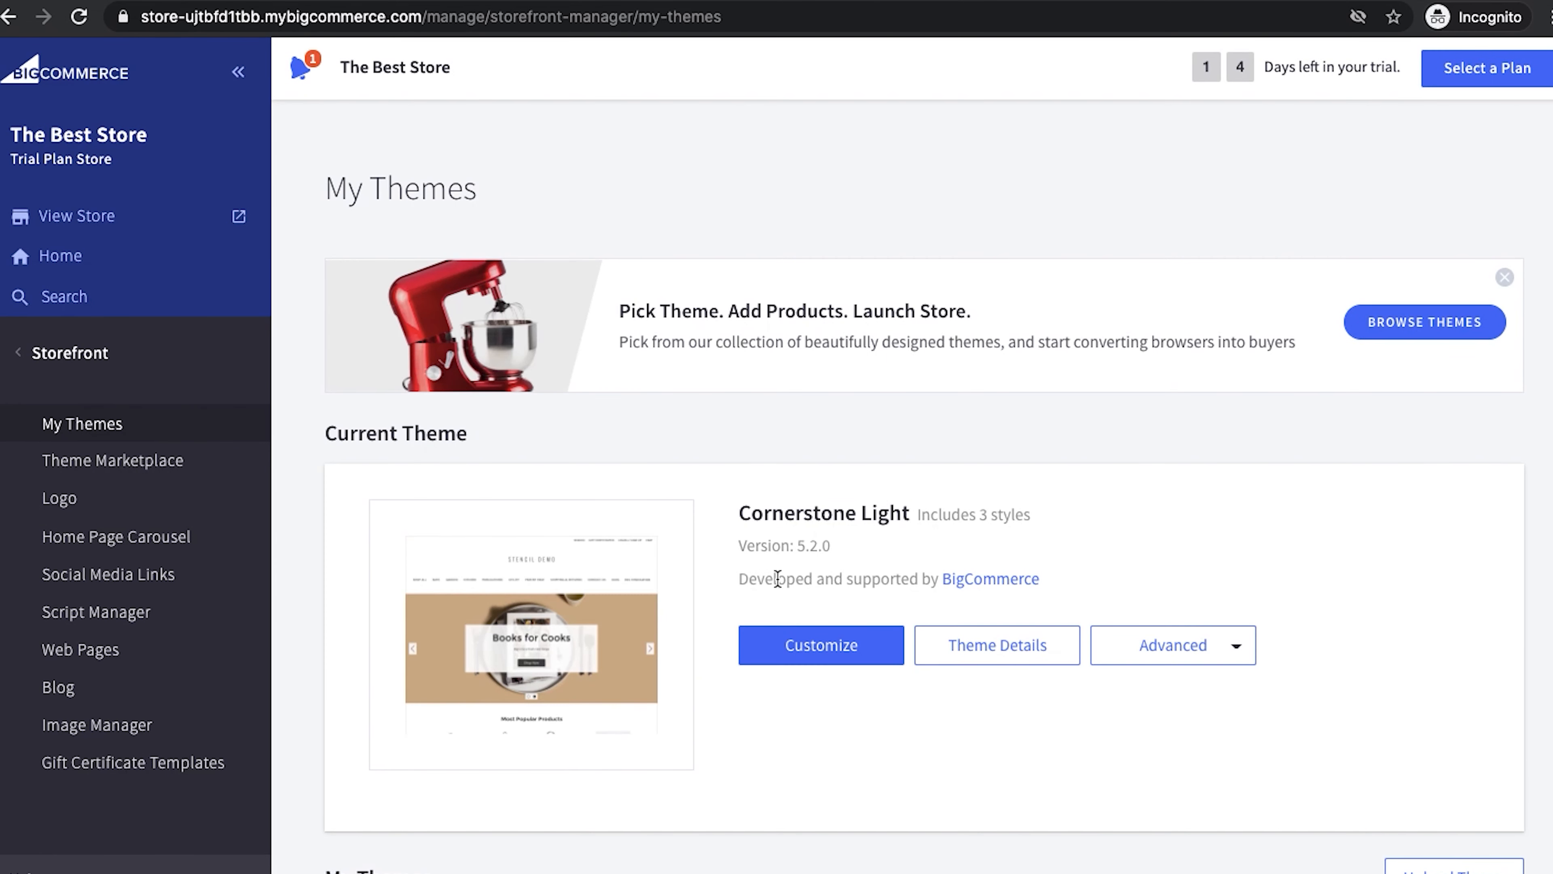
click(816, 654)
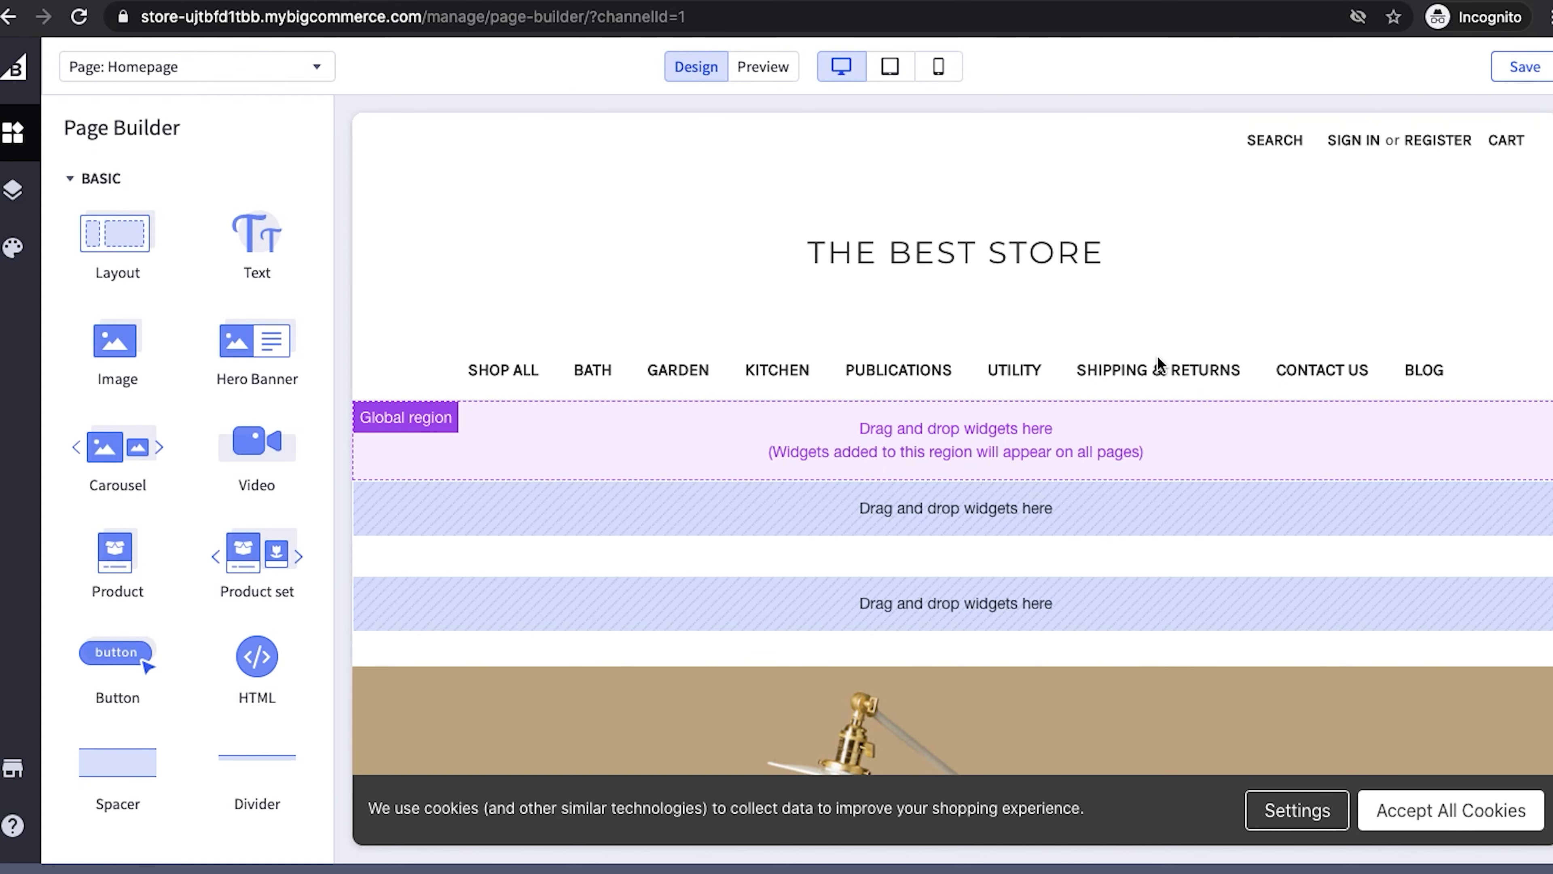
scroll(841, 262, down, 3)
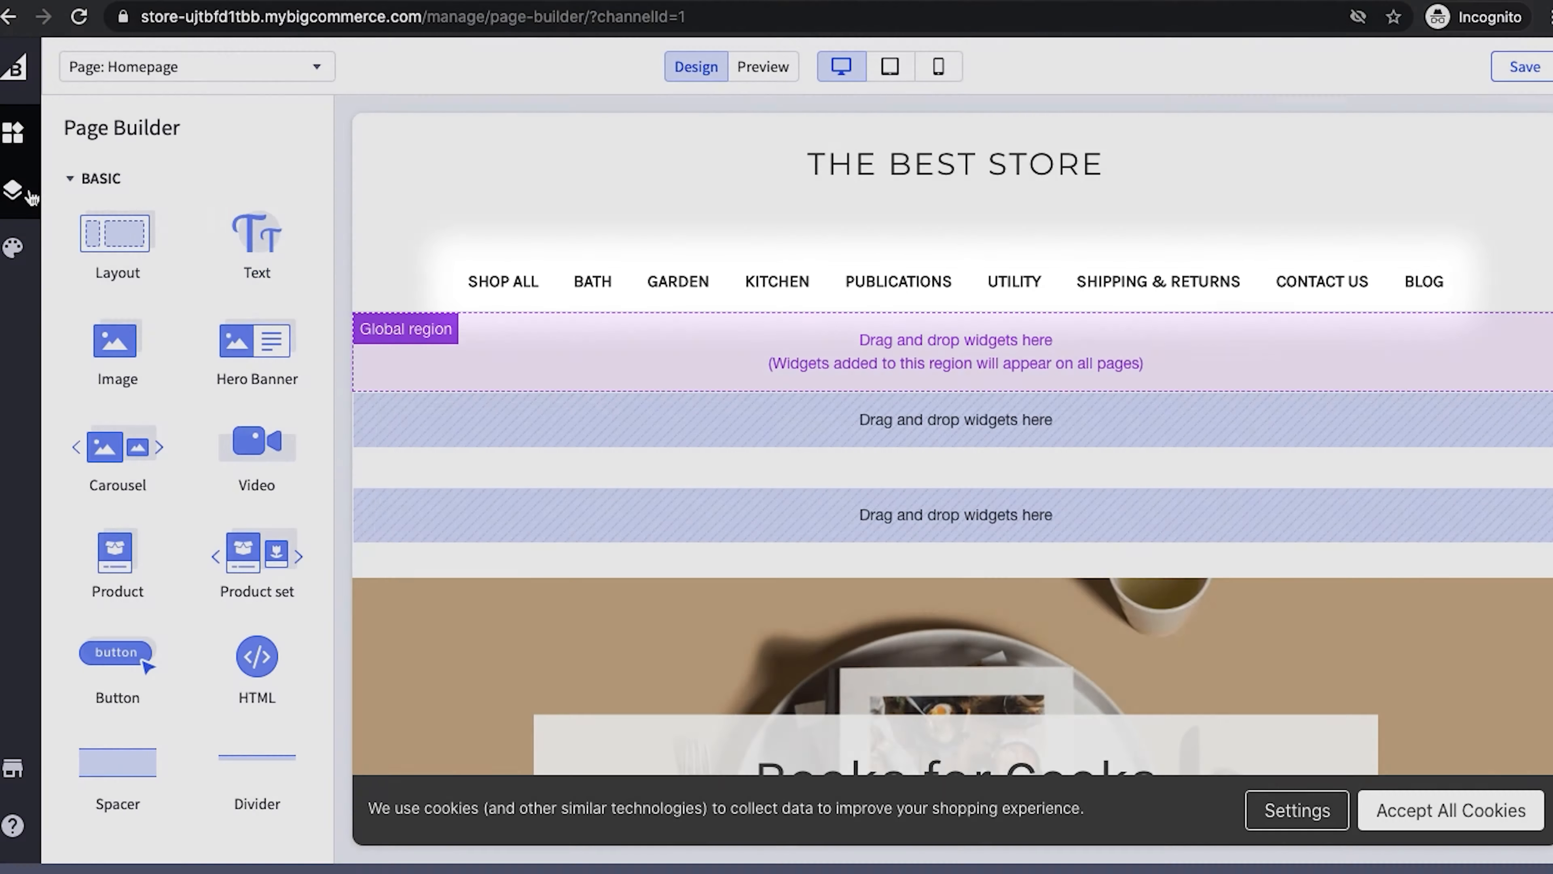
click(28, 193)
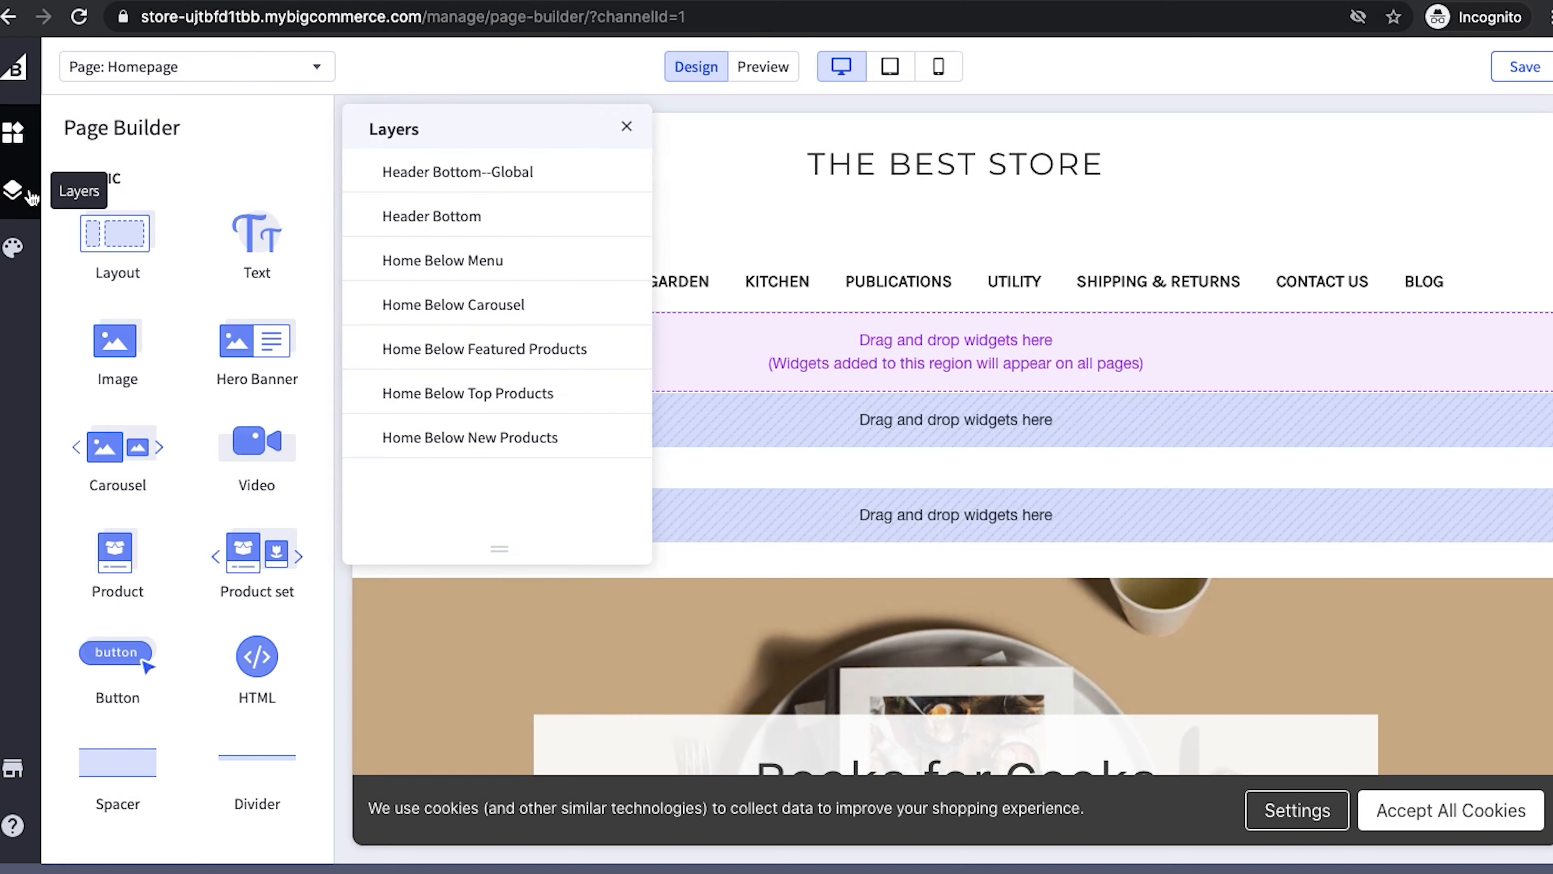
click(29, 194)
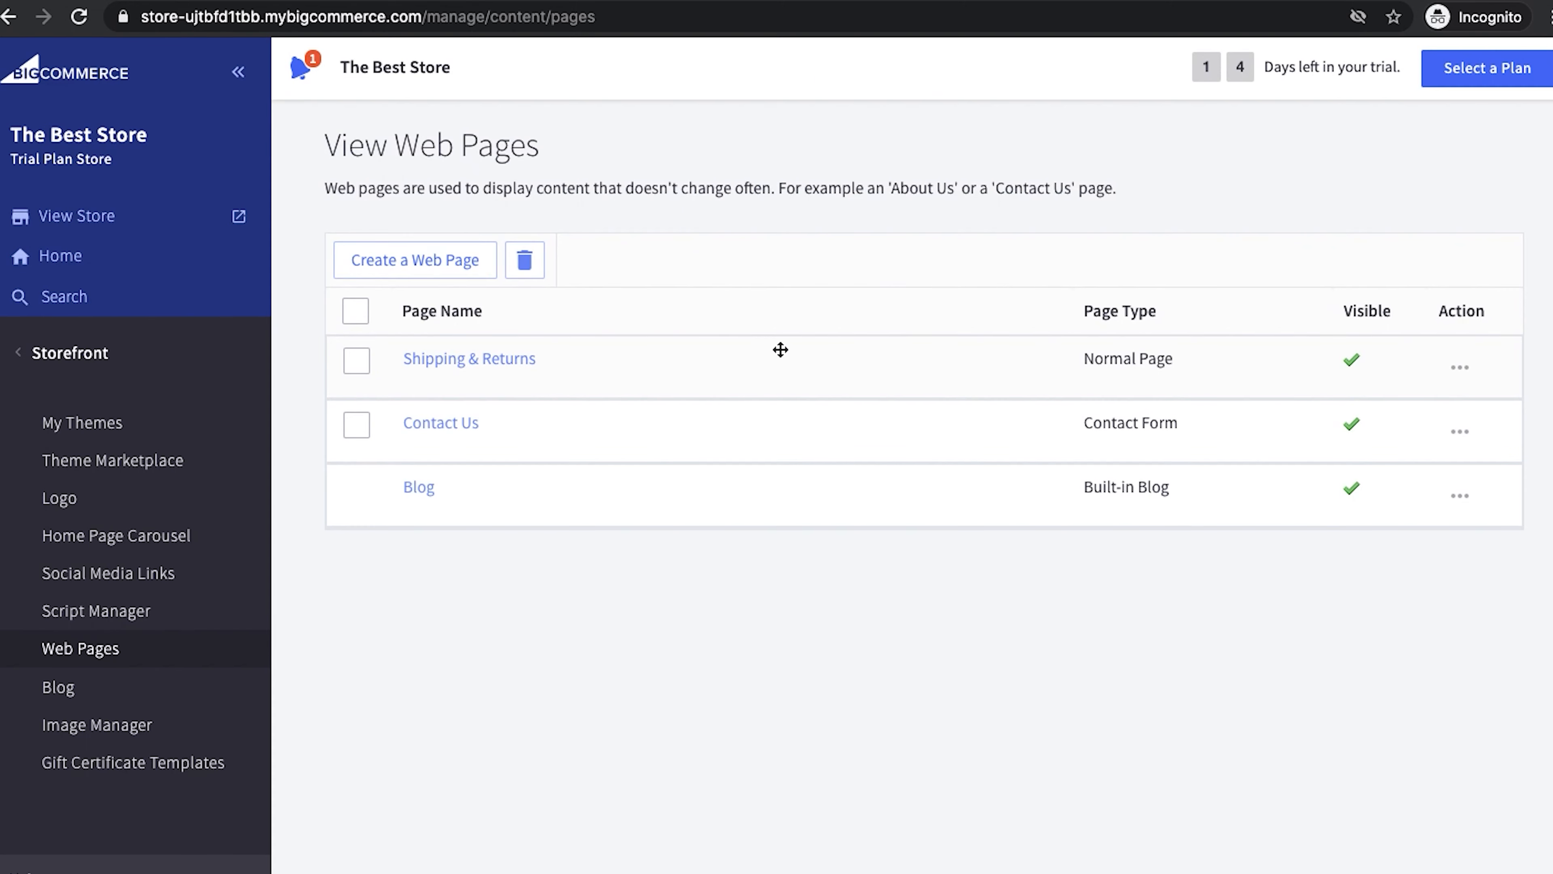
Open the Shipping & Returns web page for editing and review its page type, details, content and the navigation menu option's explanation.
click(1464, 364)
click(1419, 408)
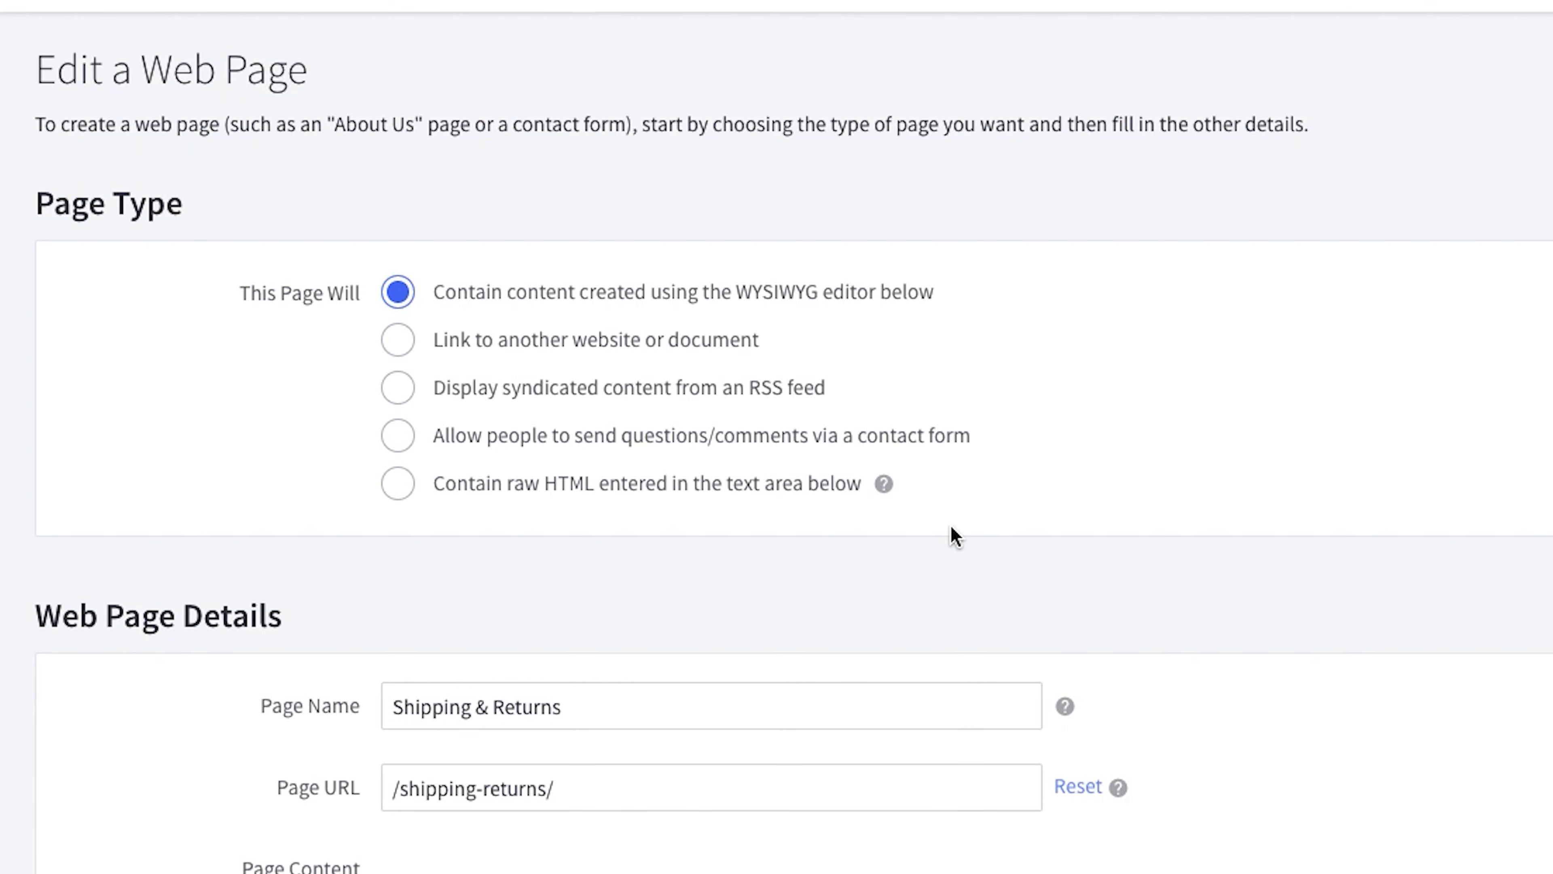
scroll(952, 527, down, 2)
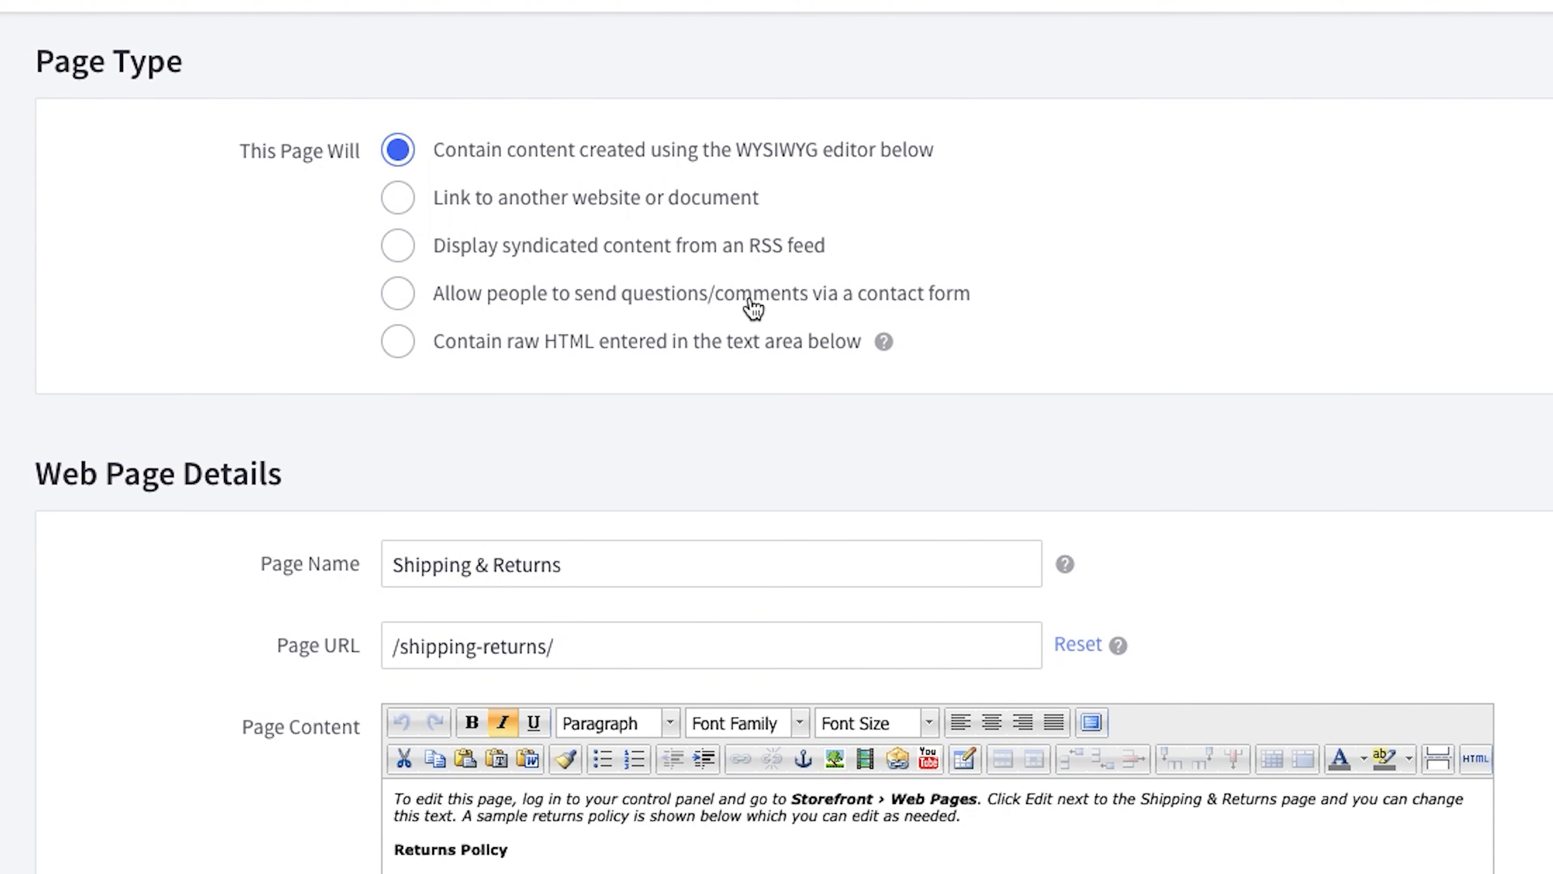
scroll(838, 337, down, 12)
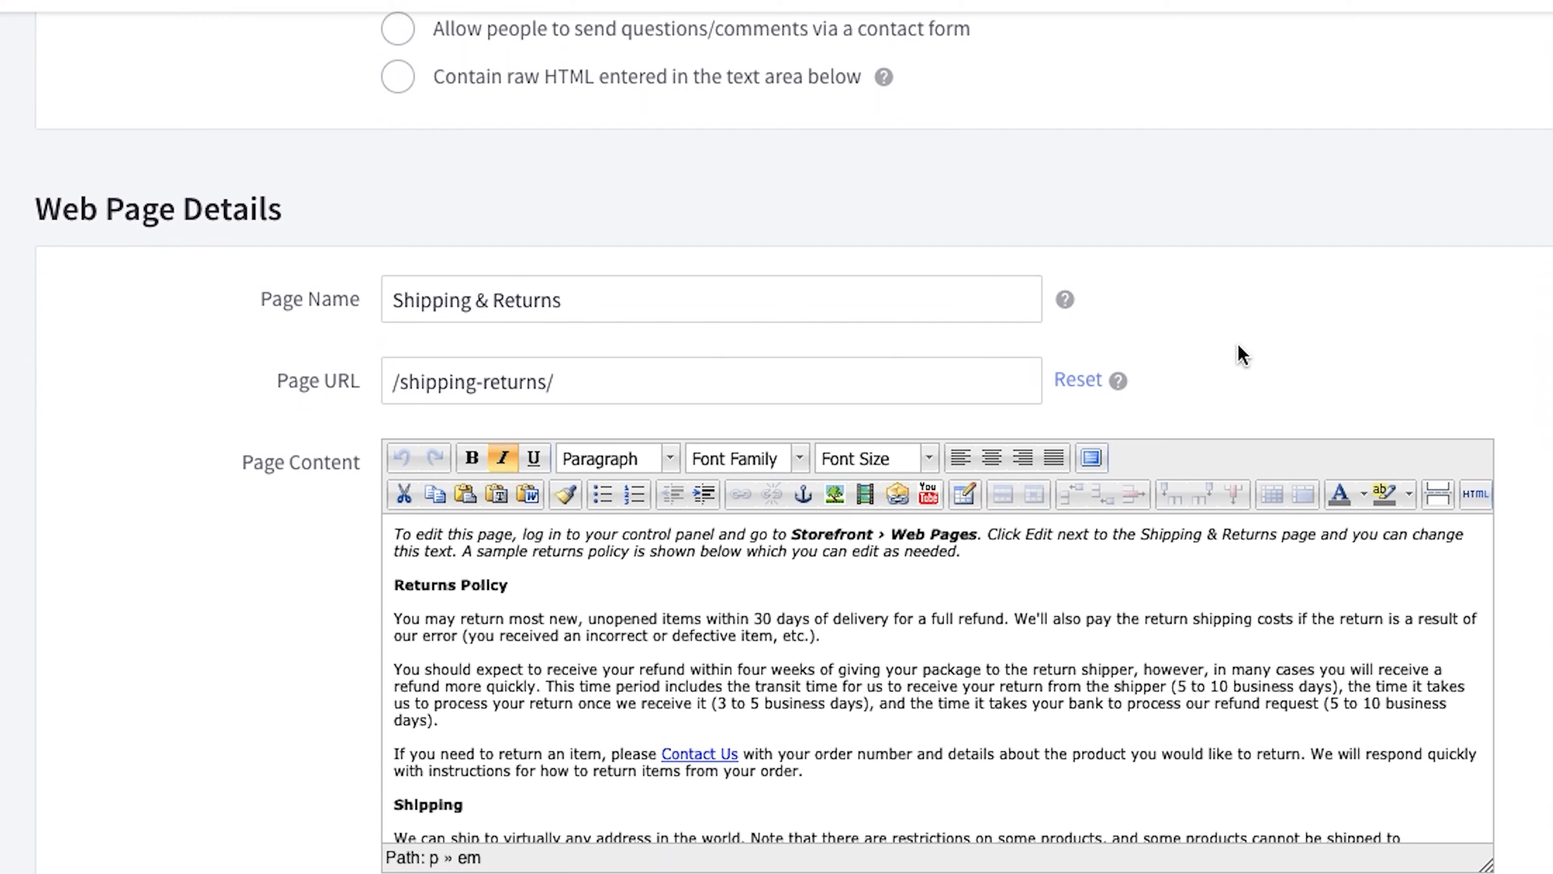
scroll(1235, 673, down, 5)
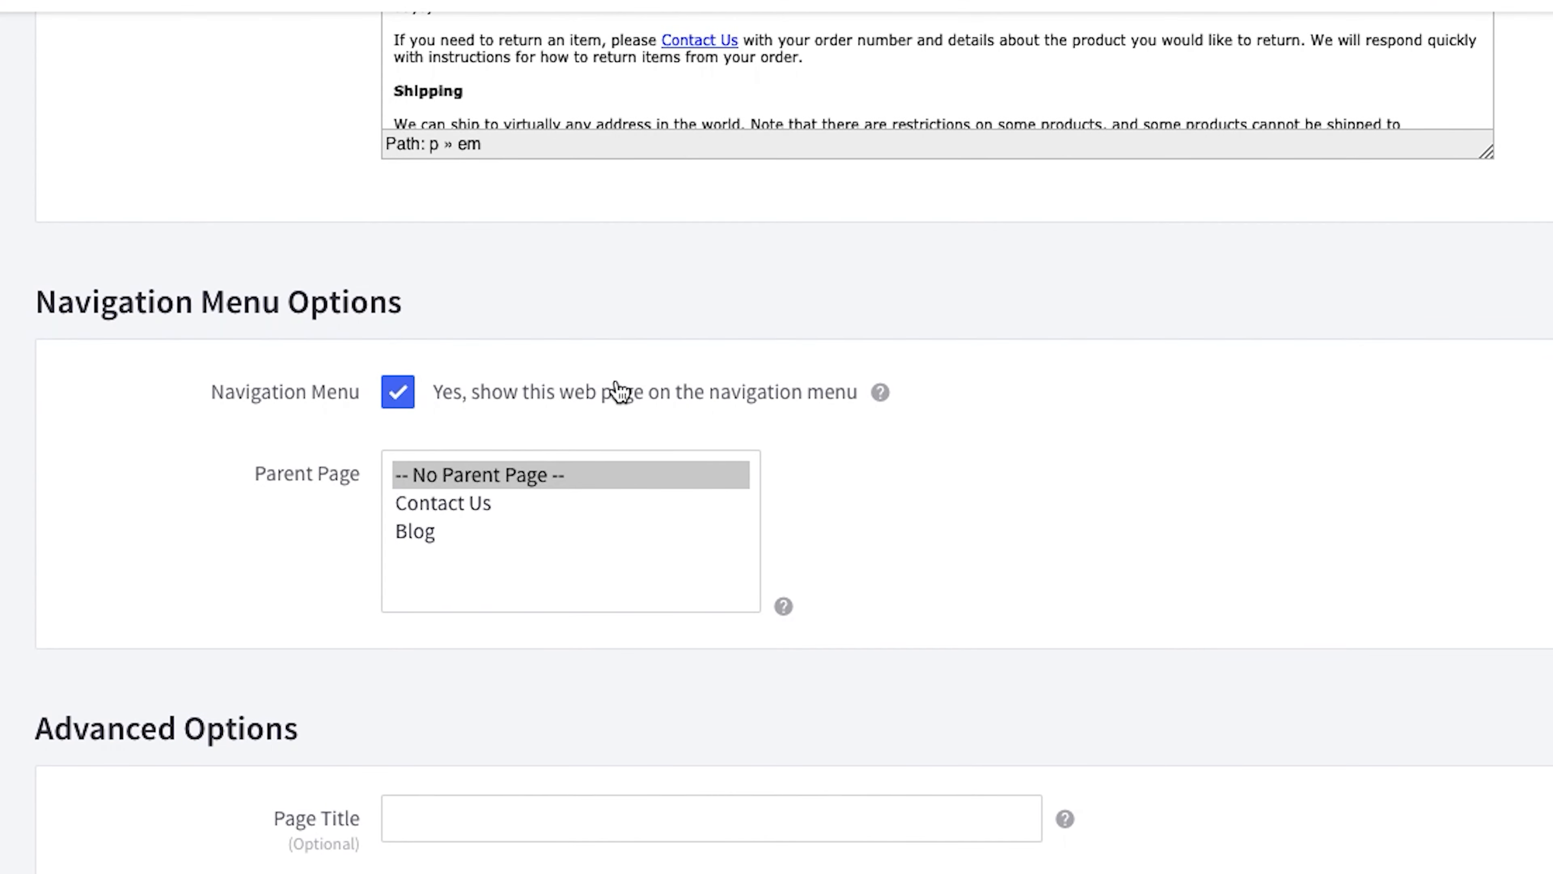
mouse_move(881, 394)
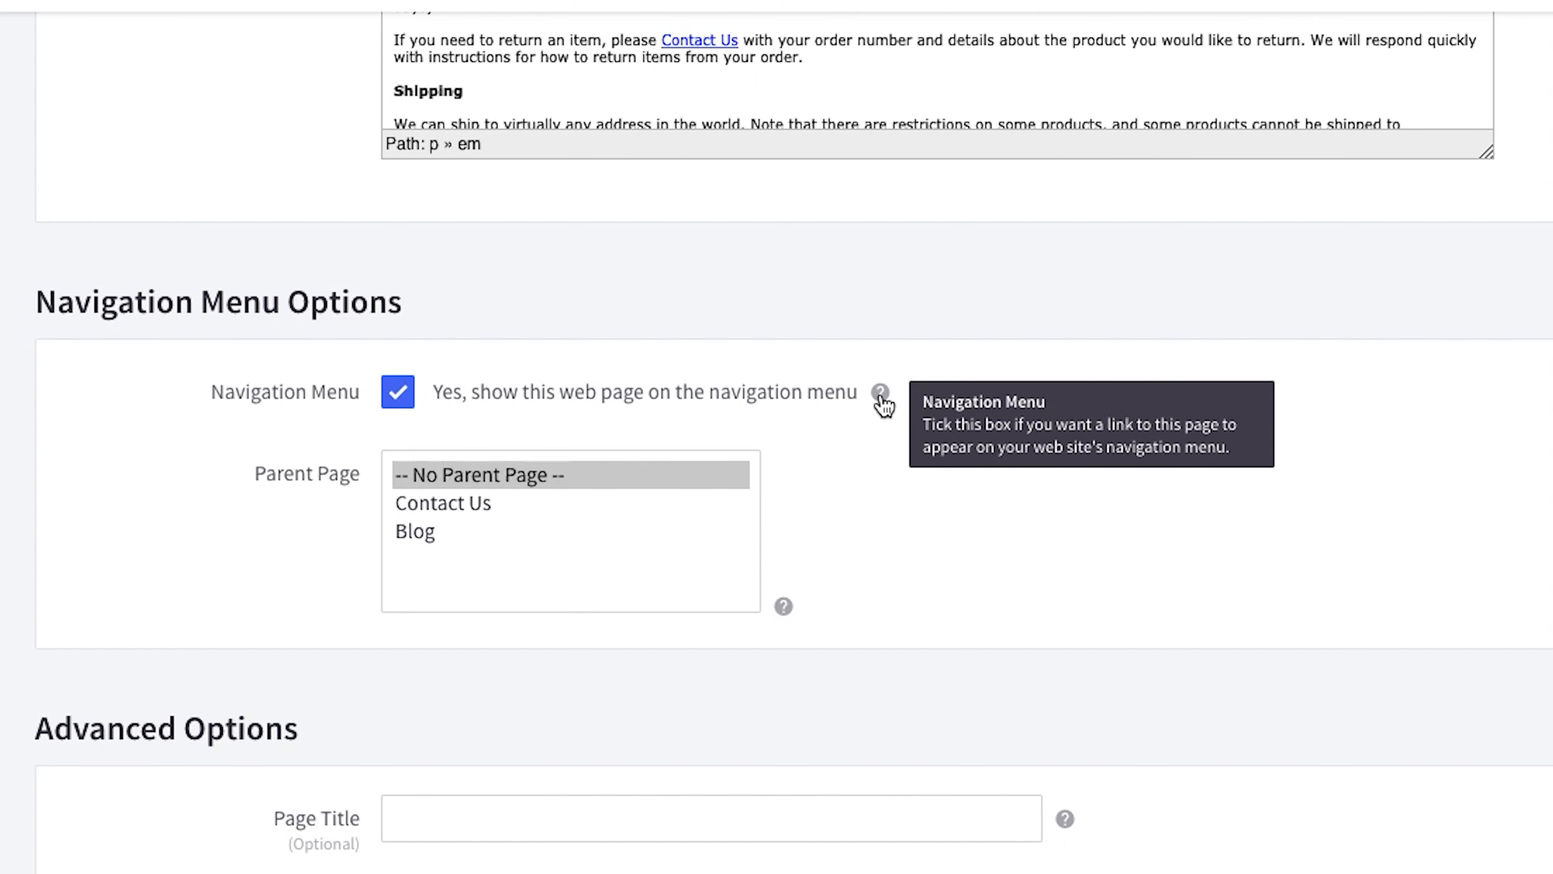
Set Contact Us as the parent page of the Shipping & Returns page.
scroll(918, 517, down, 2)
click(475, 380)
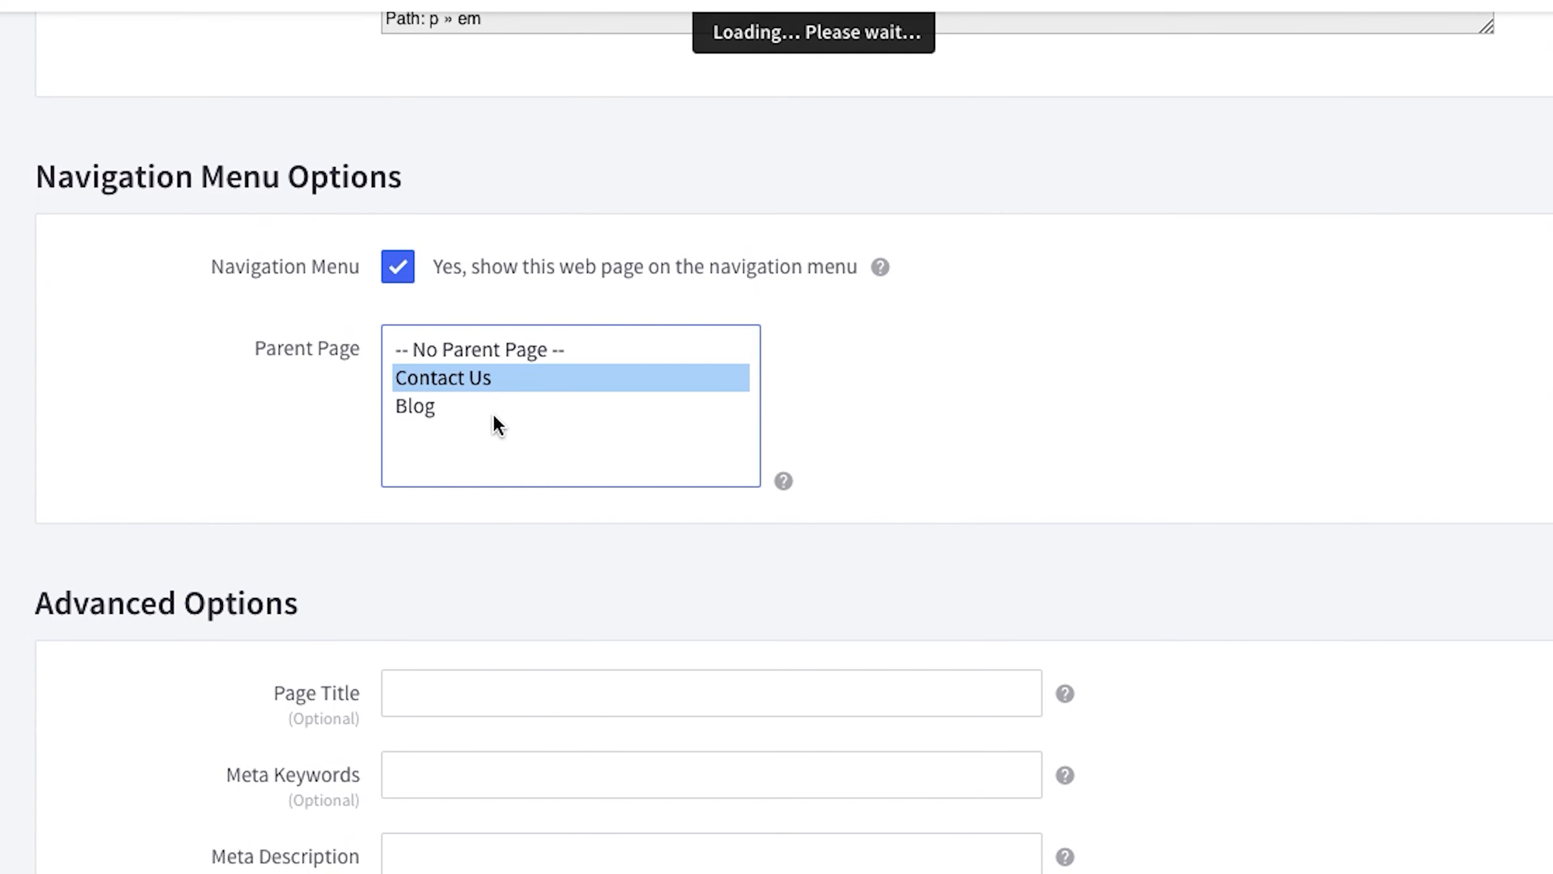
click(495, 411)
click(614, 388)
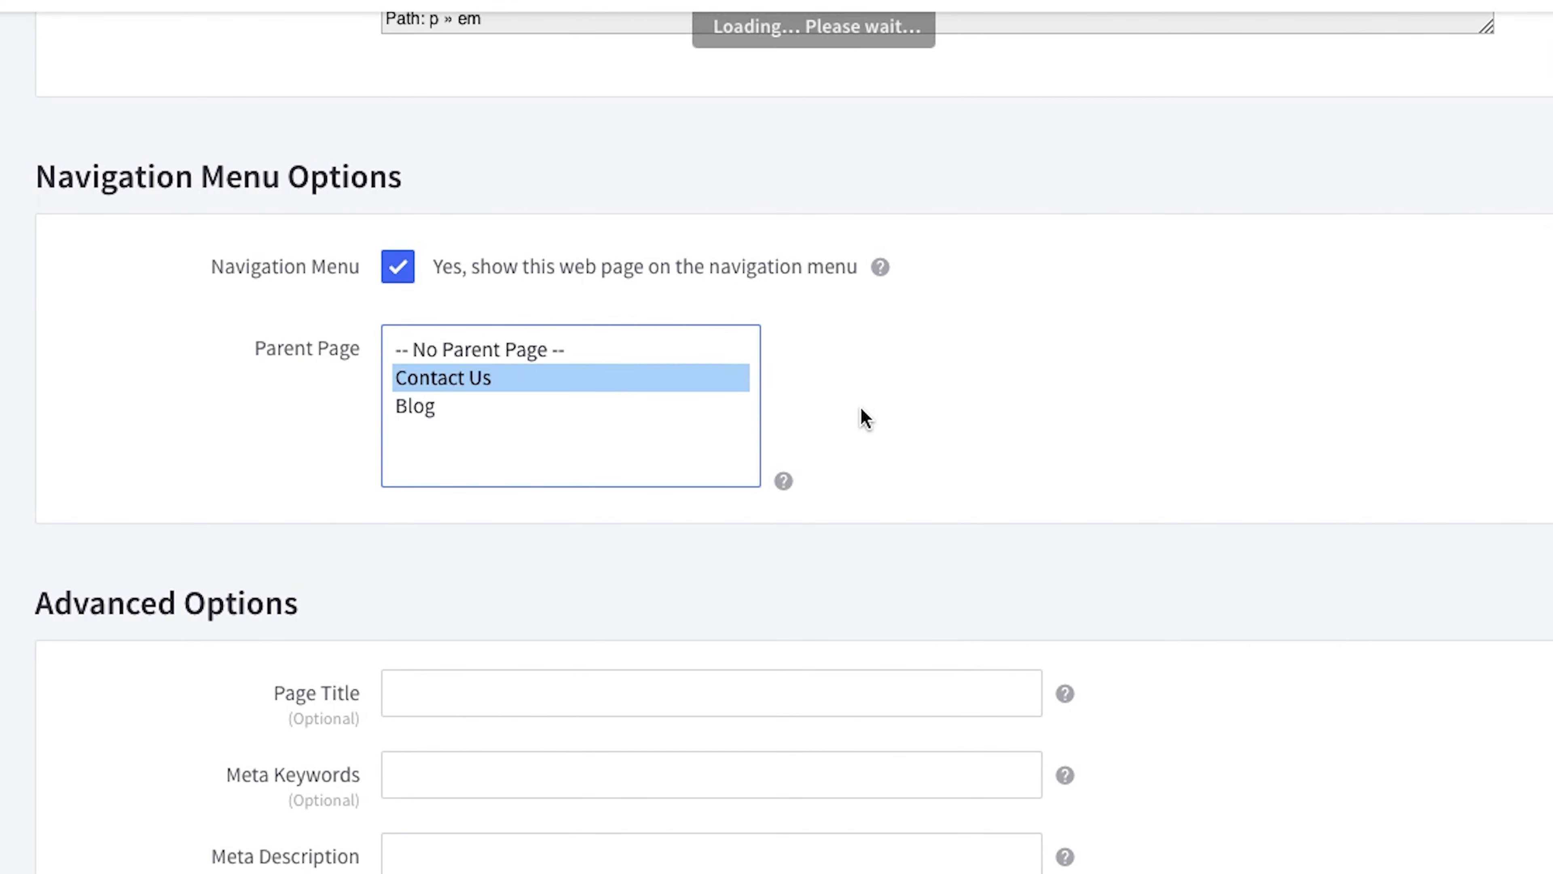
Review the web page's advanced options, from page title and meta fields to template layout, home page display and sort order.
scroll(865, 420, down, 5)
scroll(1295, 524, down, 2)
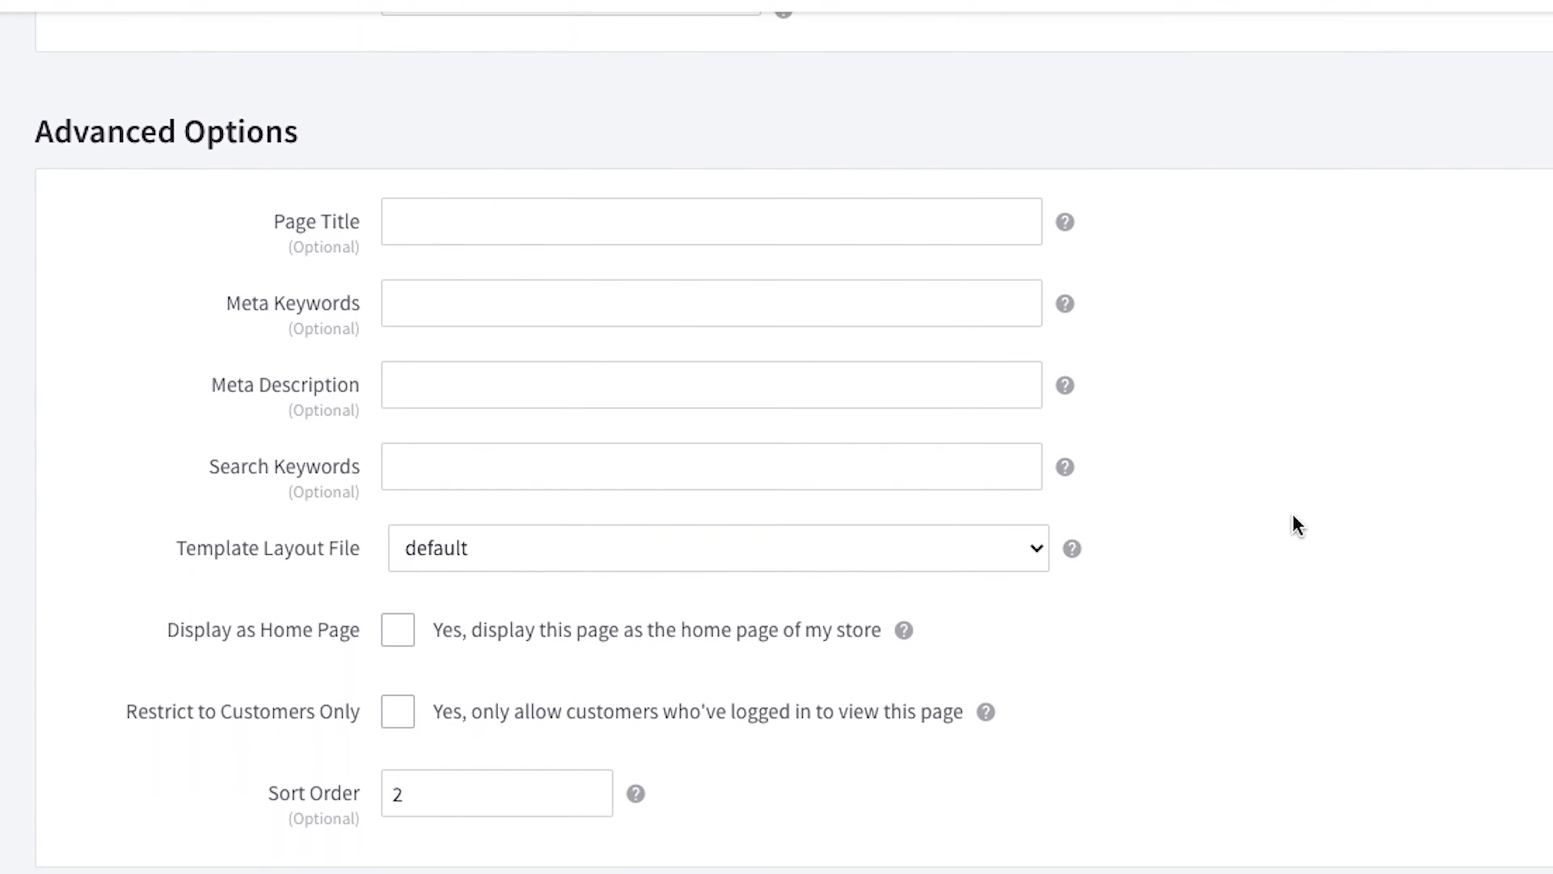
scroll(1295, 524, down, 2)
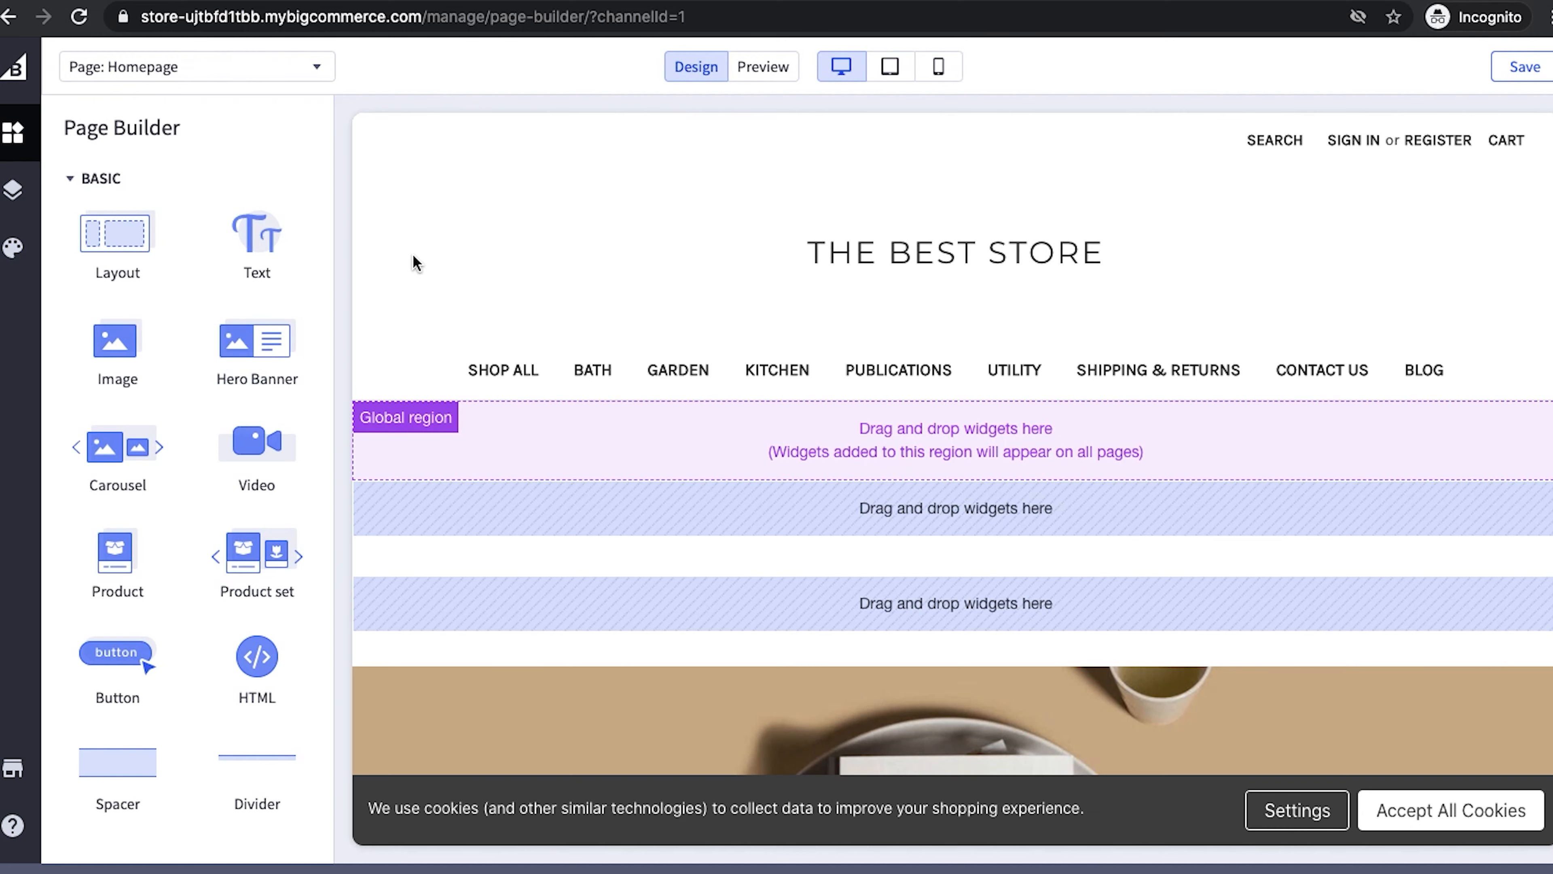
Look over the whole homepage in the page builder, from the header and carousel to the product sections and footer.
scroll(412, 254, down, 6)
scroll(412, 255, down, 7)
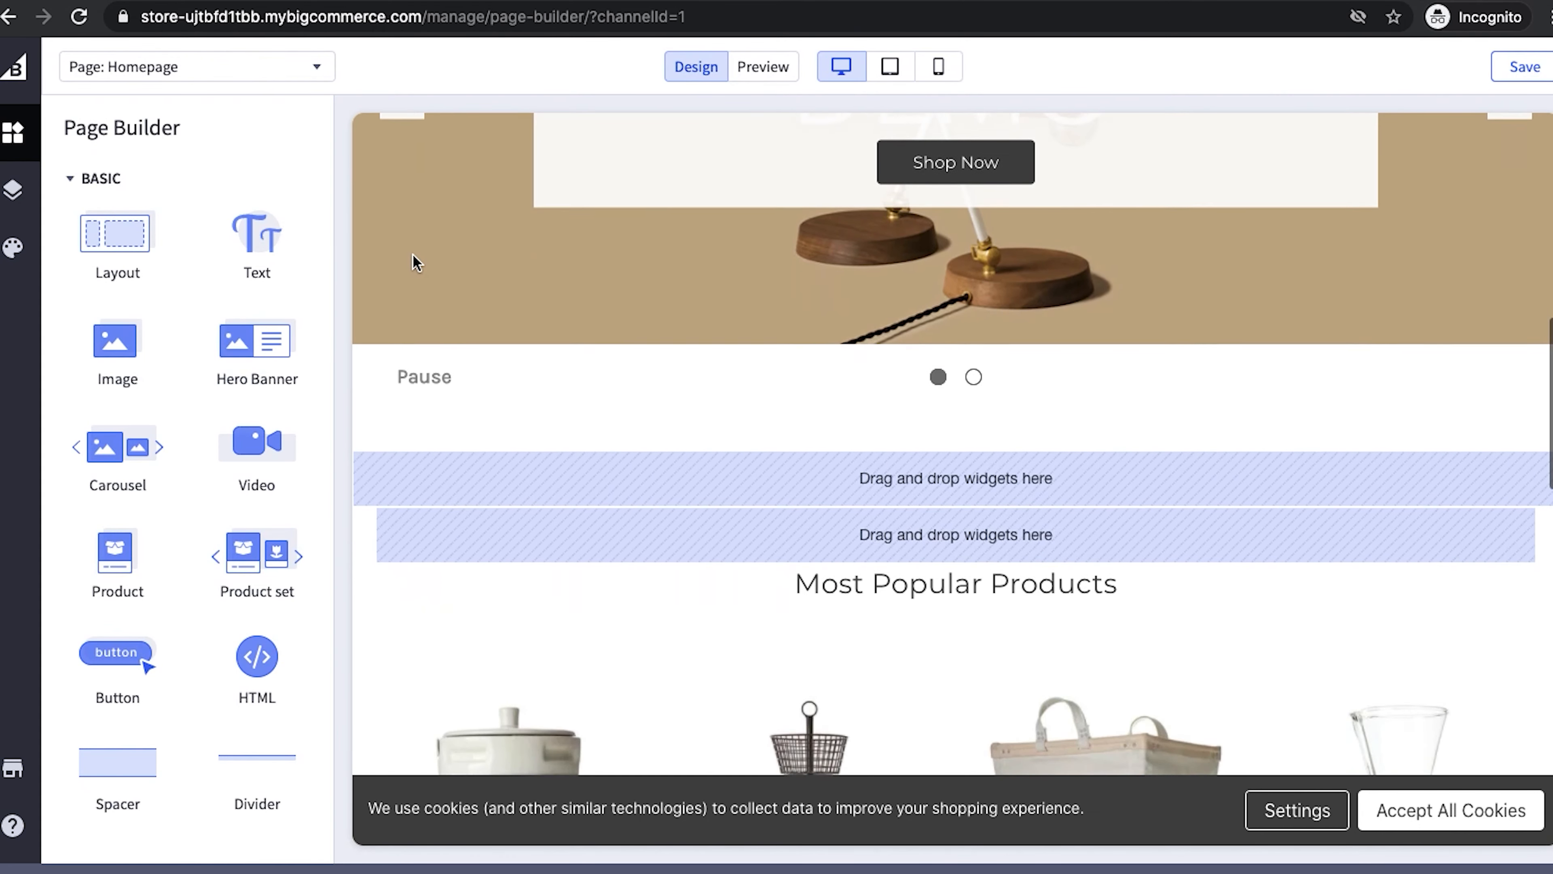
scroll(413, 256, down, 10)
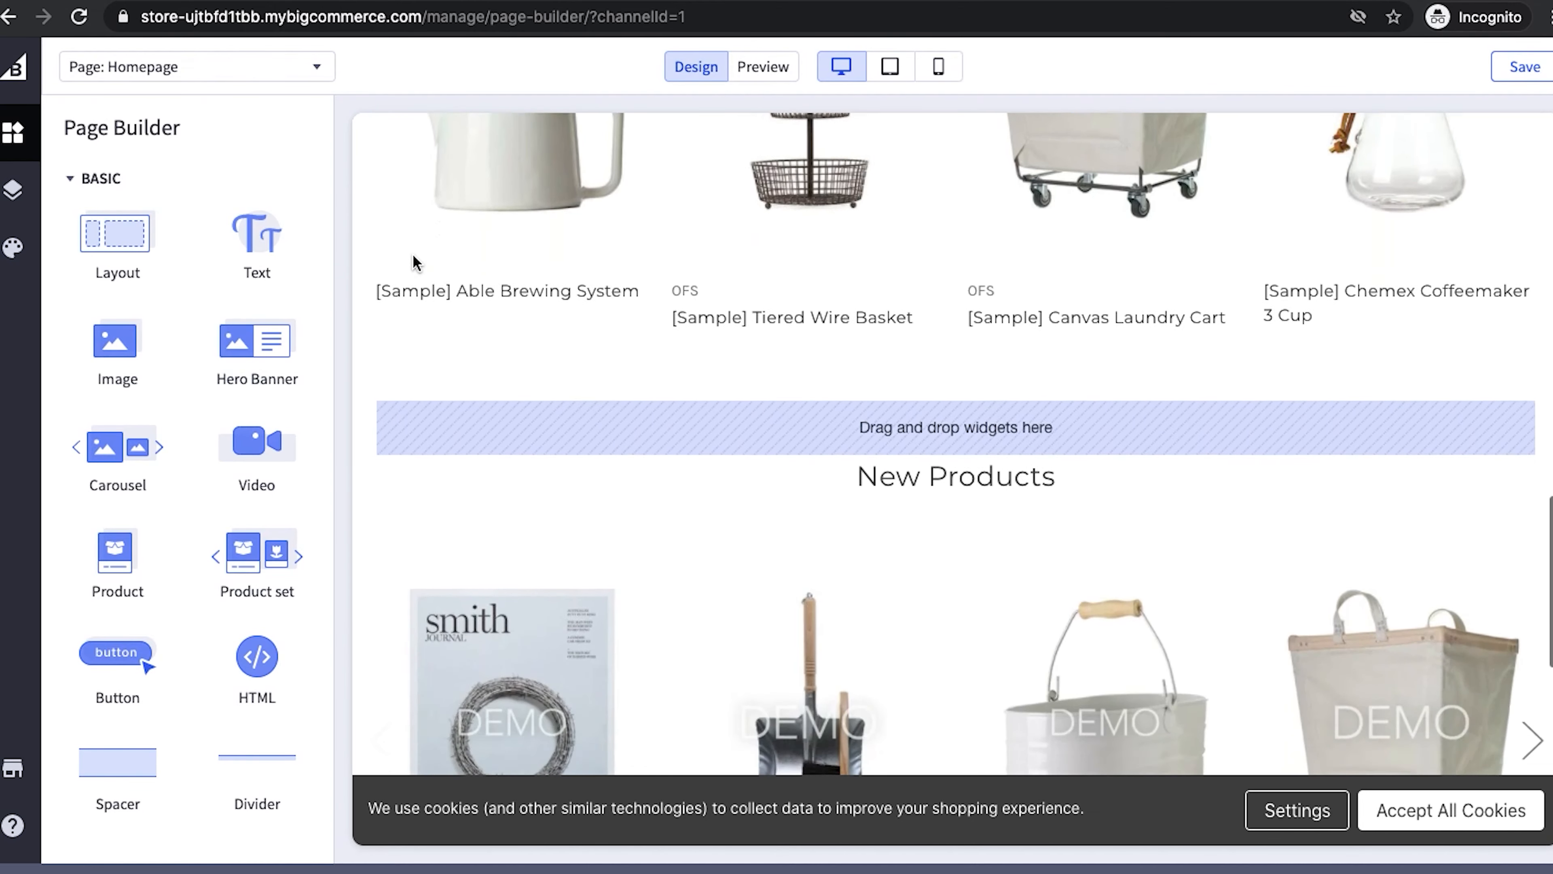
scroll(413, 254, down, 12)
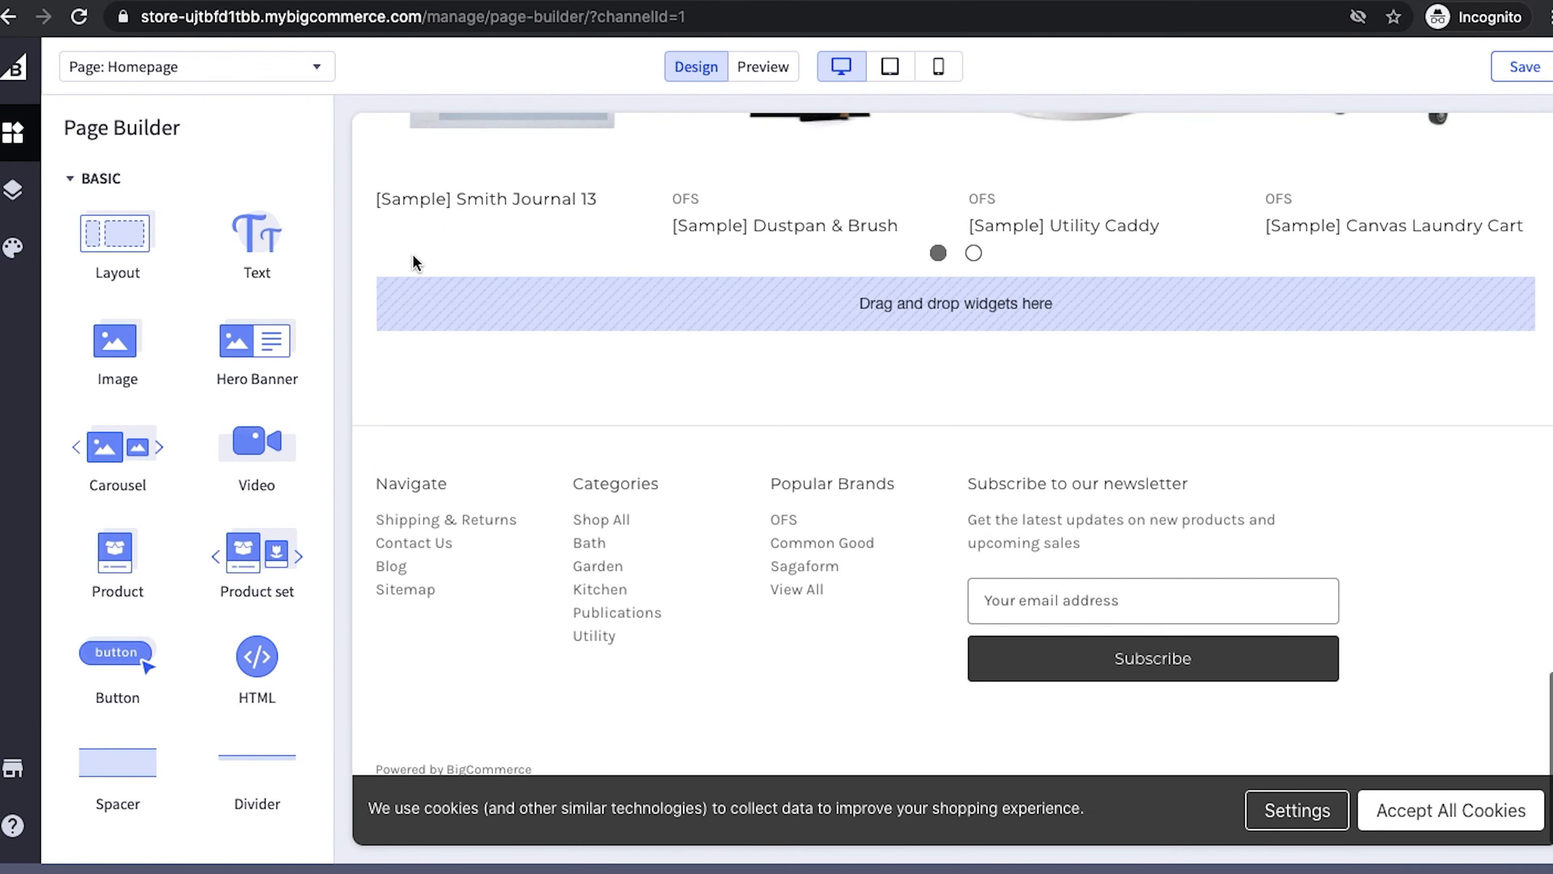
scroll(413, 254, up, 20)
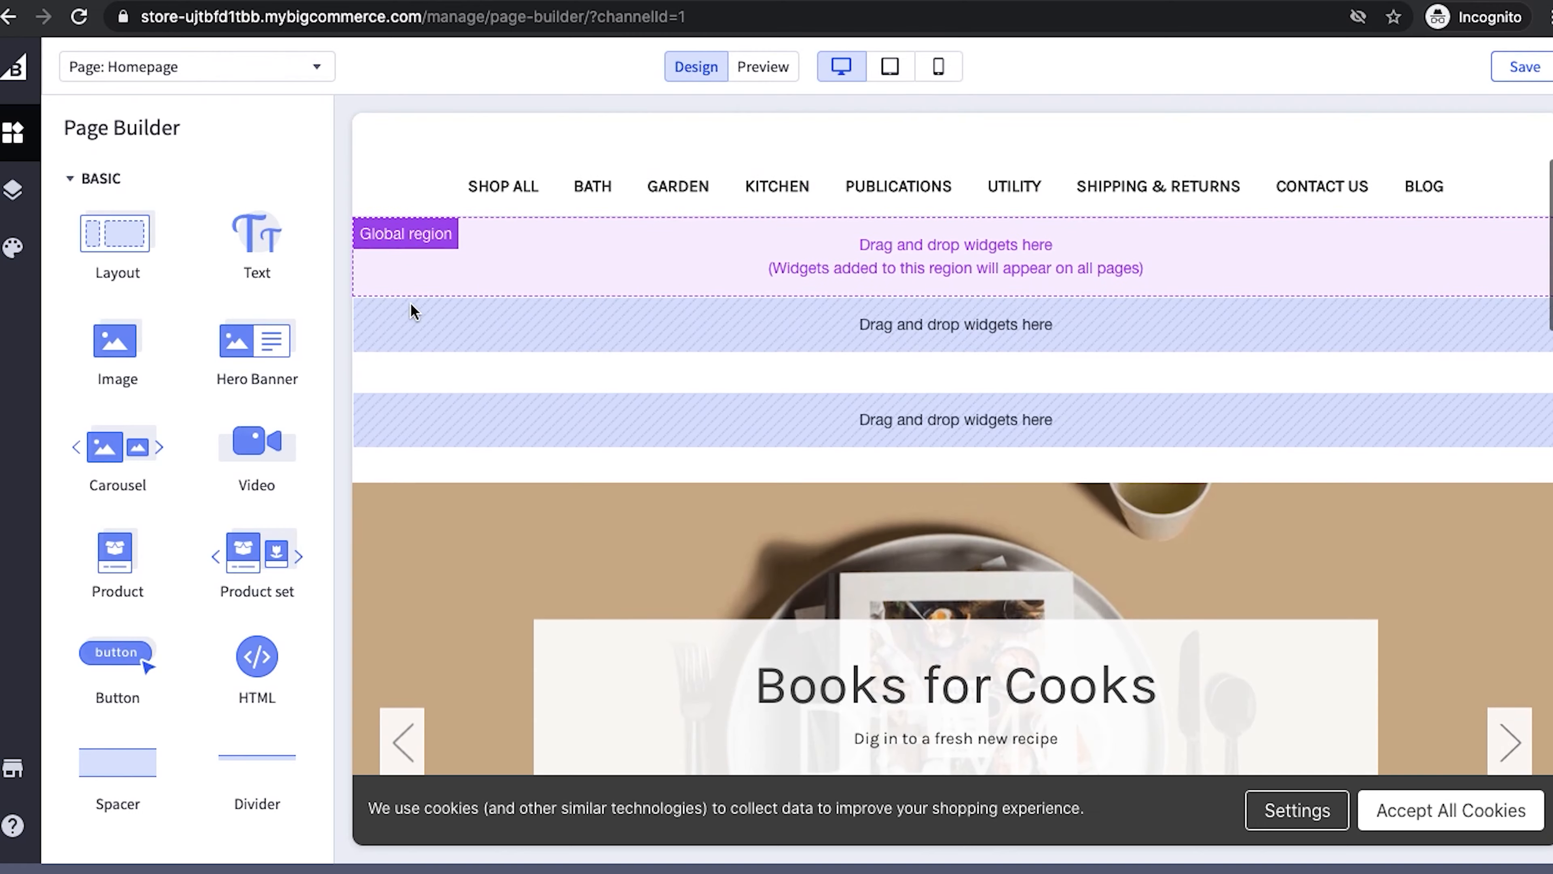
scroll(410, 302, up, 1)
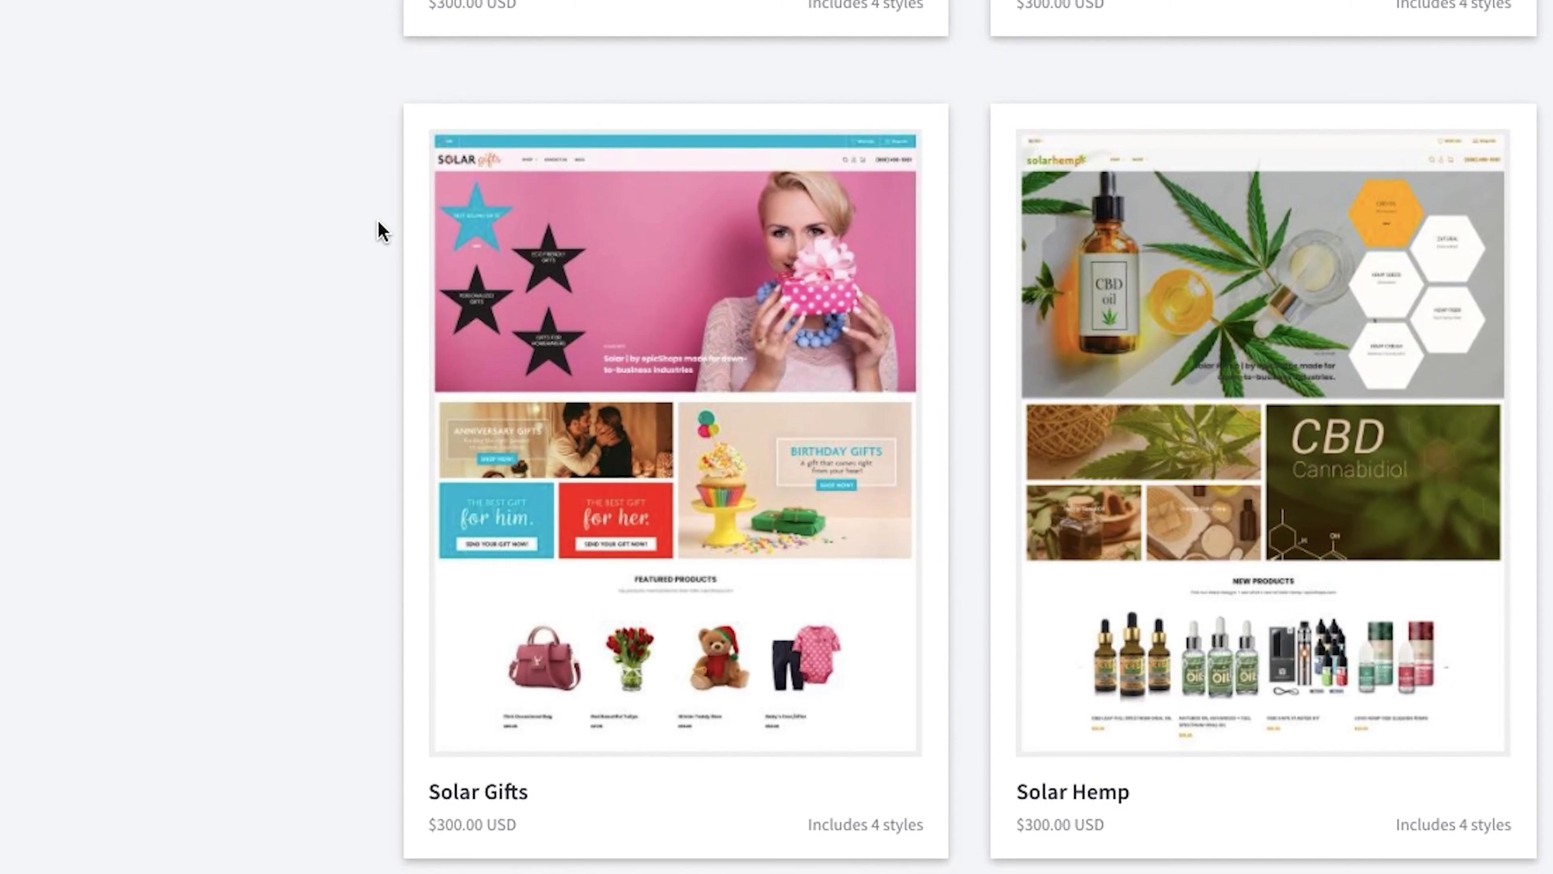
Browse the theme marketplace listings and compare the designs, prices and included styles of the available themes.
scroll(379, 230, down, 2)
scroll(378, 230, down, 10)
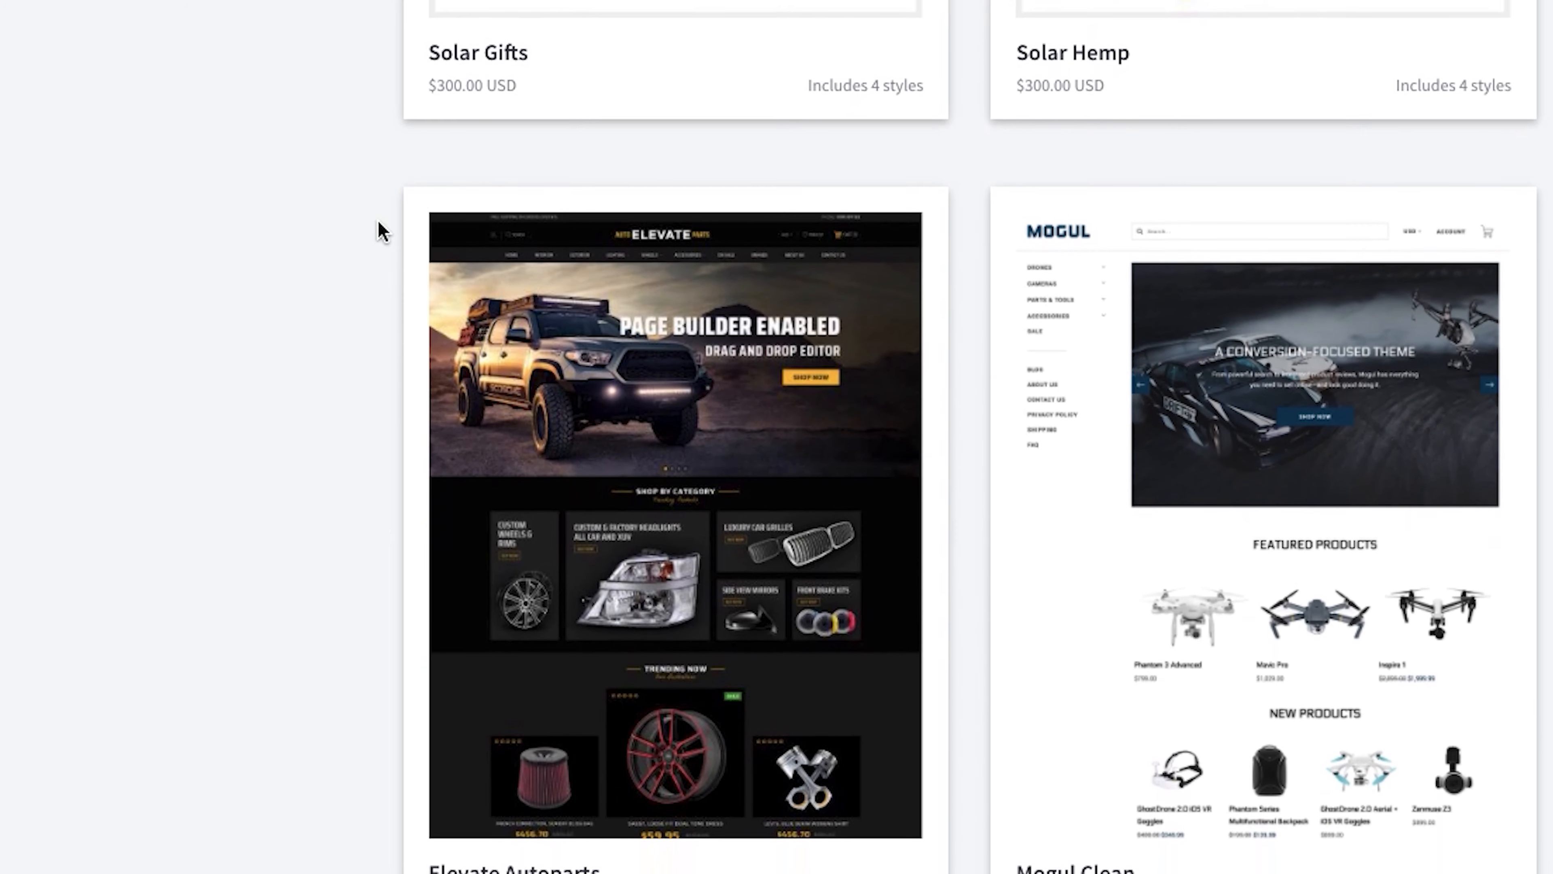
scroll(381, 231, down, 11)
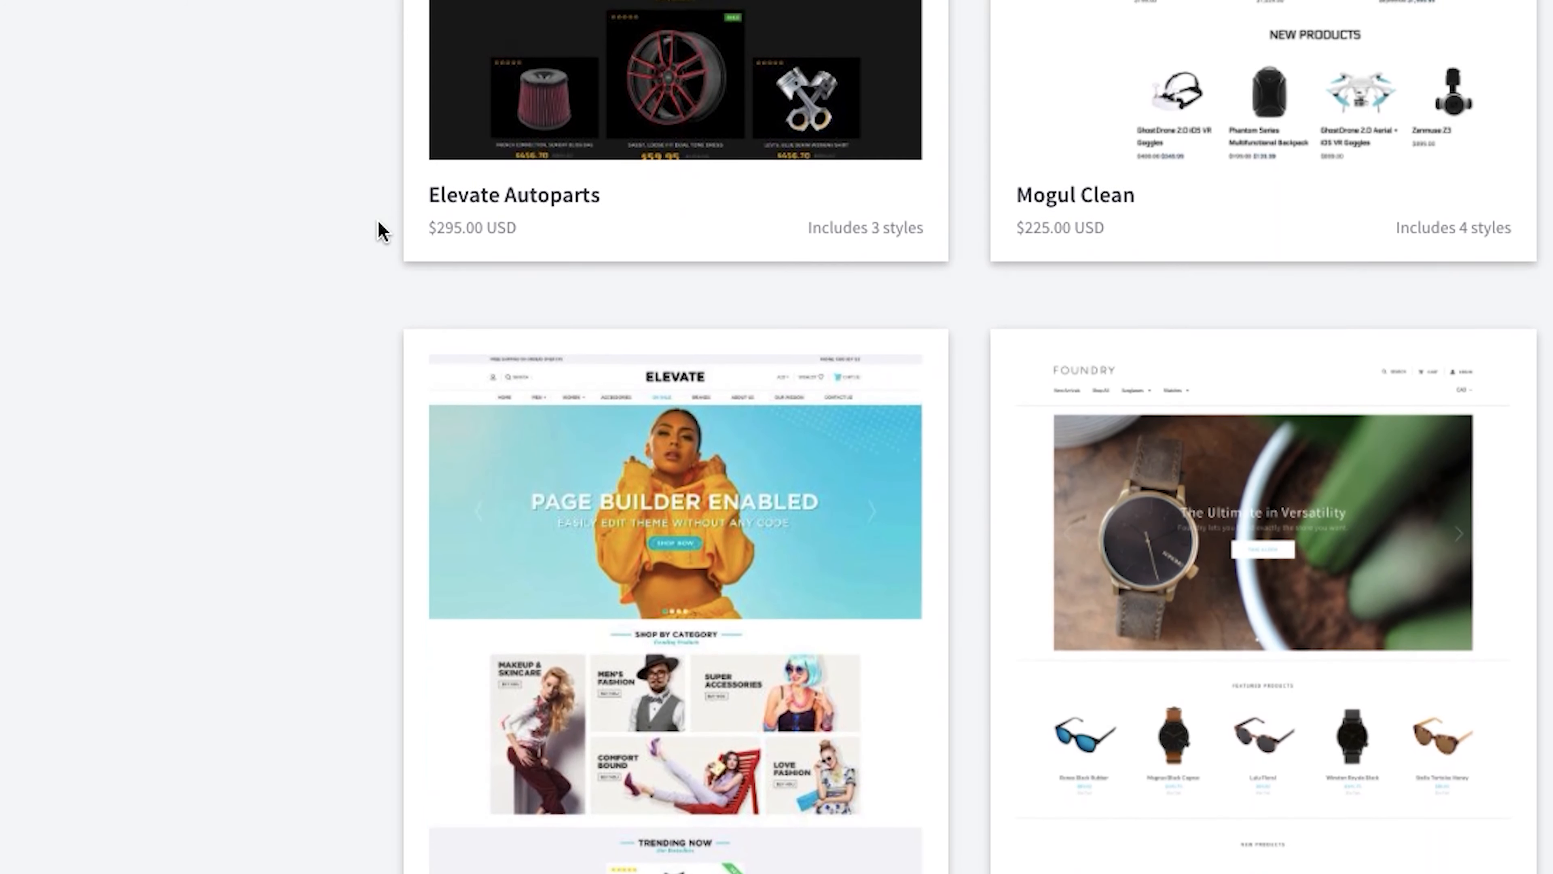
scroll(380, 231, down, 13)
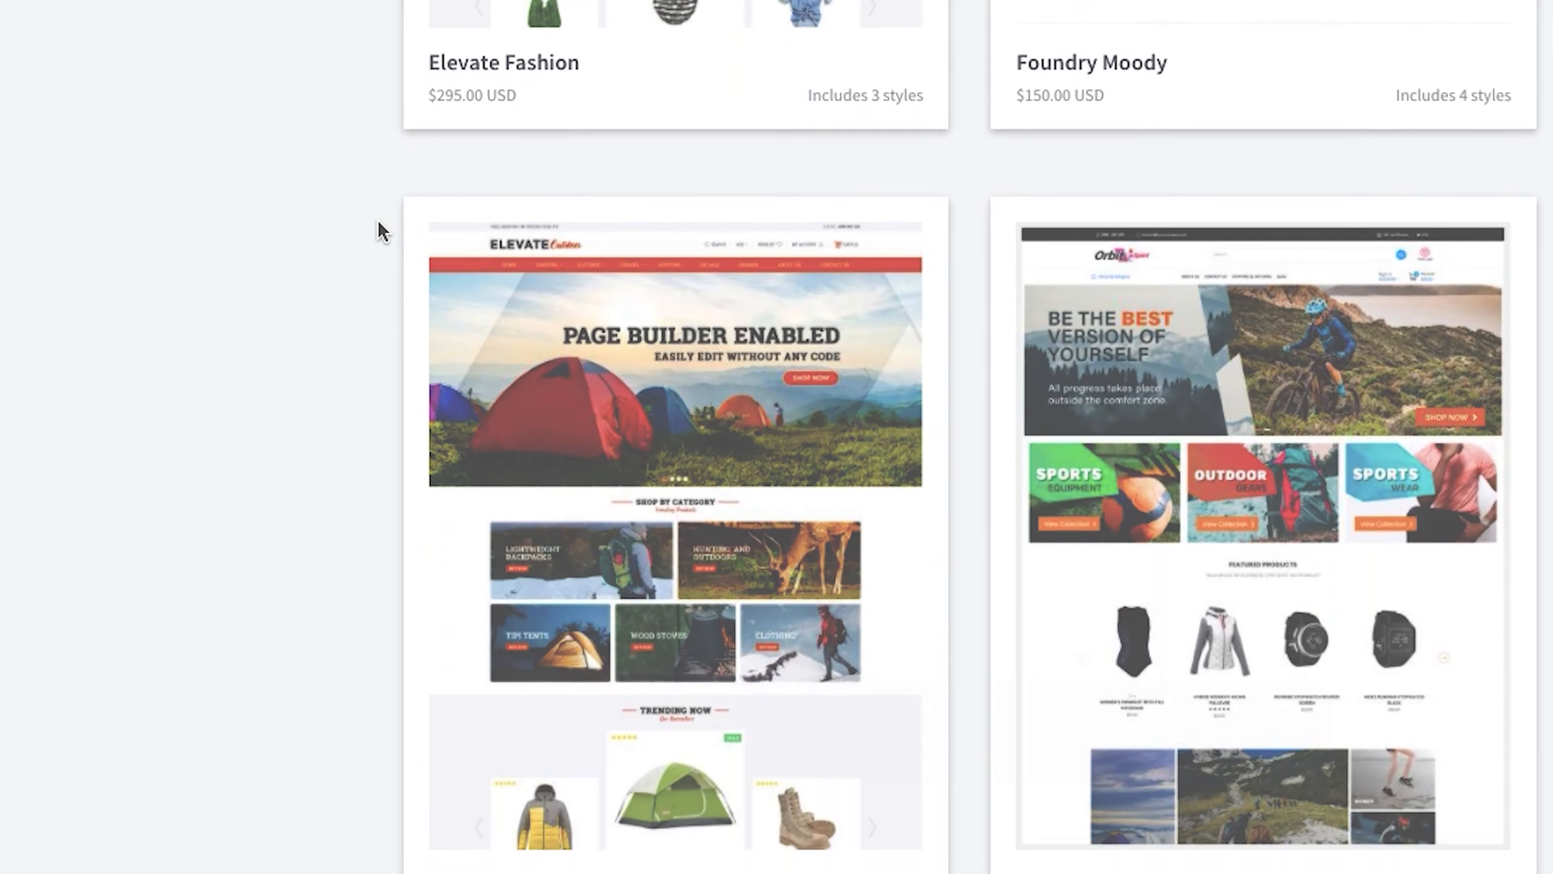
scroll(382, 231, down, 4)
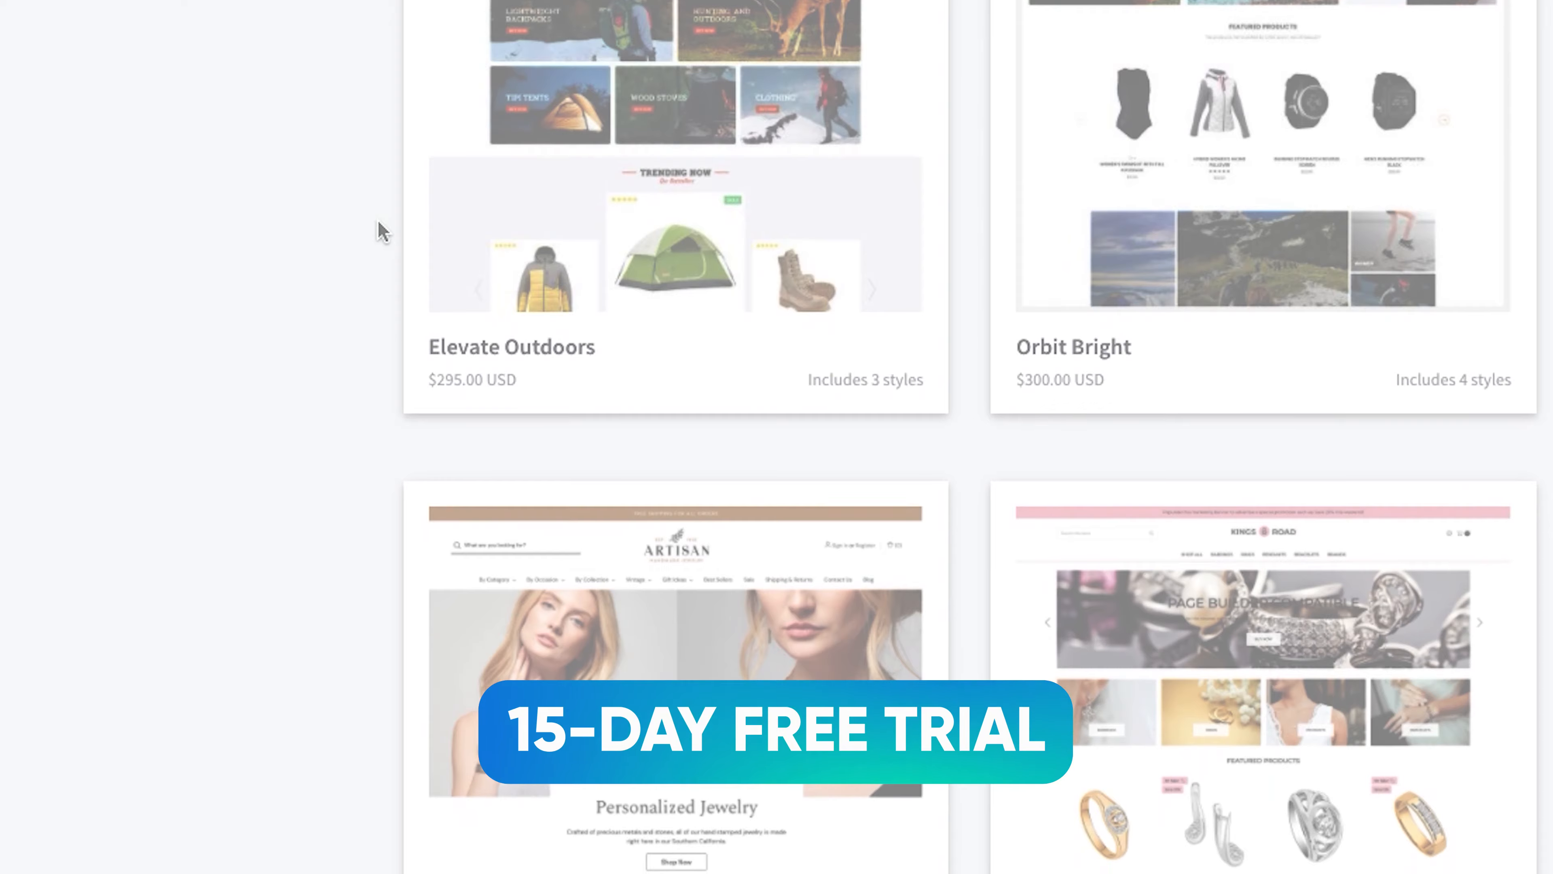
scroll(381, 232, down, 4)
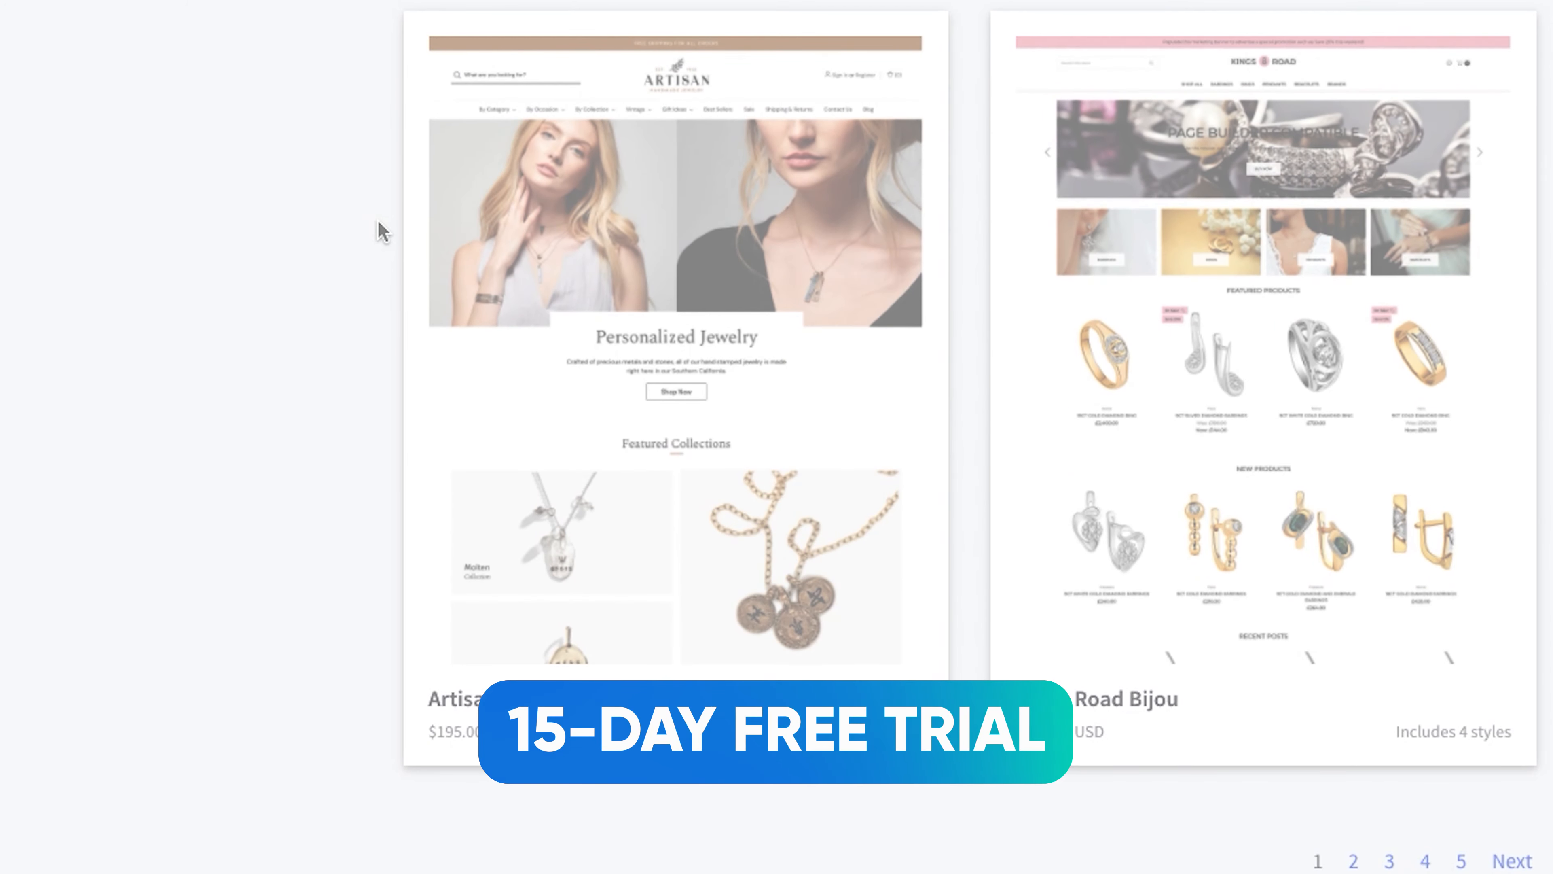
scroll(381, 231, up, 20)
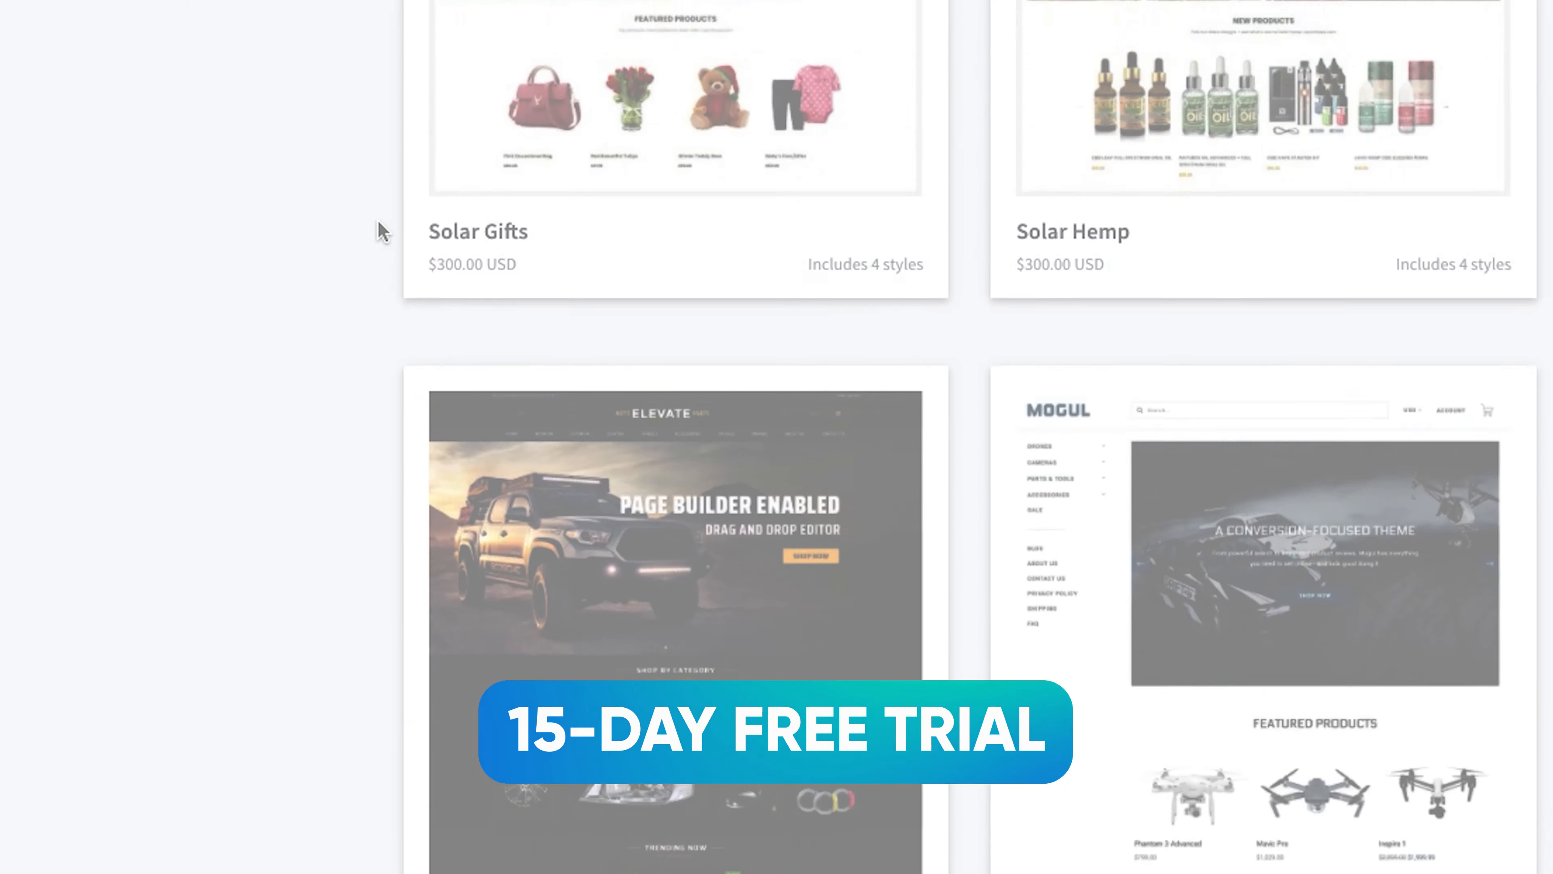
scroll(381, 231, up, 6)
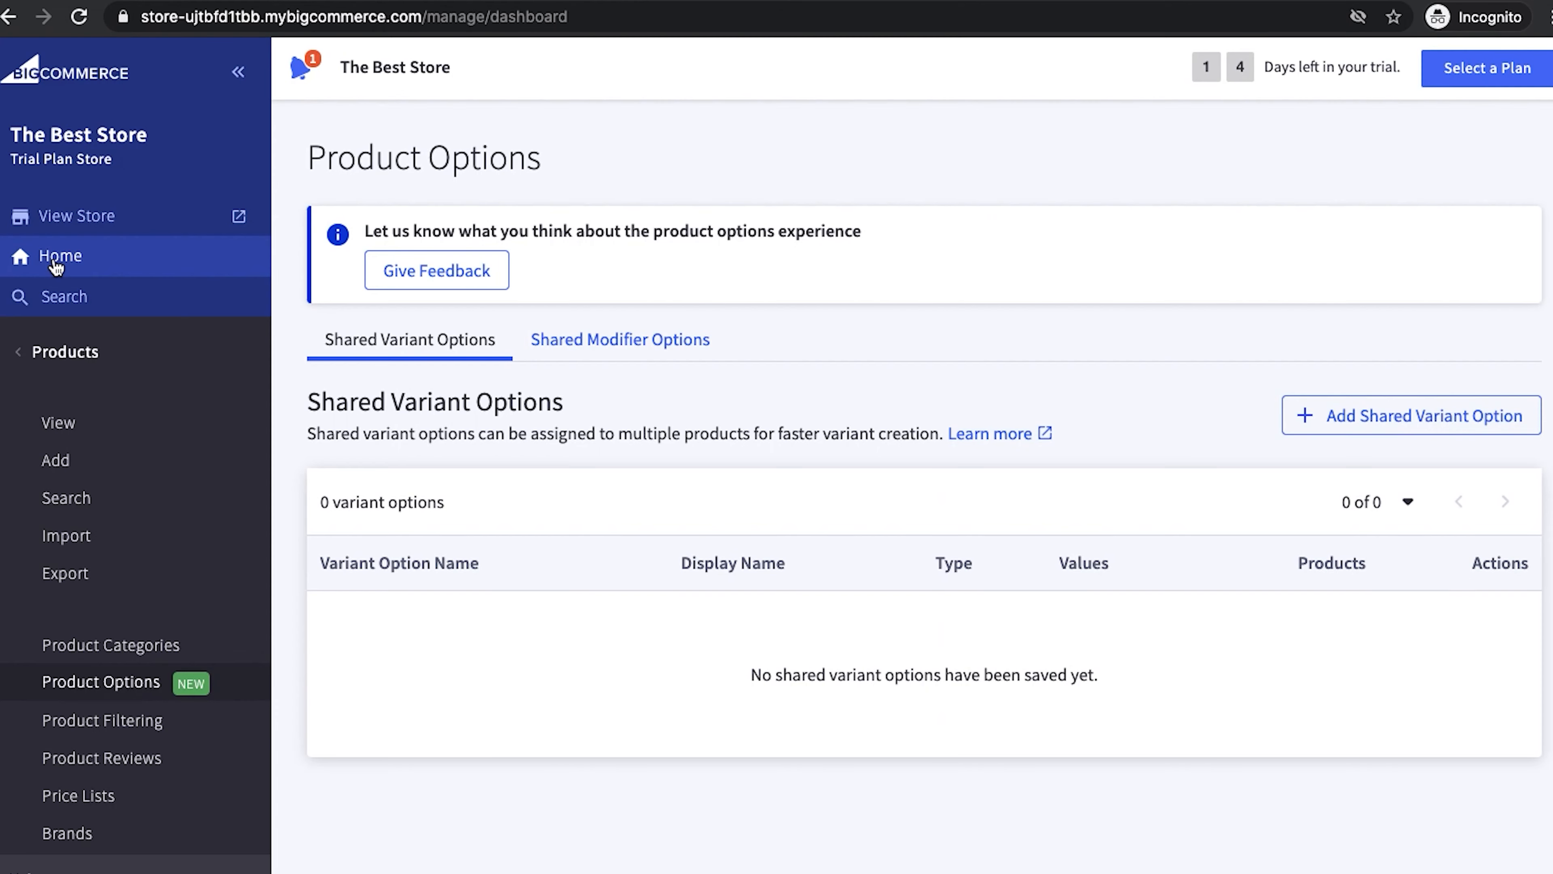
Return to the store dashboard and open the current Cornerstone Light theme for customization.
click(58, 257)
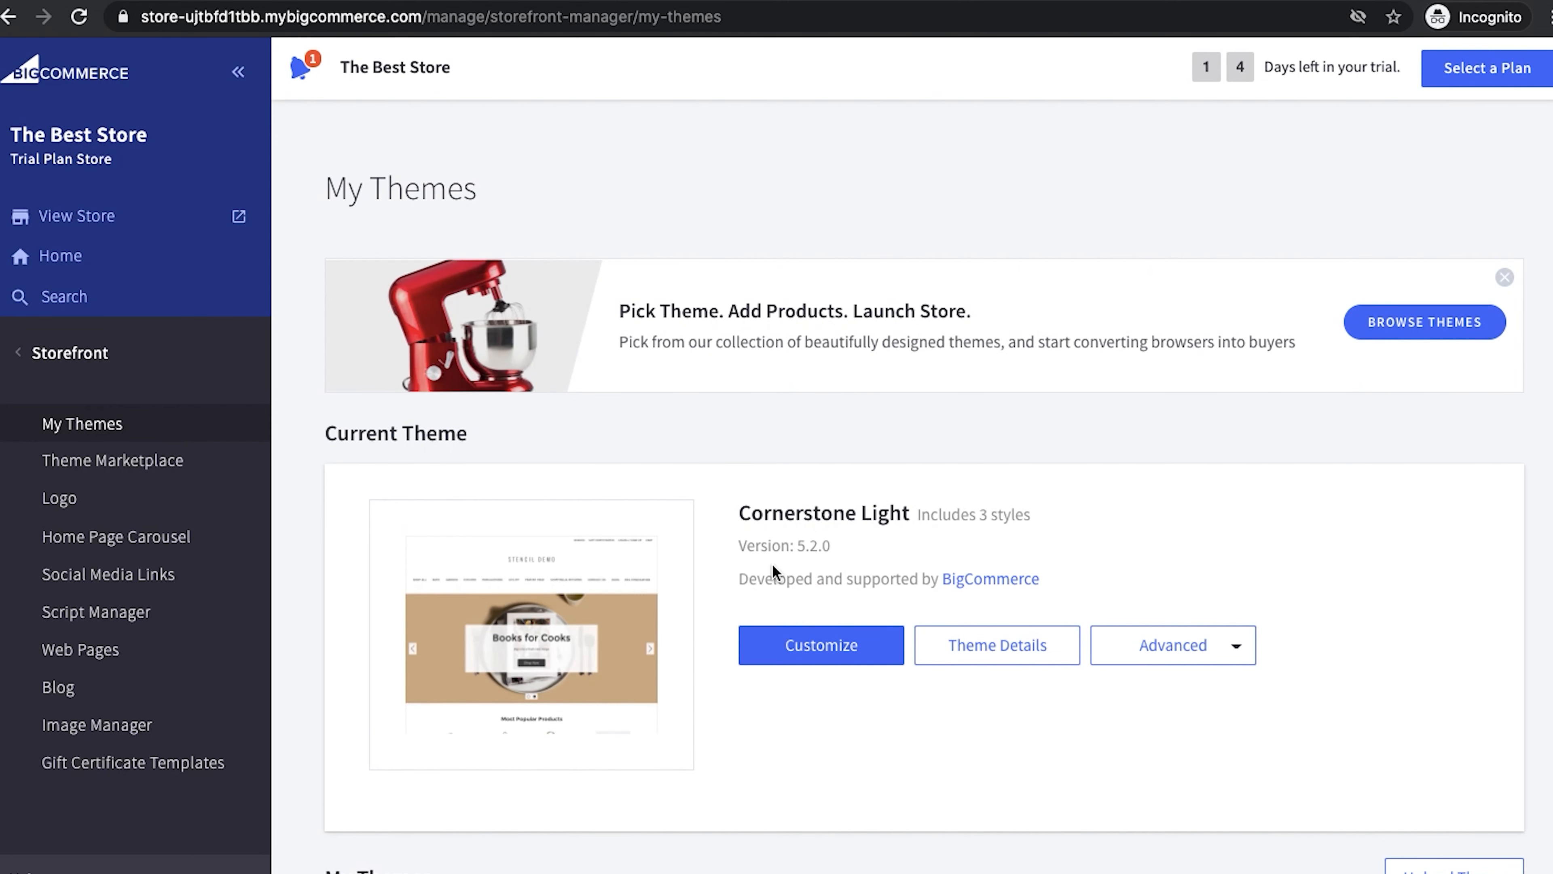
click(813, 647)
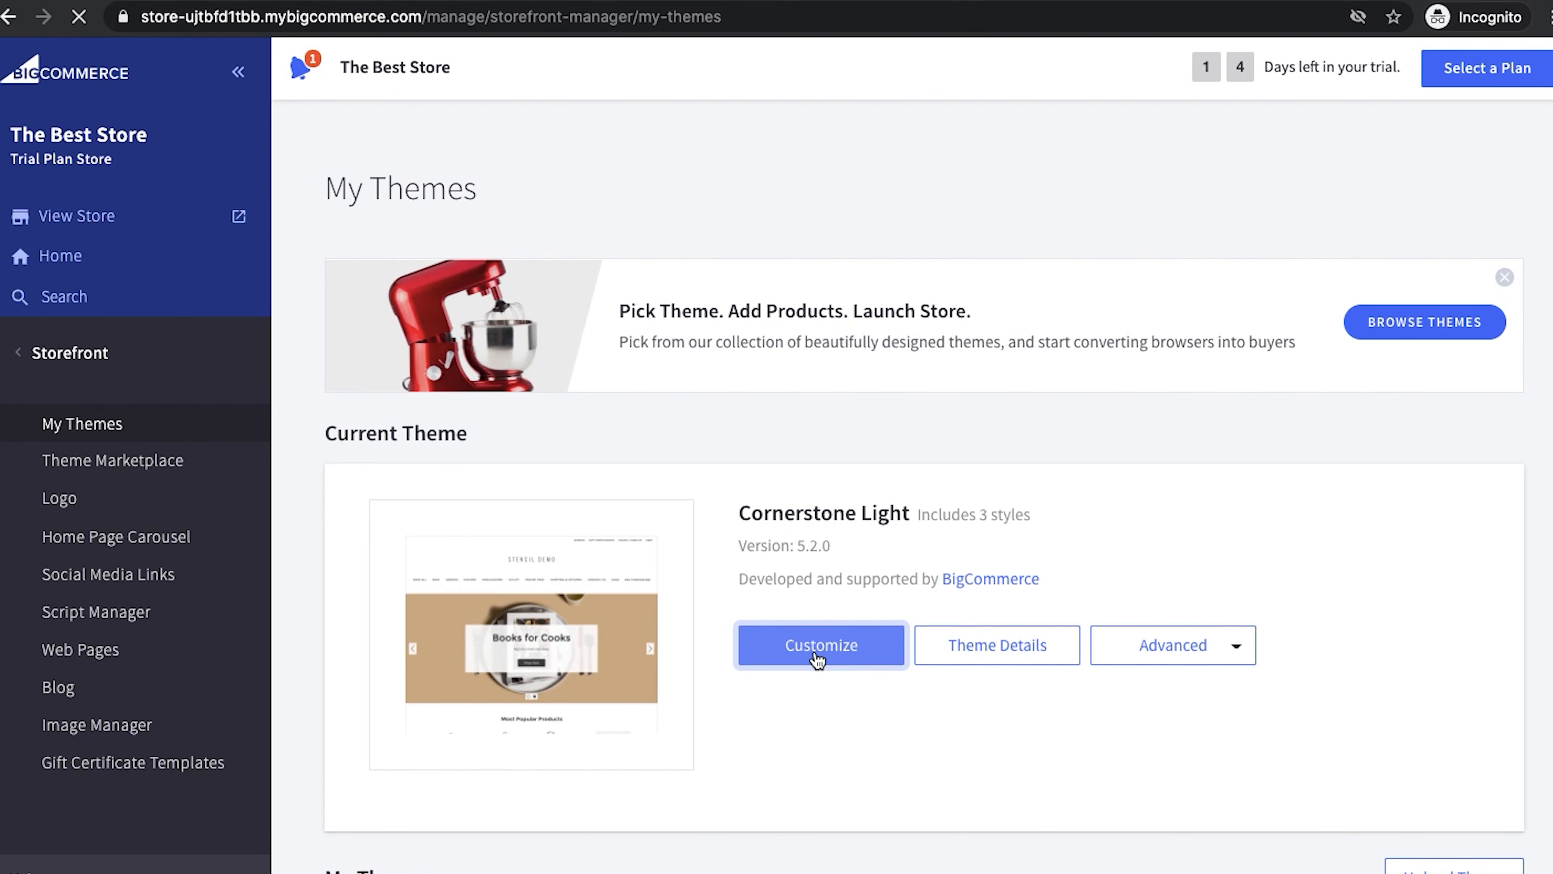